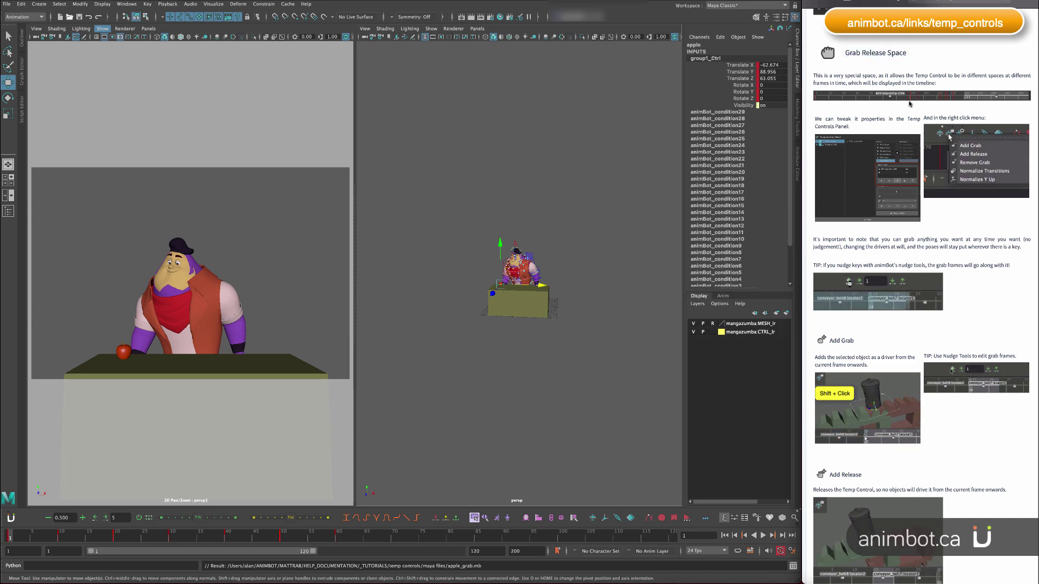
Read the Grab Release Space help on Add Grab, Add Release, Normalize Transitions and Normalize Y Up.
scroll(943, 226, "down", 1)
scroll(951, 291, "down", 1)
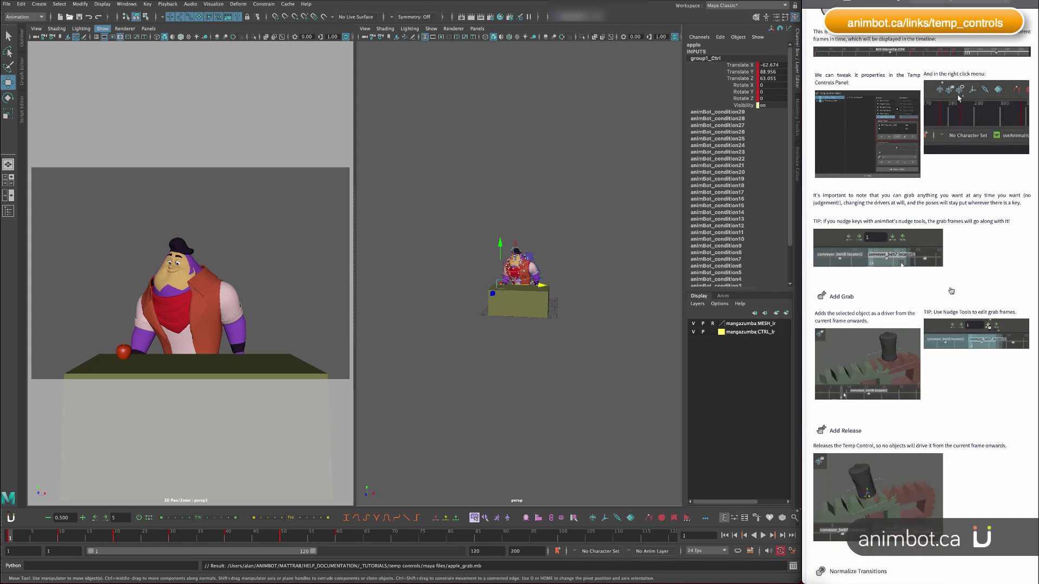
scroll(937, 410, "down", 5)
scroll(937, 410, "up", 2)
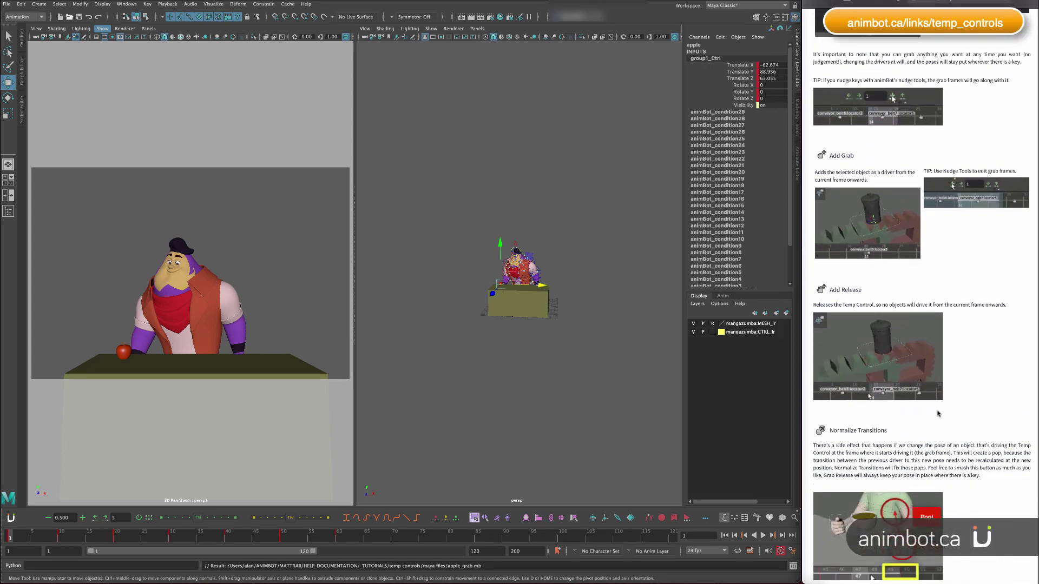
scroll(938, 411, "down", 3)
scroll(937, 413, "down", 3)
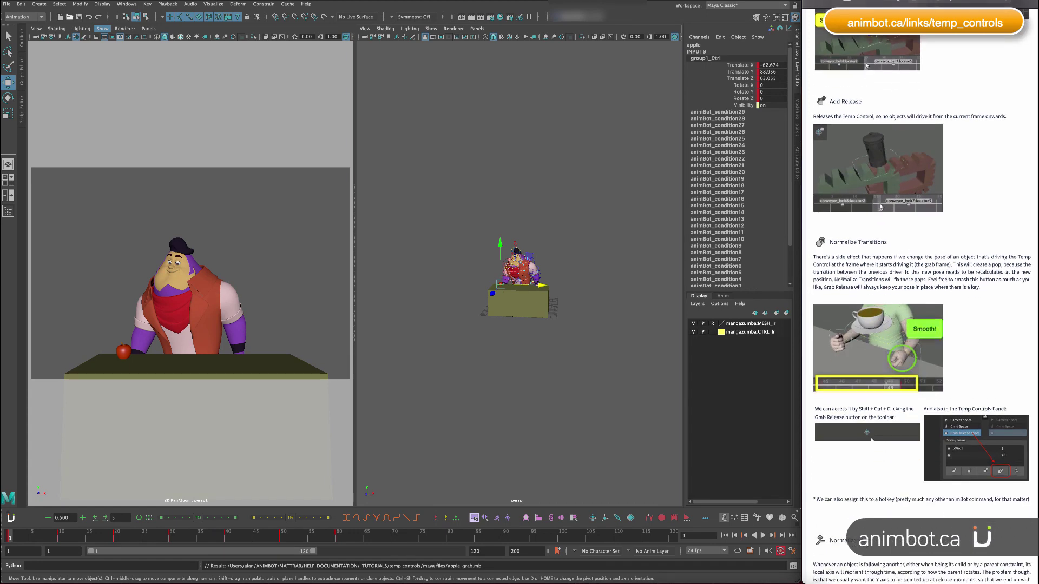
left_click_drag(830, 202, 888, 202)
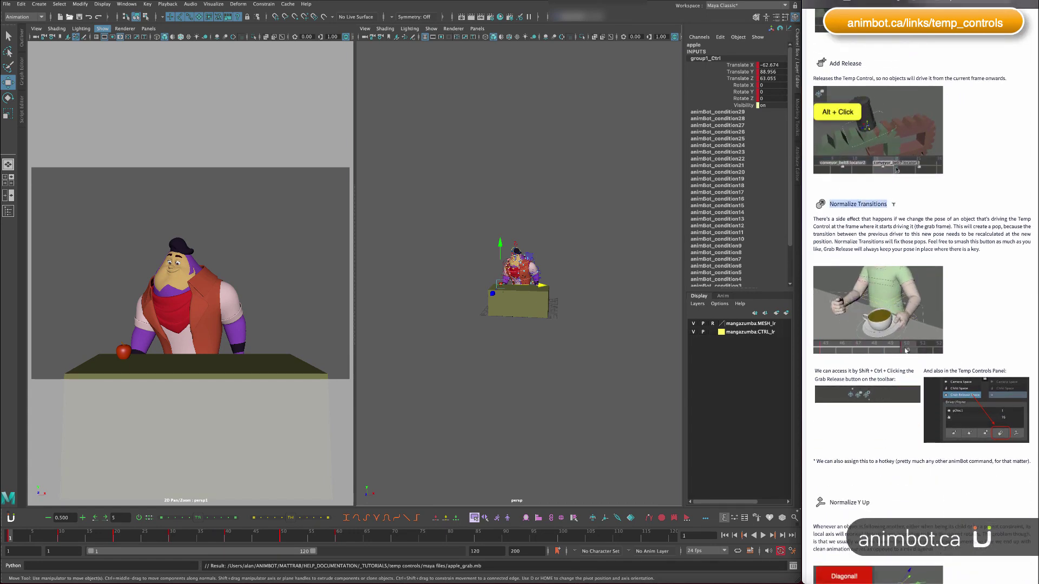
scroll(940, 238, "down", 3)
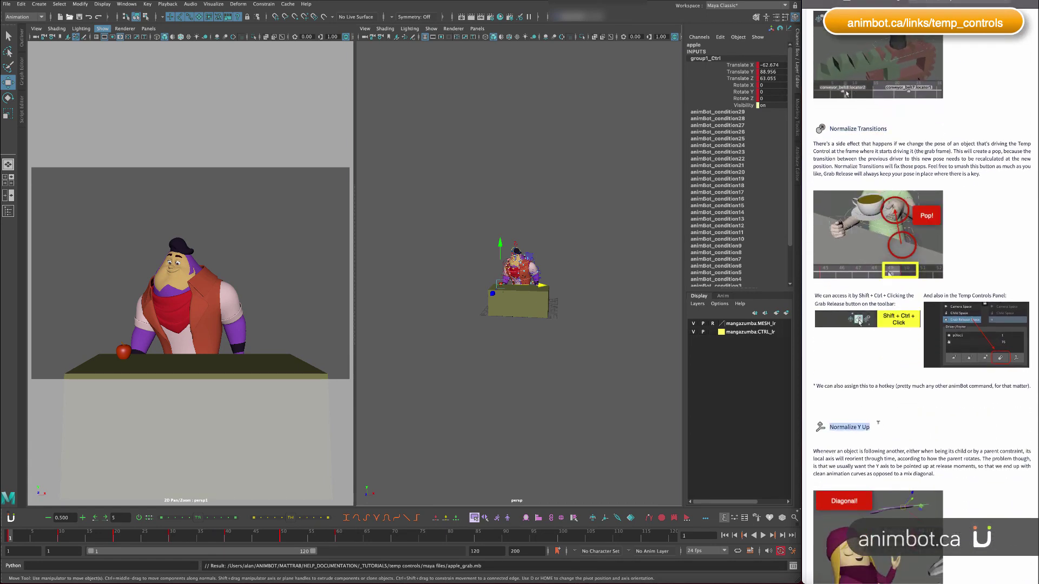
scroll(940, 261, "up", 18)
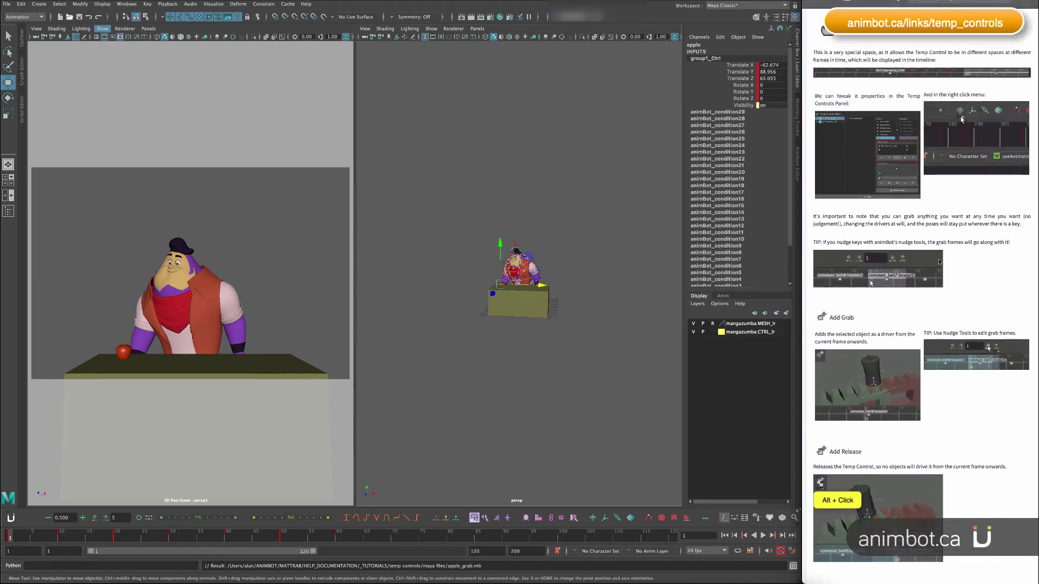
scroll(940, 260, "down", 1)
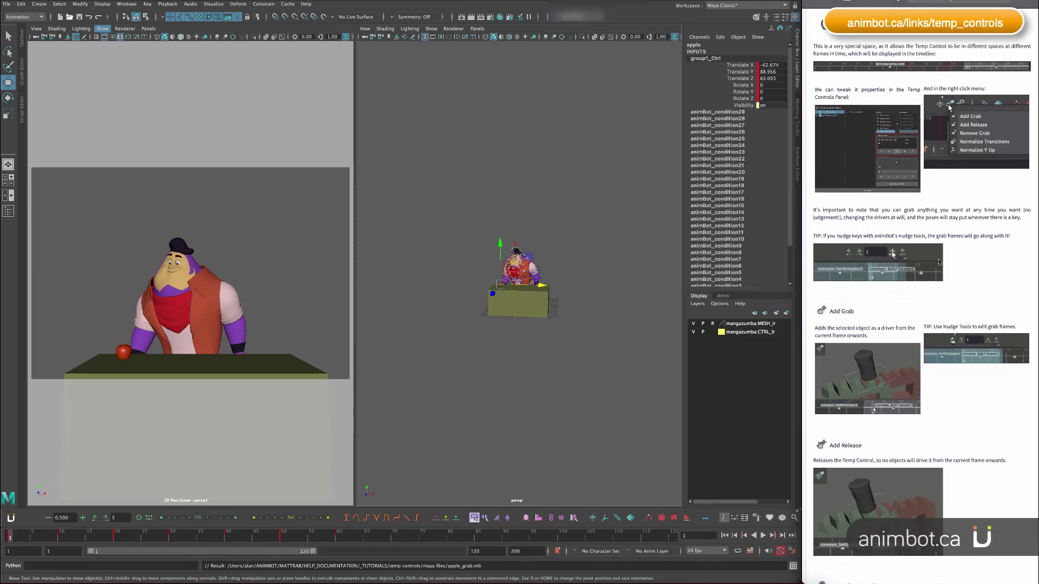
Select the apple and review its keyed animation from frame 1 to frame 50 and back to frame 1.
left_click(589, 254)
right_click_drag(513, 284, 502, 363, "alt")
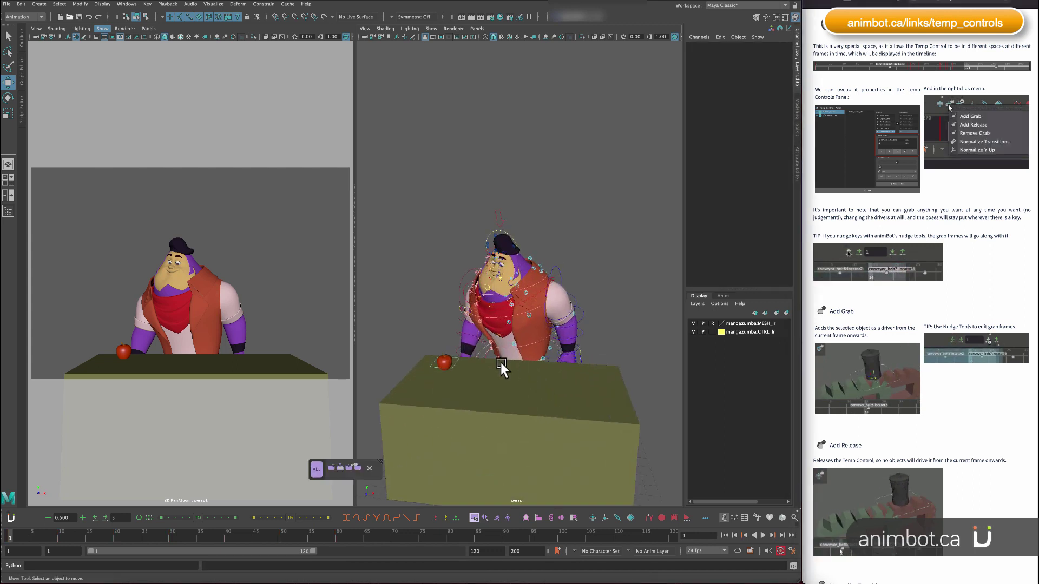
left_click(456, 359)
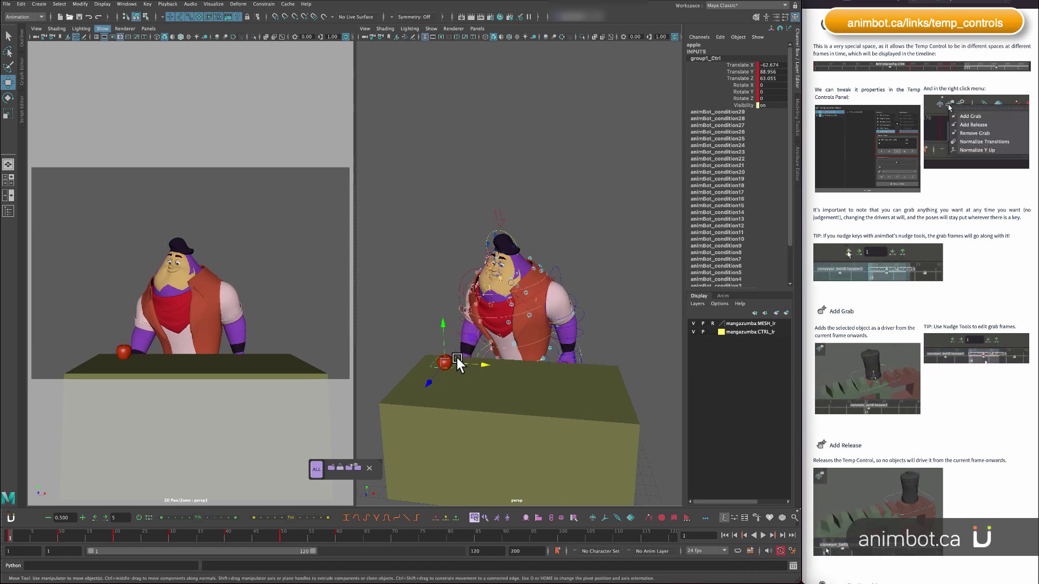
key("period")
key("period")
key("period")
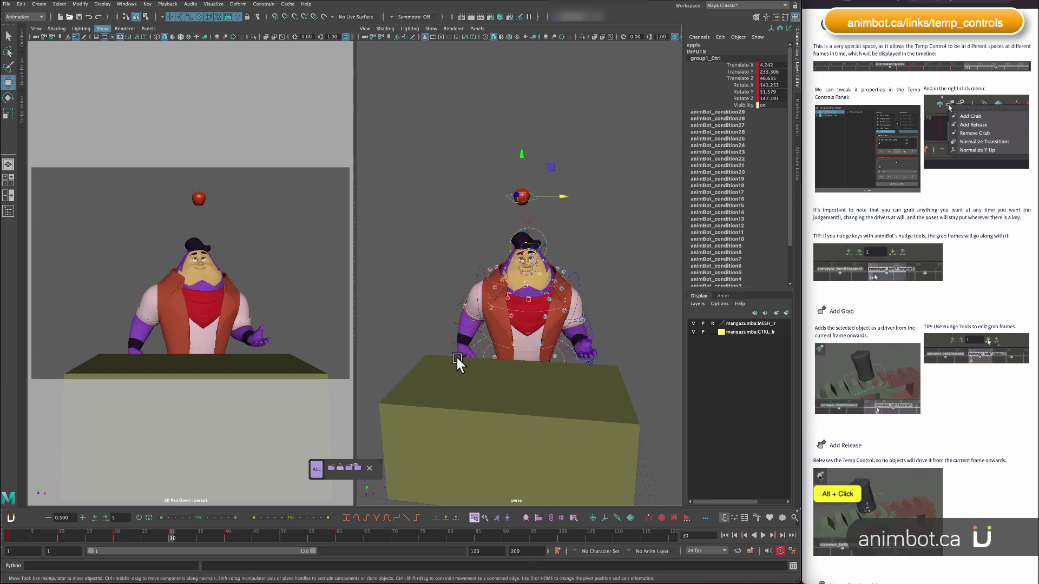
key("period")
key("period")
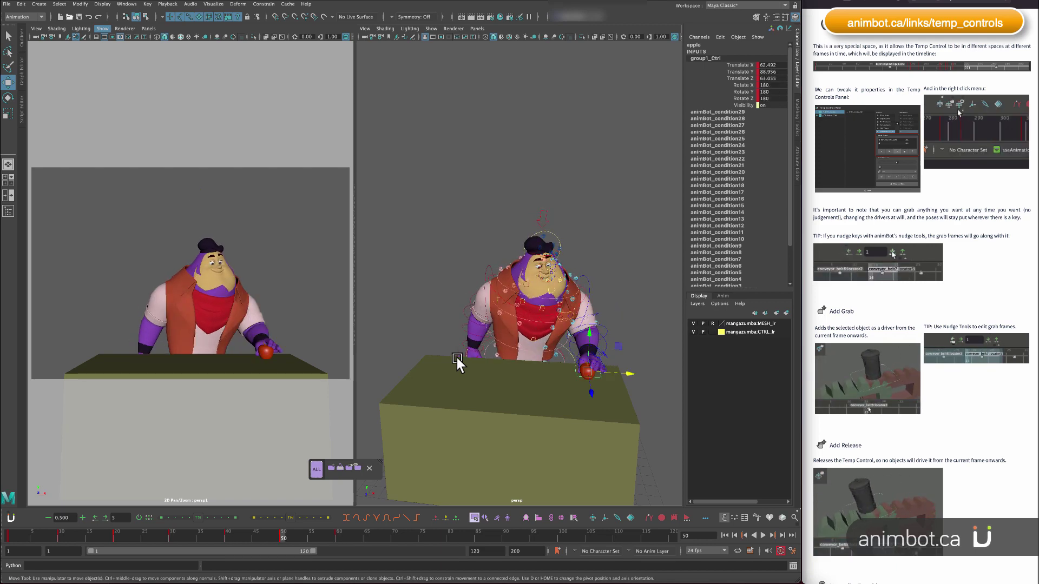
key("comma")
key("comma")
key("comma")
key("comma")
key("comma")
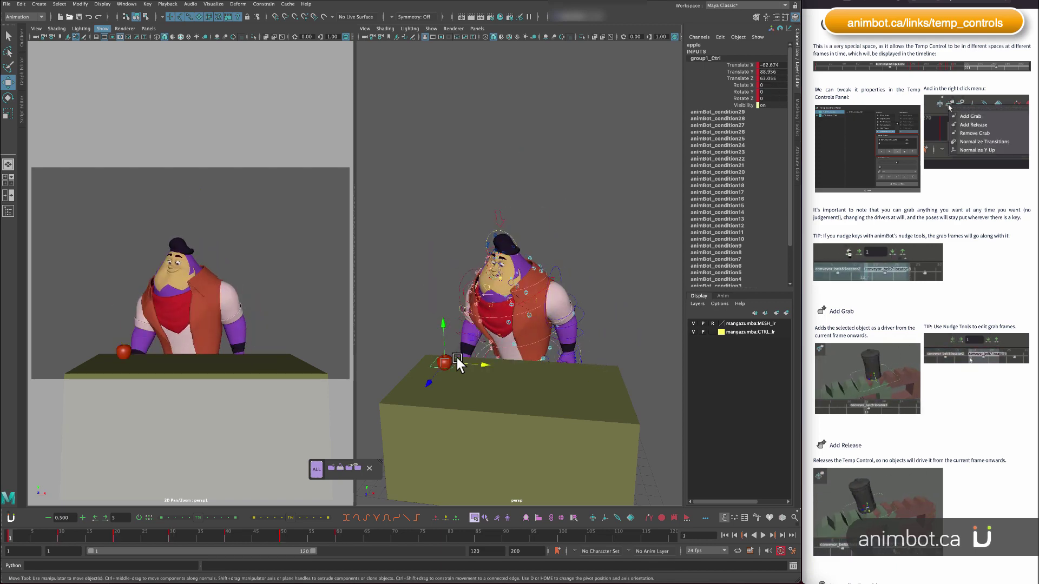
Examine the apple's hand contacts and toss at the keys on frames 10, 20, 30, 40 and 50.
key("period")
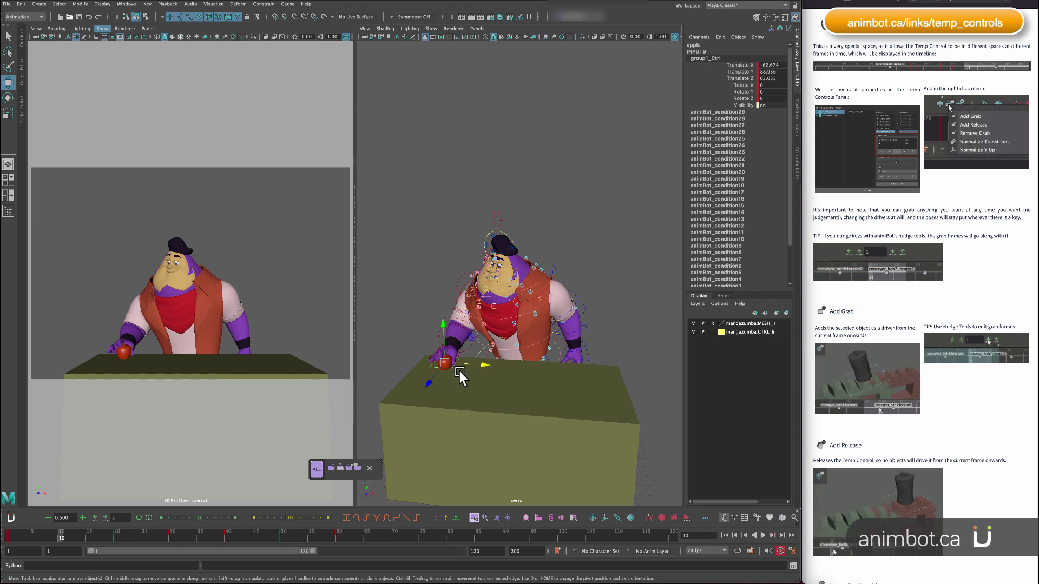
key("period")
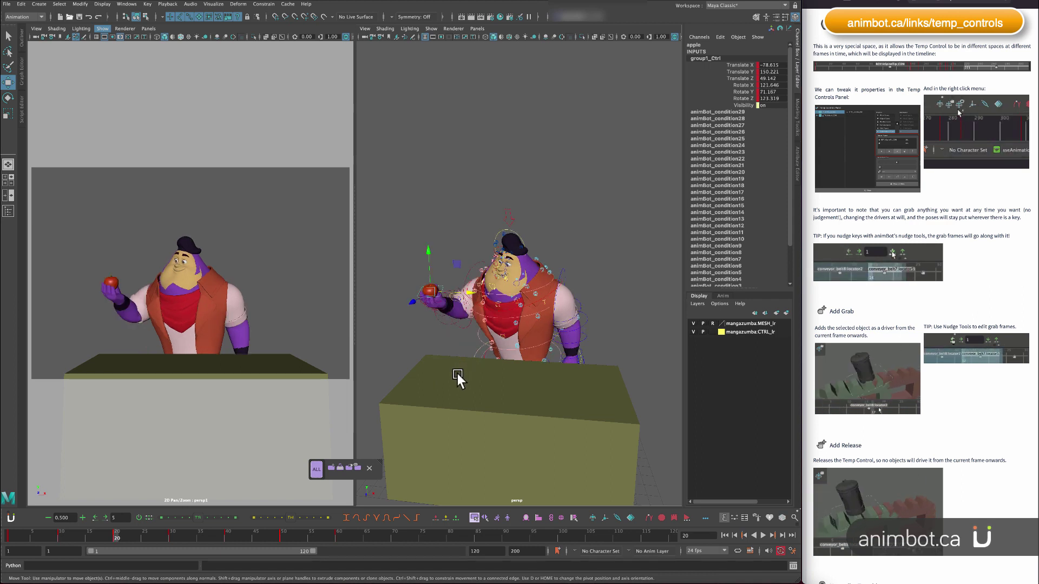
key("period")
key("period")
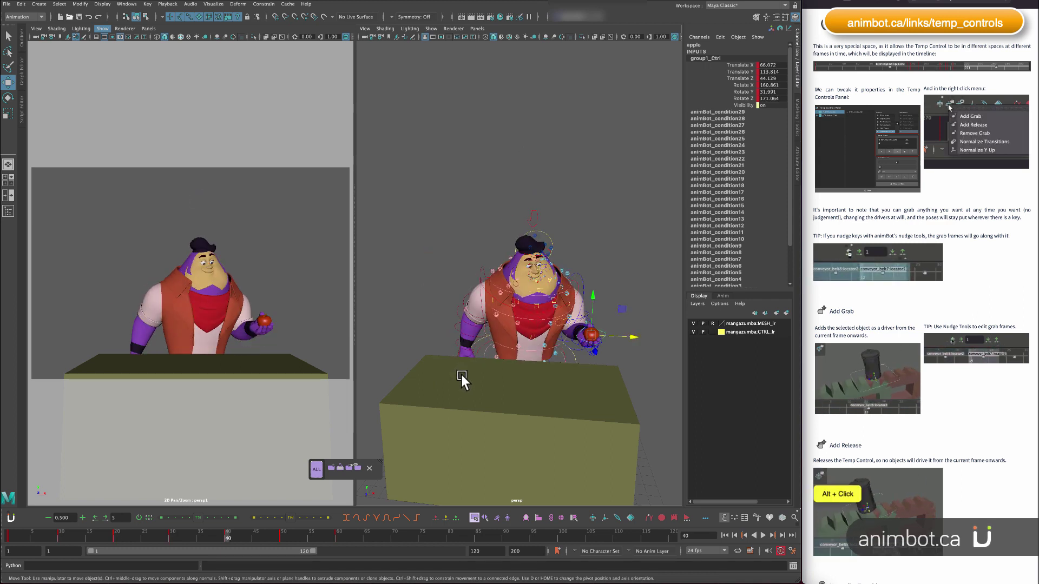
key("period")
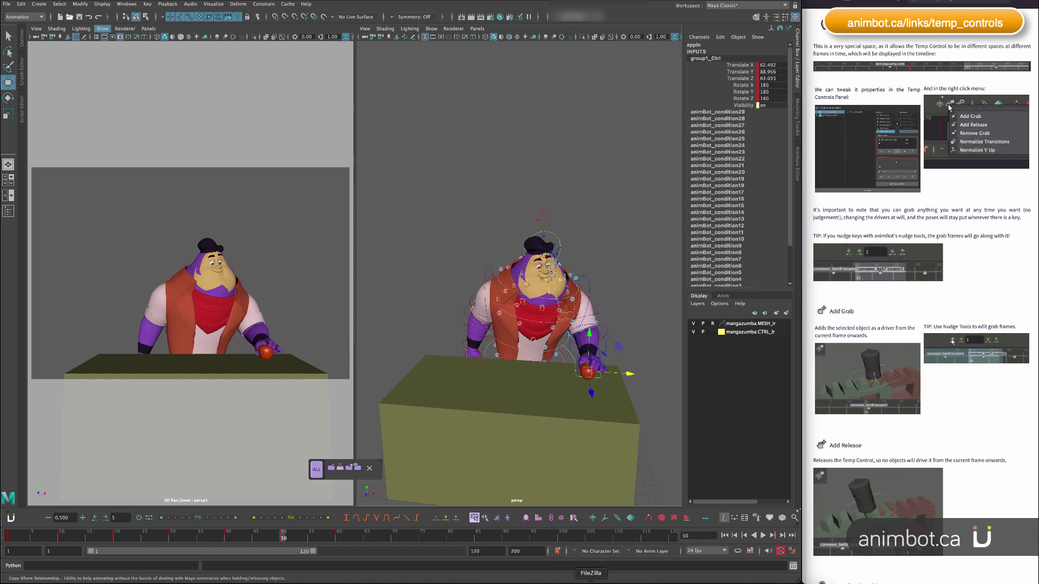
right_click(550, 583)
left_click(576, 506)
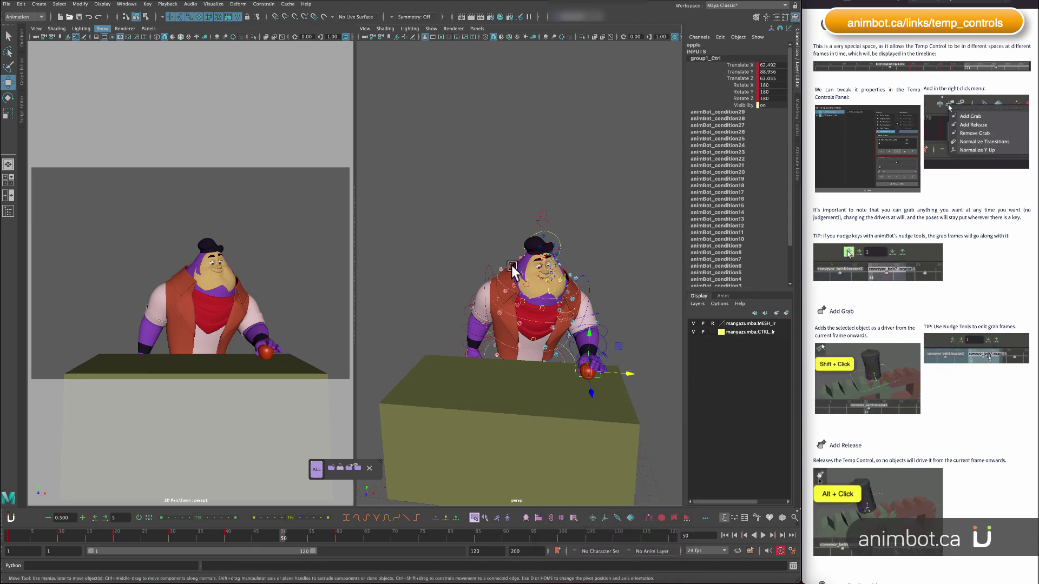
Go to the key on frame 20 and inspect the pose where the right hand holds the apple.
key("period")
key("period")
key("period")
key("period")
key("period")
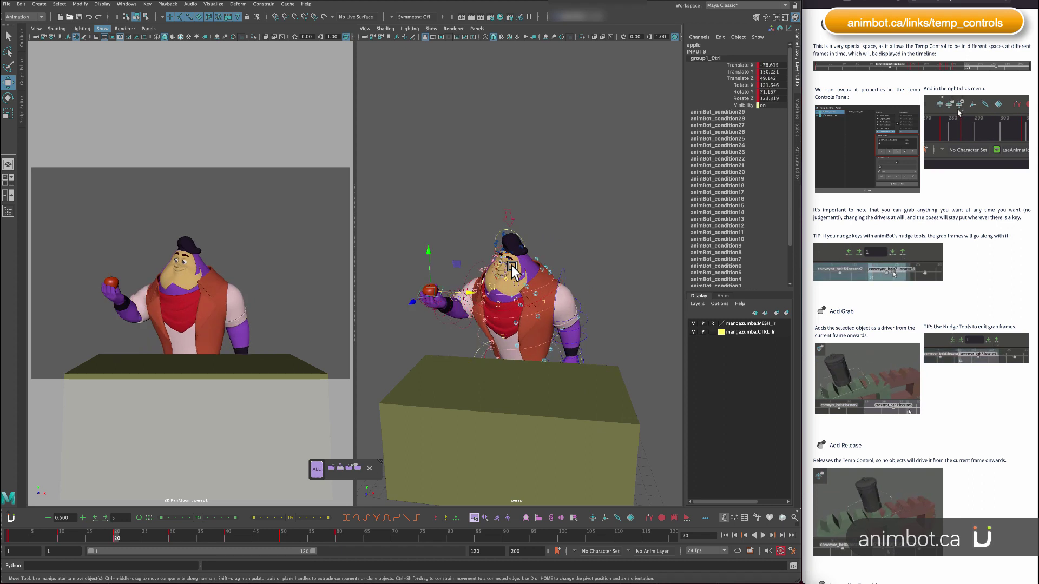
left_click_drag(78, 537, 115, 534)
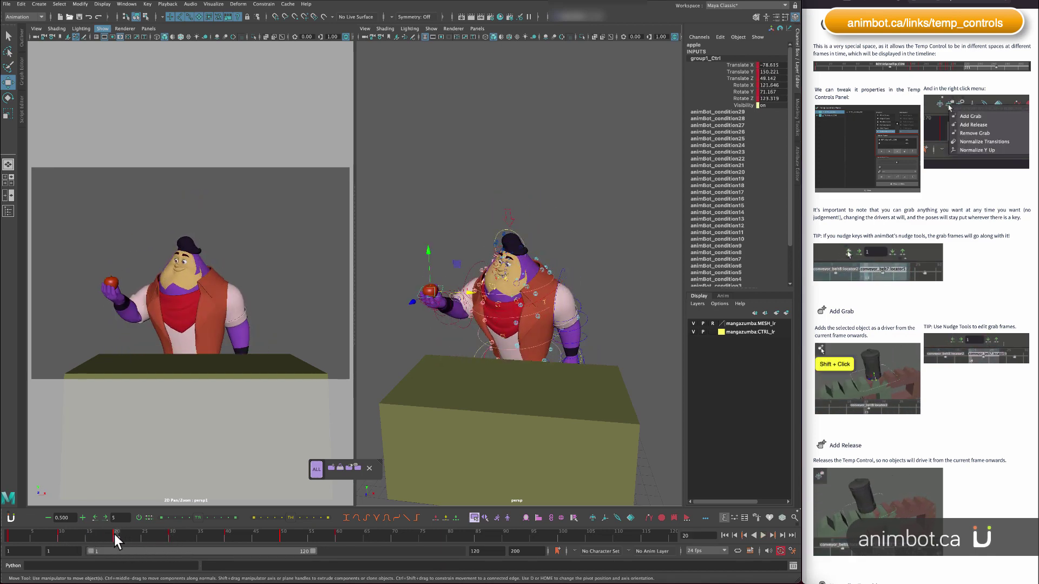
Try moving the right hand's IK control away from the apple at frame 20, and undo the move.
left_click(443, 315)
left_click_drag(449, 309, 446, 293)
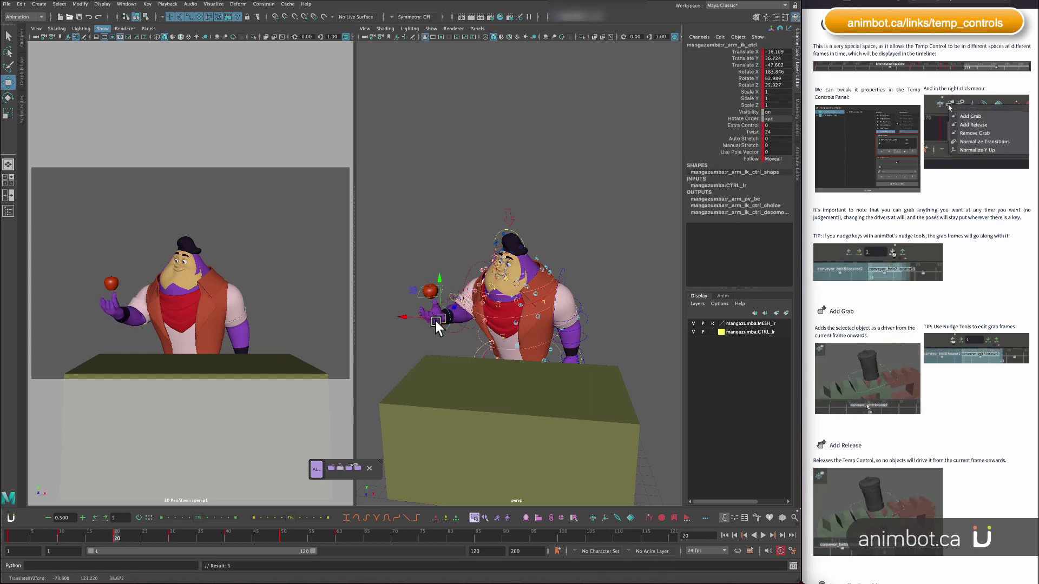
key("ctrl+z")
Review the right hand's IK keys between frames 1 and 30 against the apple, returning to frame 1.
key("comma")
key("comma")
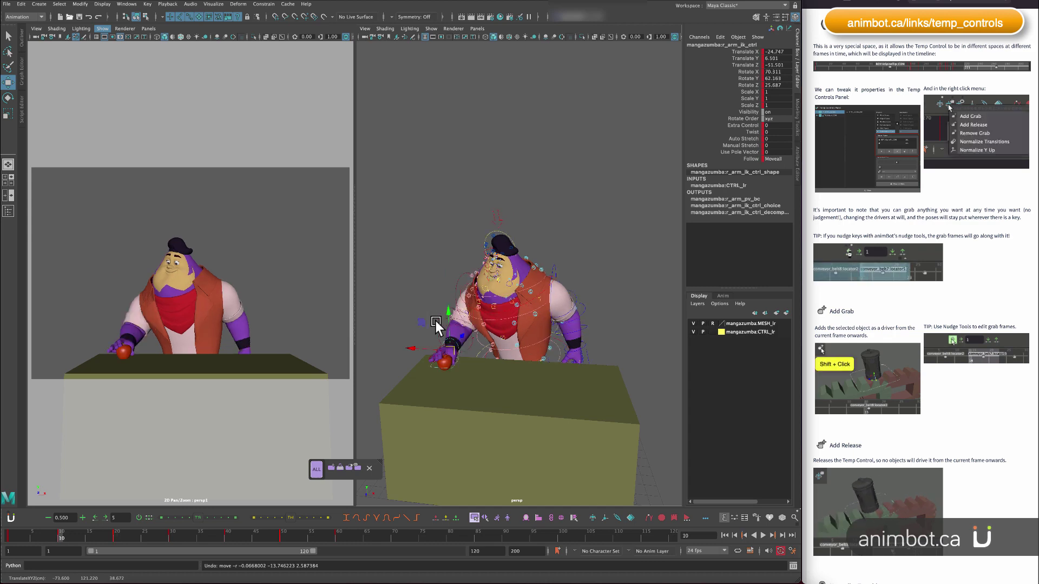
key("period")
key("period")
key("period")
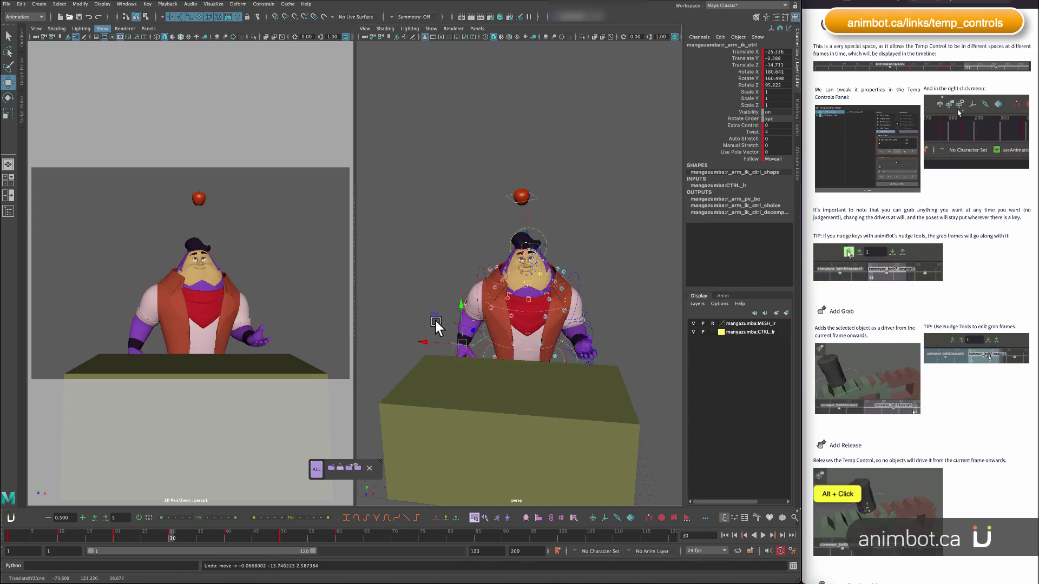
key("comma")
key("comma")
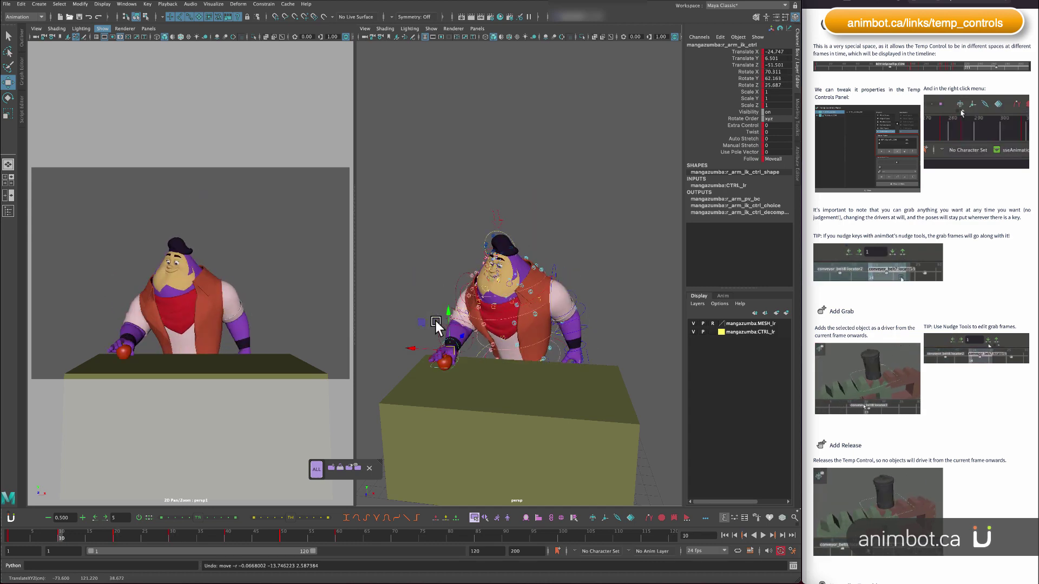
key("period")
key("comma")
key("comma")
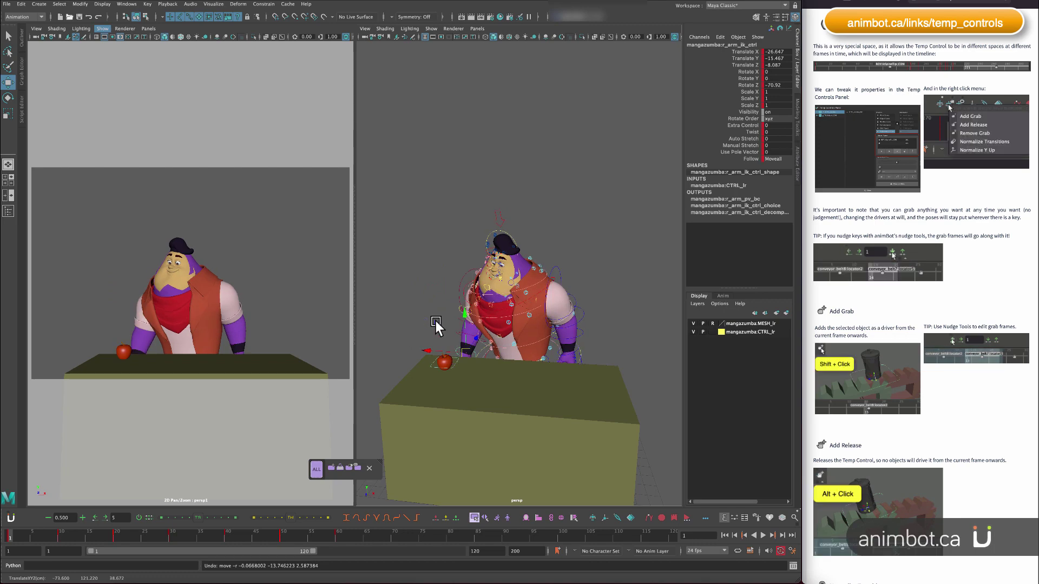
Select all the animated controls and key frame 15 with the pose of the previous key at frame 10.
left_click(318, 470)
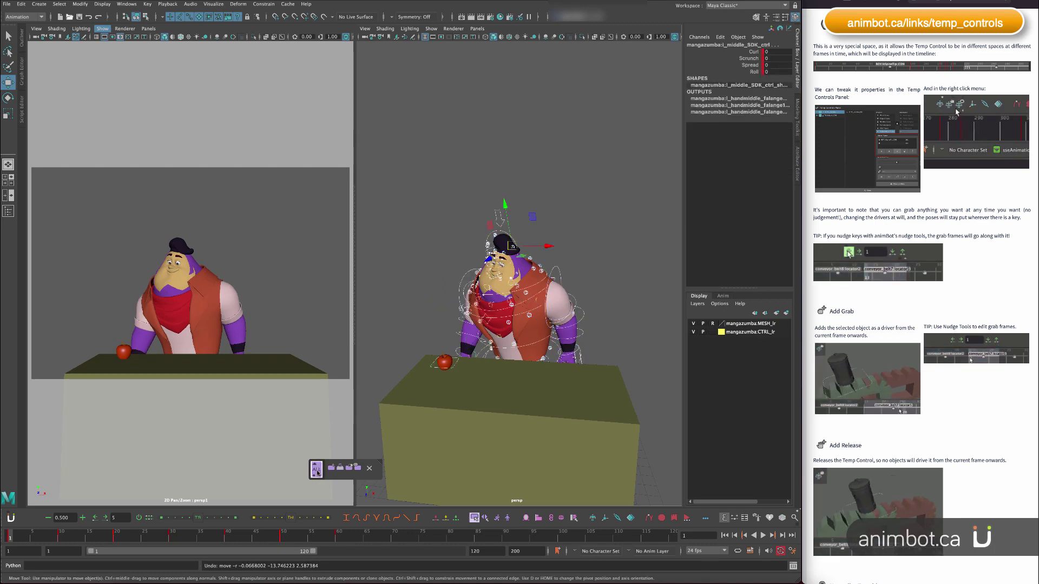
key("period")
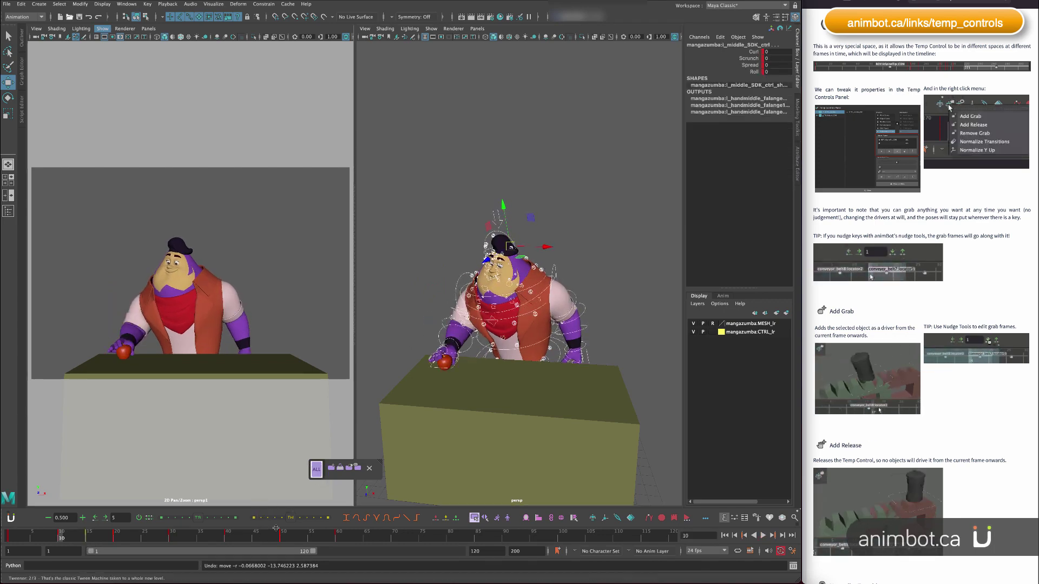
left_click(734, 518)
key("ctrl+z")
key("period")
left_click(254, 518)
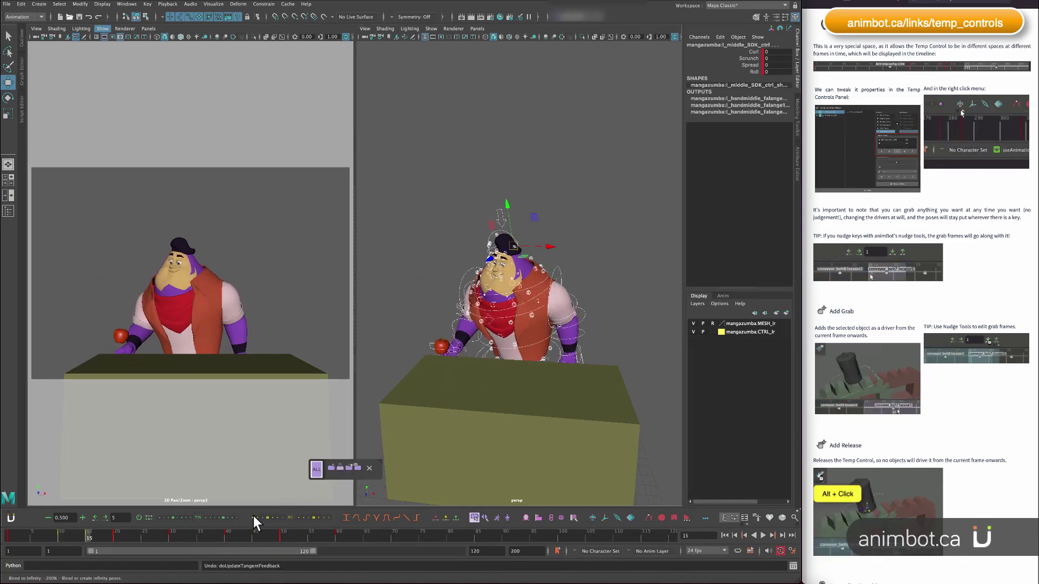
left_click(253, 518)
Shift and tilt the apple slightly at frame 15, to about 12.4 in Rotate X and 3.5 in Rotate Z.
left_click(450, 371)
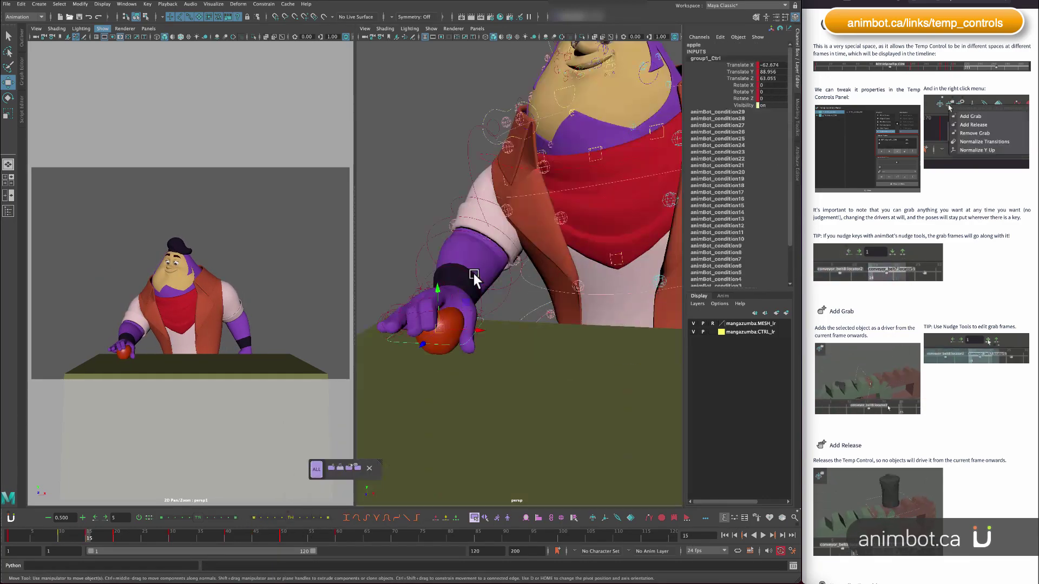
left_click(473, 279)
key("e")
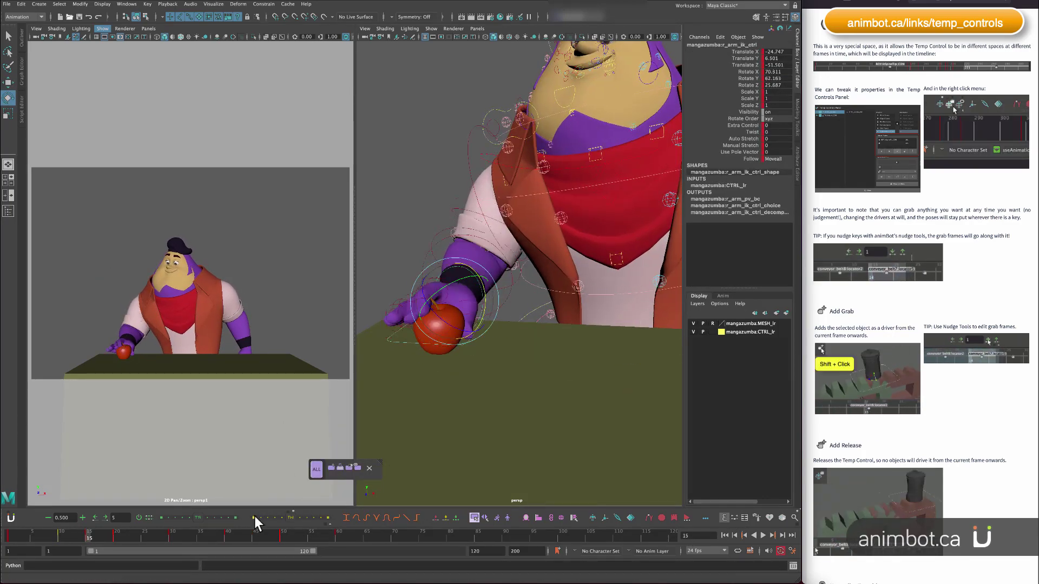
left_click_drag(437, 313, 400, 315, "alt")
left_click(404, 330)
key("w")
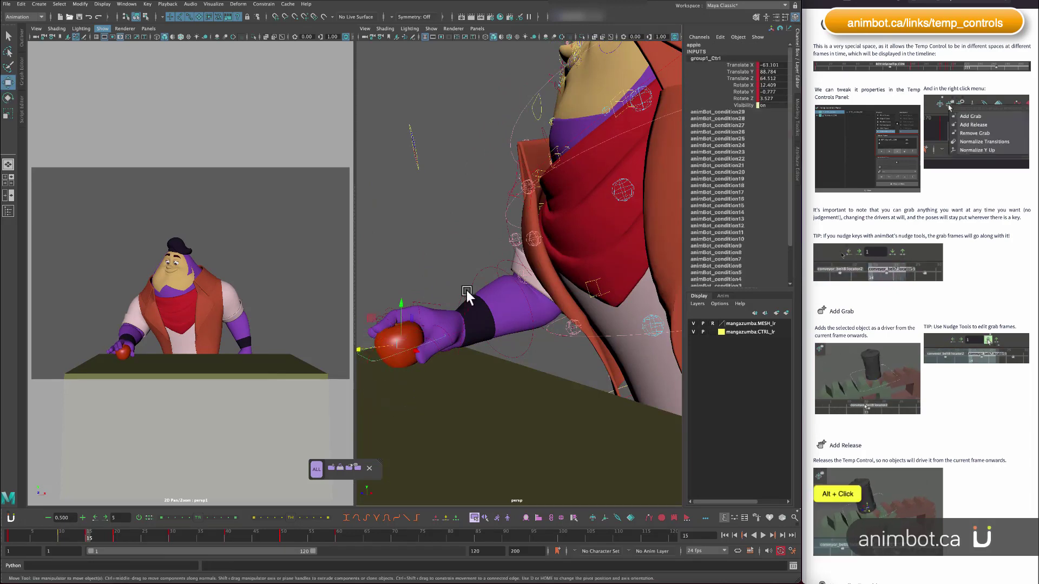
Fit the right hand around the tilted apple at frame 15, moving its IK control to about -24.9 in X and -55.3 in Z.
left_click(467, 290)
left_click_drag(291, 518, 338, 518)
left_click_drag(389, 330, 478, 351, "alt")
key("e")
key("w")
left_click_drag(424, 329, 419, 328)
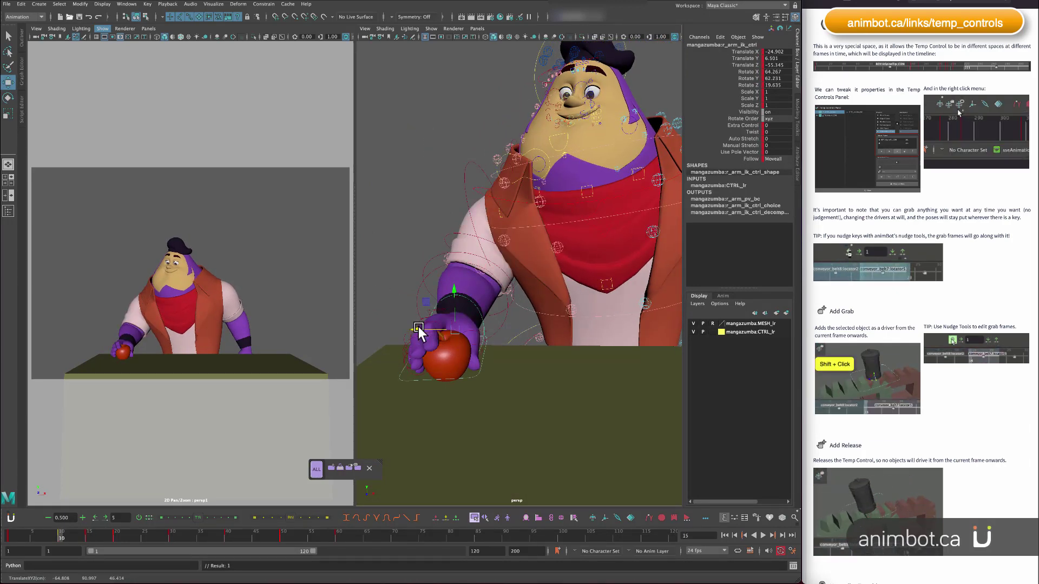
Compare the hand and apple poses between the keys at frames 10 and 15.
key("period")
key("comma")
key("period")
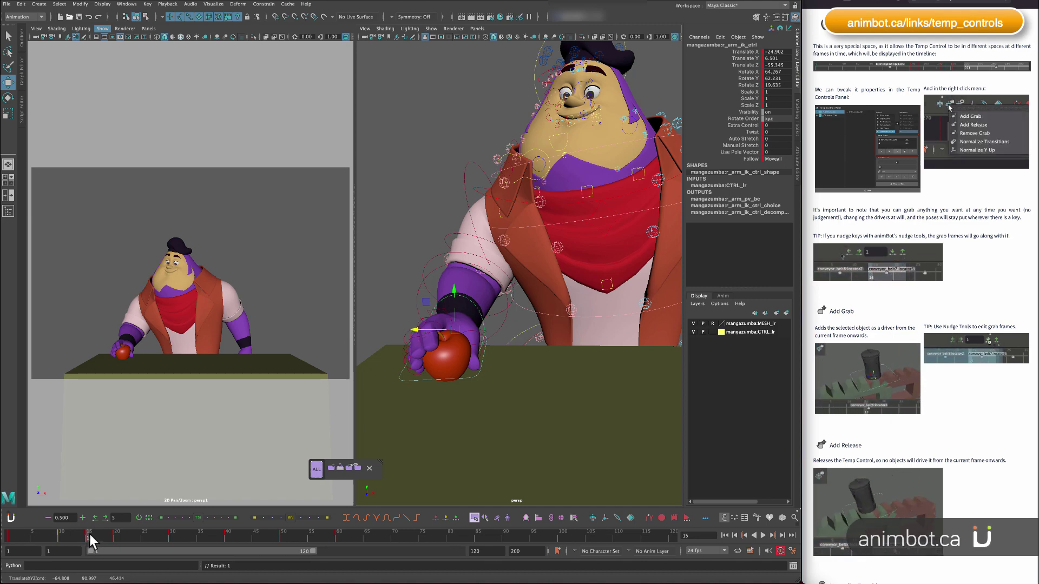
mouse_move(90, 534)
left_mouse_down()
mouse_move(119, 538)
mouse_move(87, 540)
left_mouse_up()
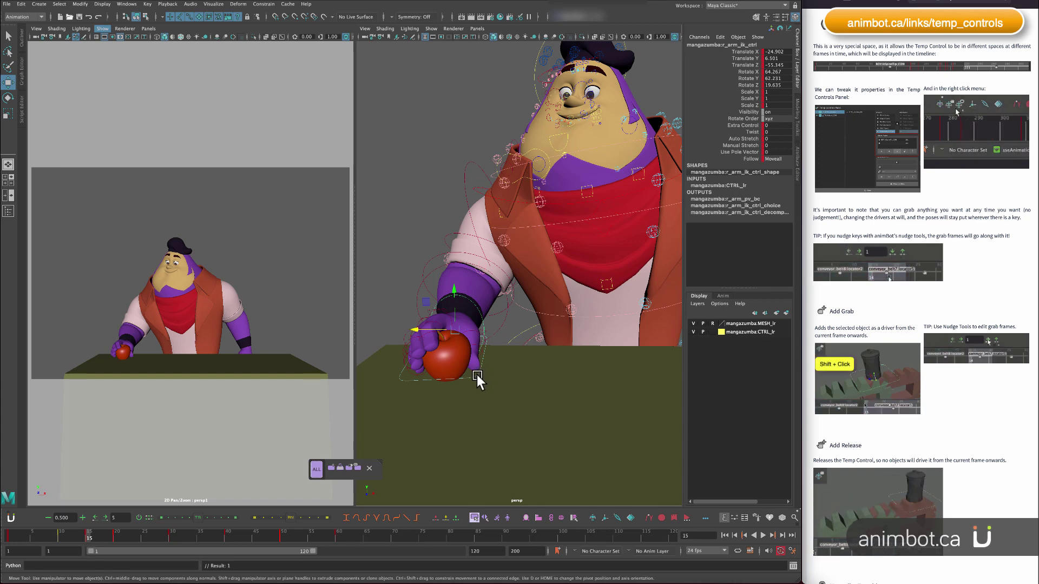
Select the apple and check its keyed motion from frame 15 to frame 30.
left_click(476, 374)
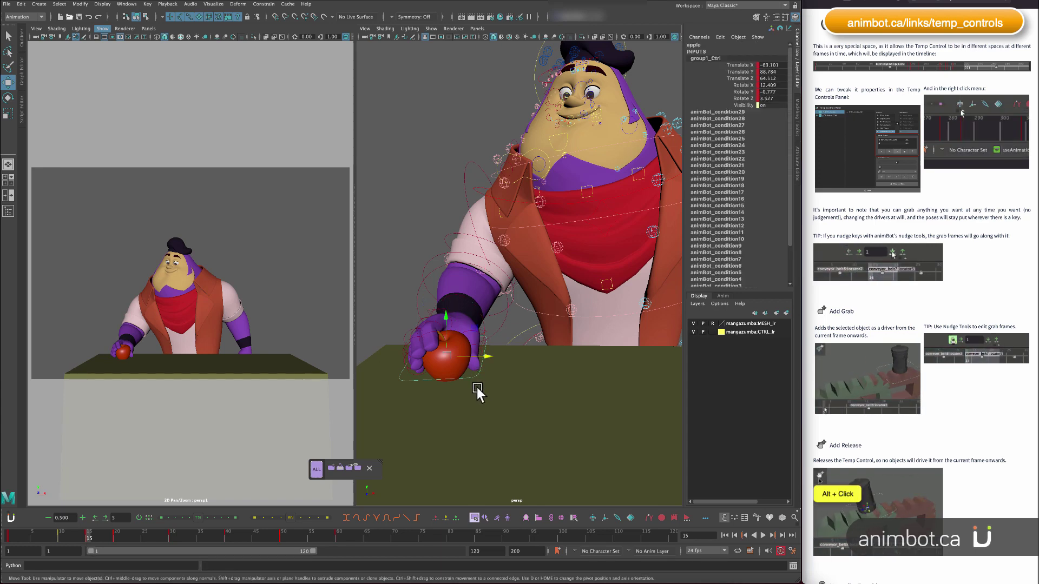
key("period")
key("period")
key("period")
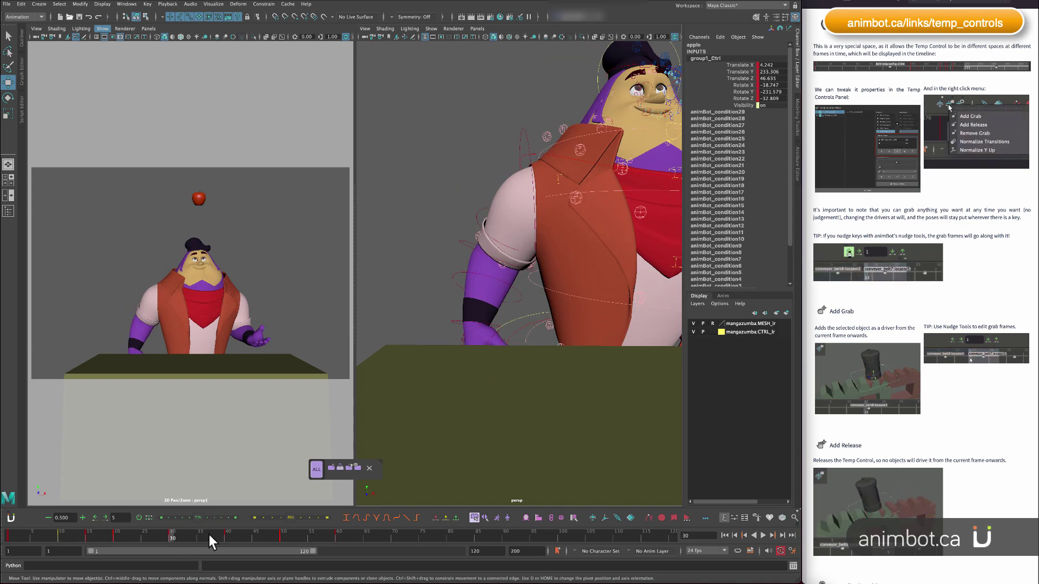
Review the apple's keyed poses out to frame 60 and back to the hand contact at frames 15 and 20.
left_click(284, 536)
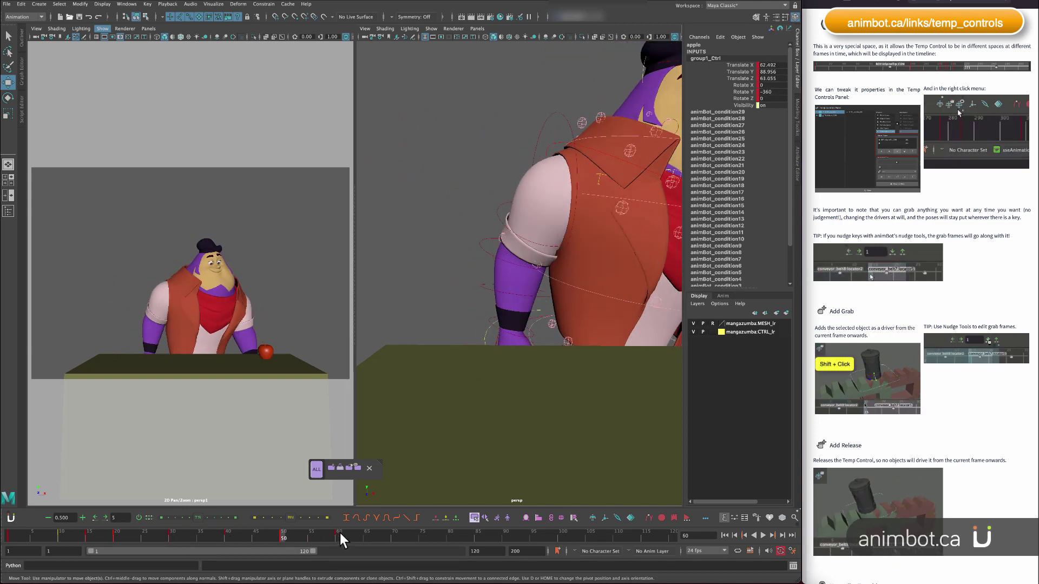
key("comma")
key("comma")
key("comma")
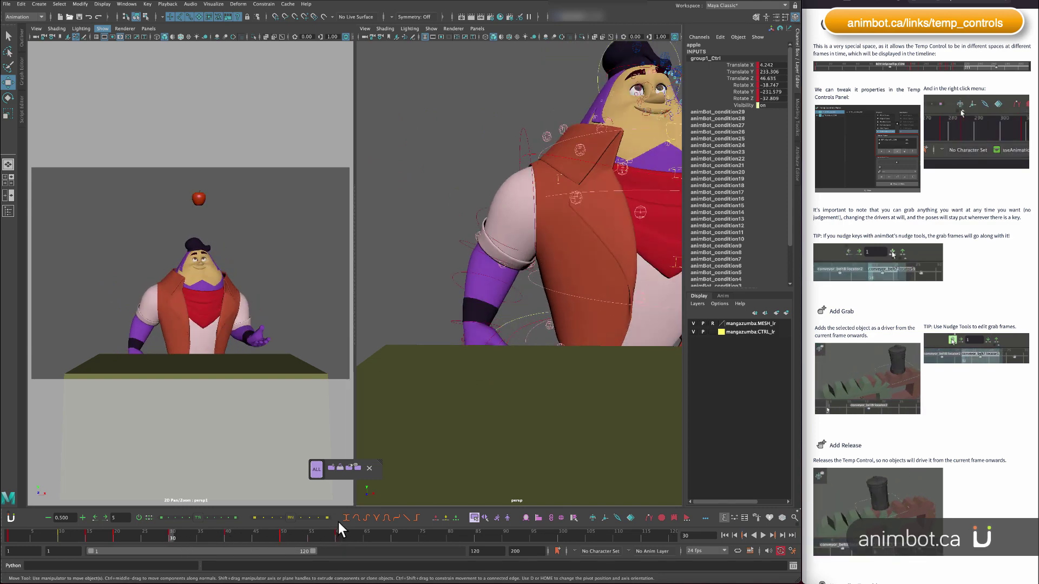
key("comma")
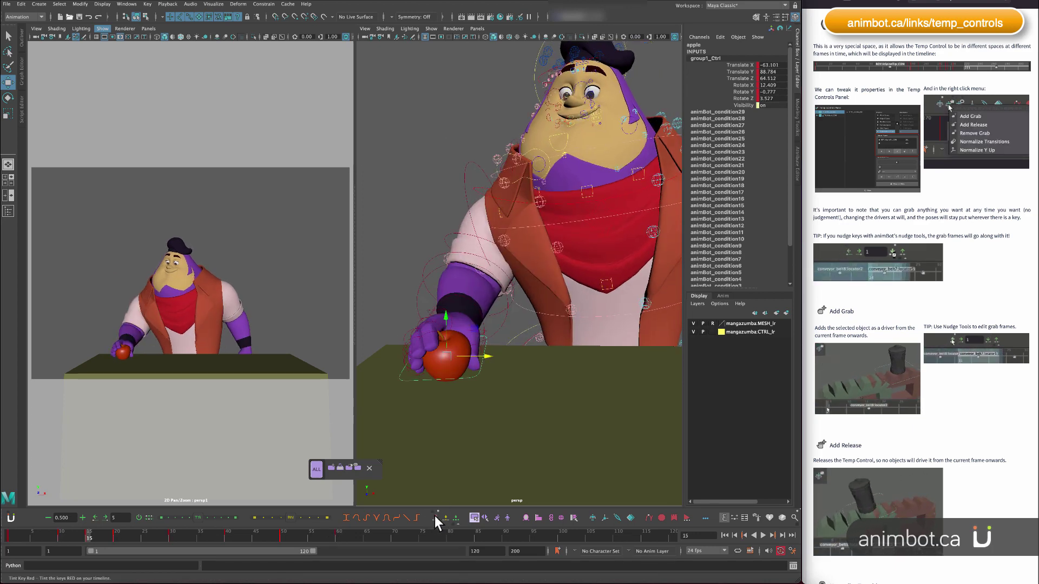
key("period")
key("comma")
key("period")
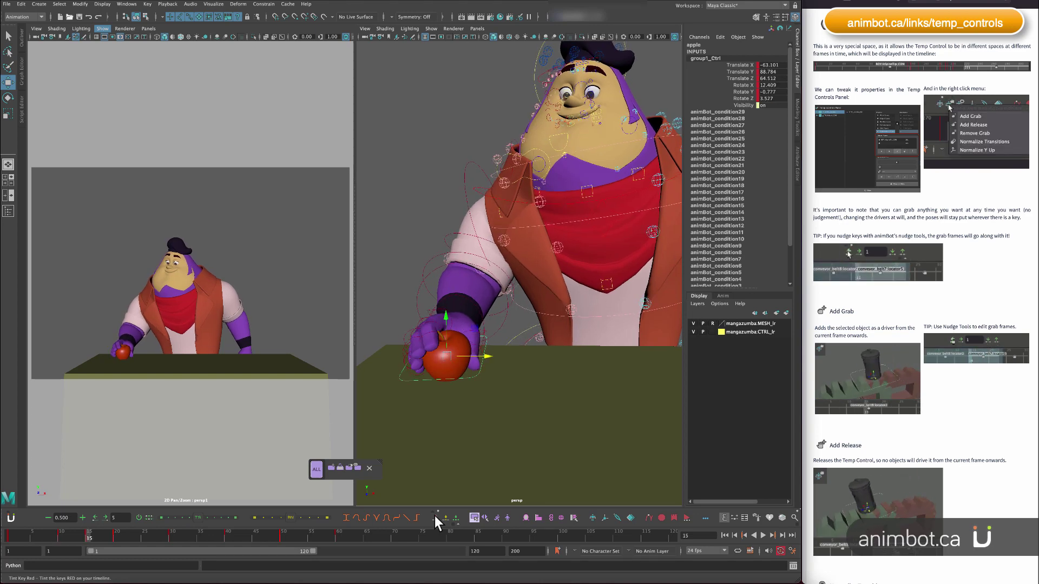
key("period")
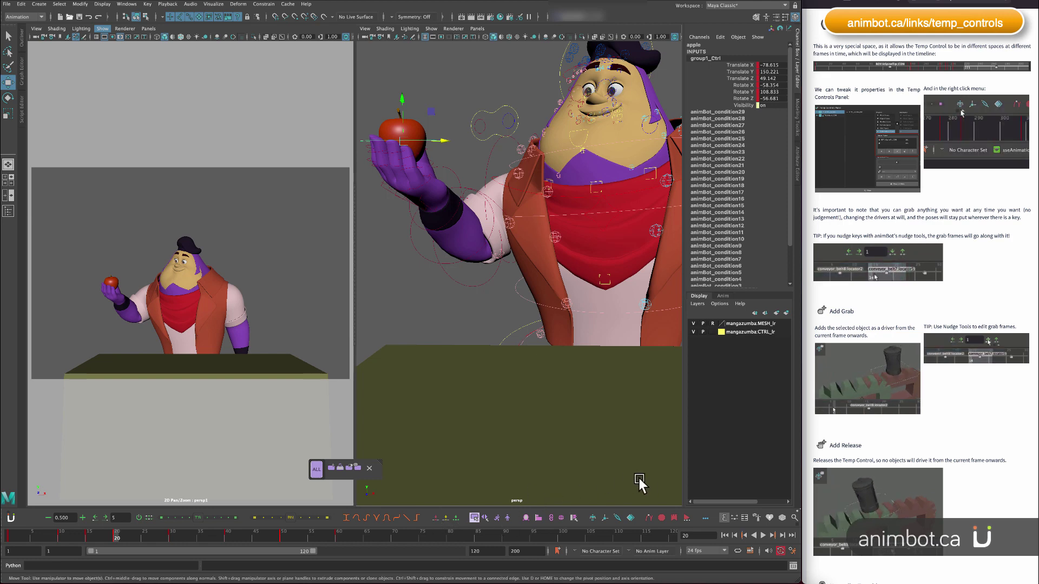
Create a temp control for the apple and switch its space to Grab Release Space in the Temp Controls Panel.
left_click(595, 524)
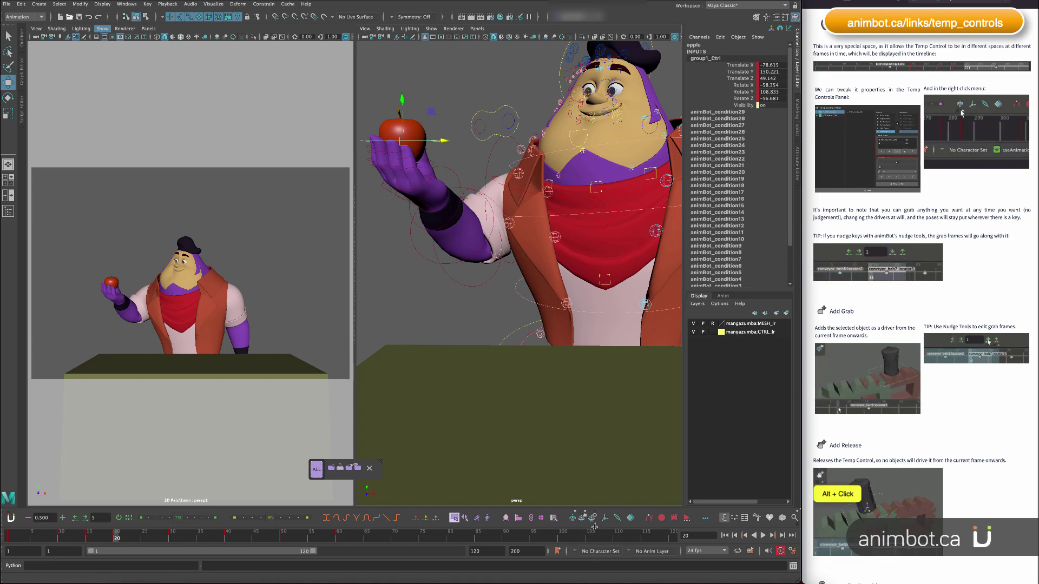
left_click(595, 524)
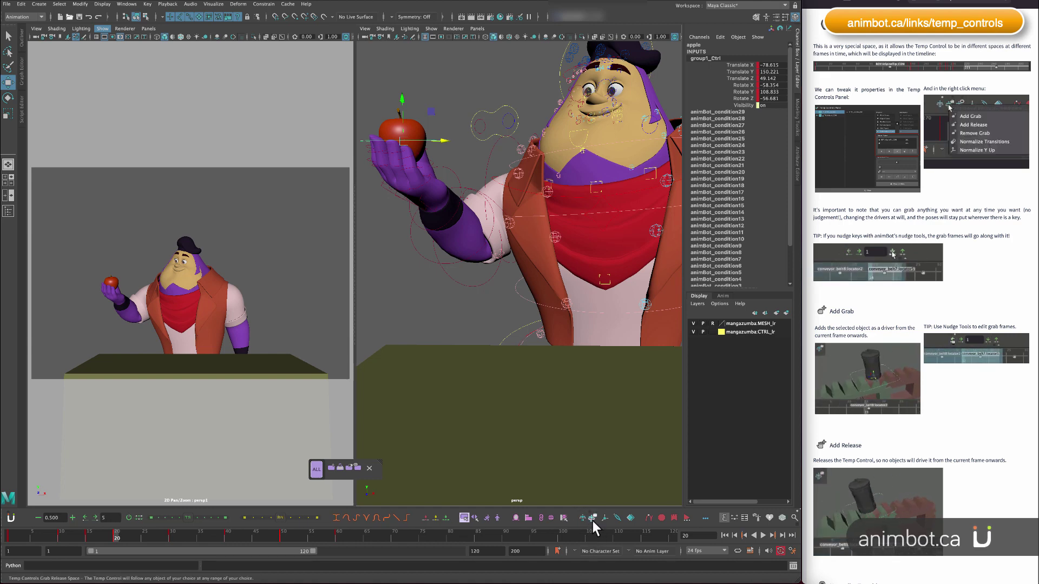
scroll(554, 300, "down", 3)
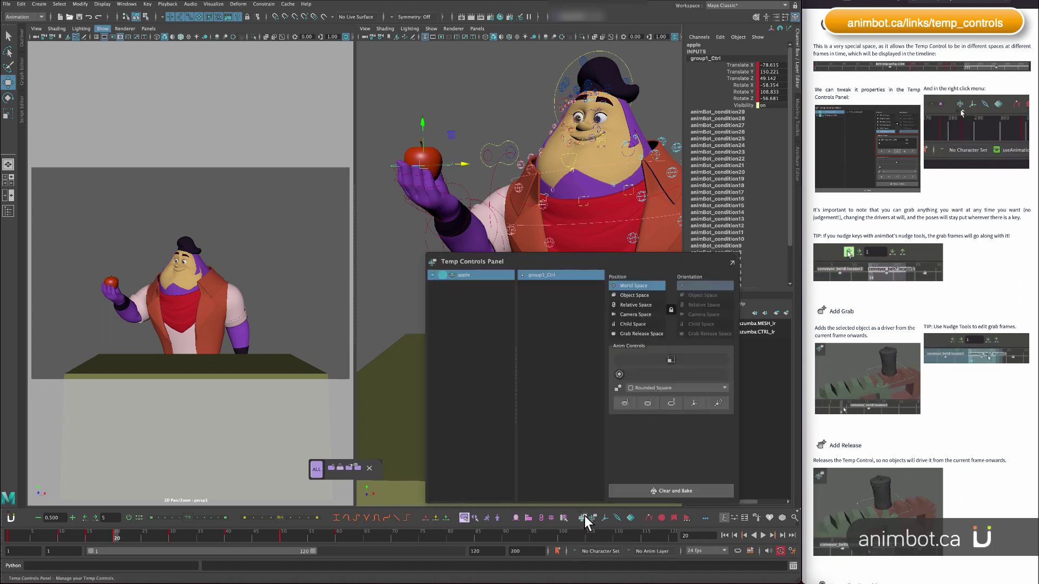
left_click(583, 518)
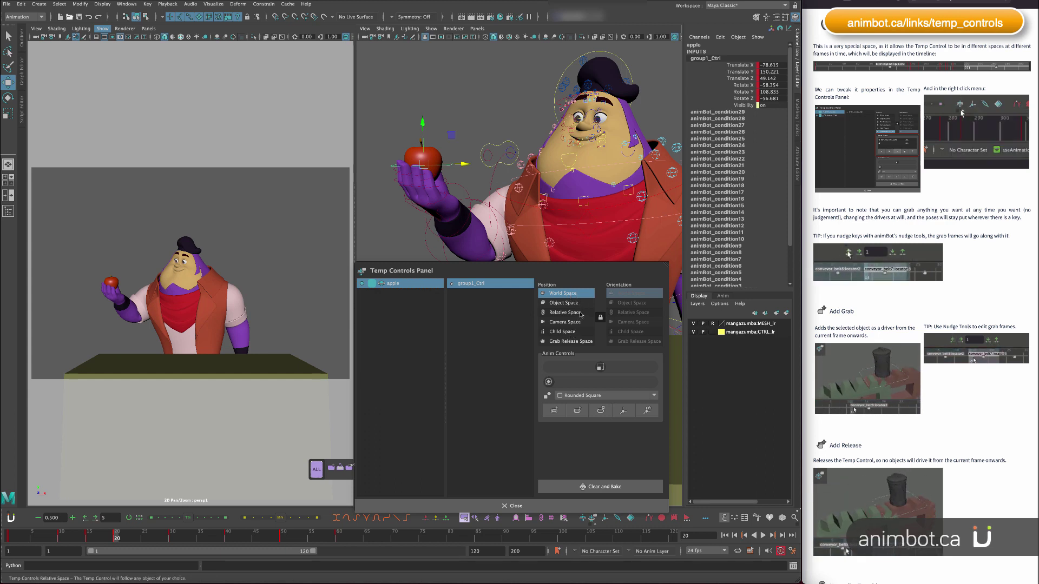
left_click(567, 342)
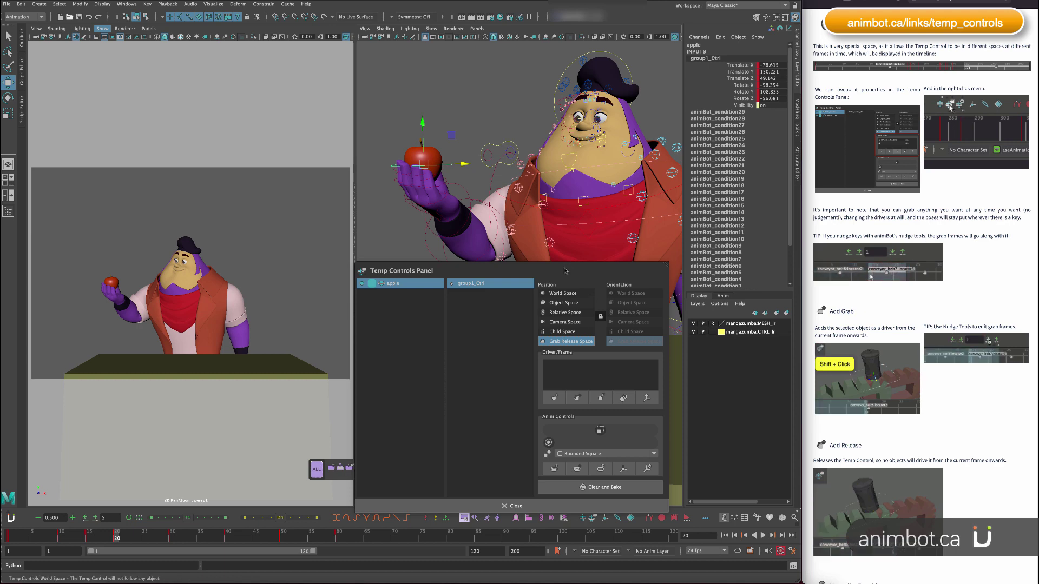
left_click_drag(559, 270, 678, 246)
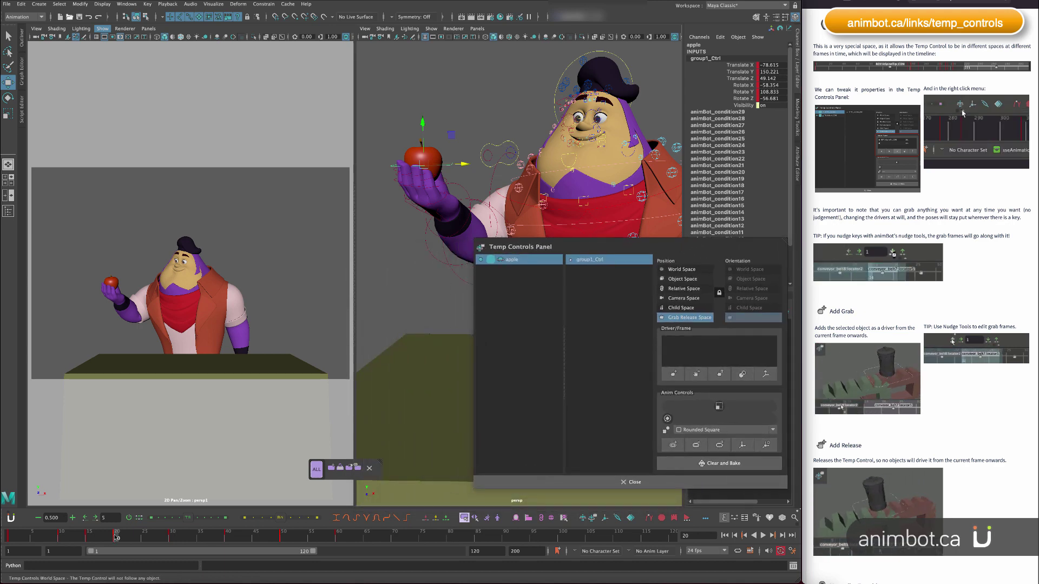
Select the right arm IK control and add a release to the apple's temp control at frame 1.
left_click_drag(61, 541, 88, 536)
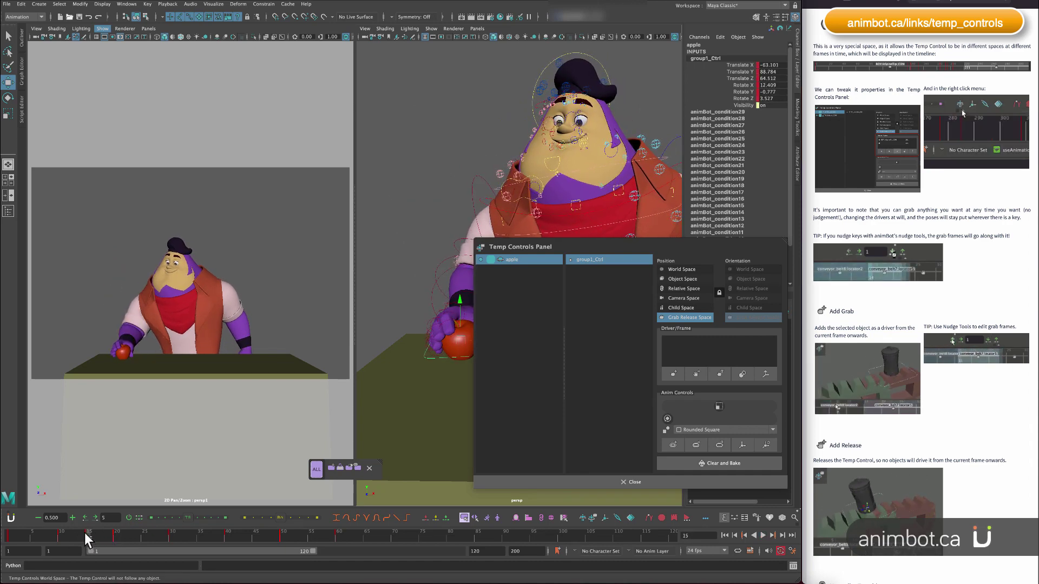
left_click_drag(449, 360, 434, 367, "alt")
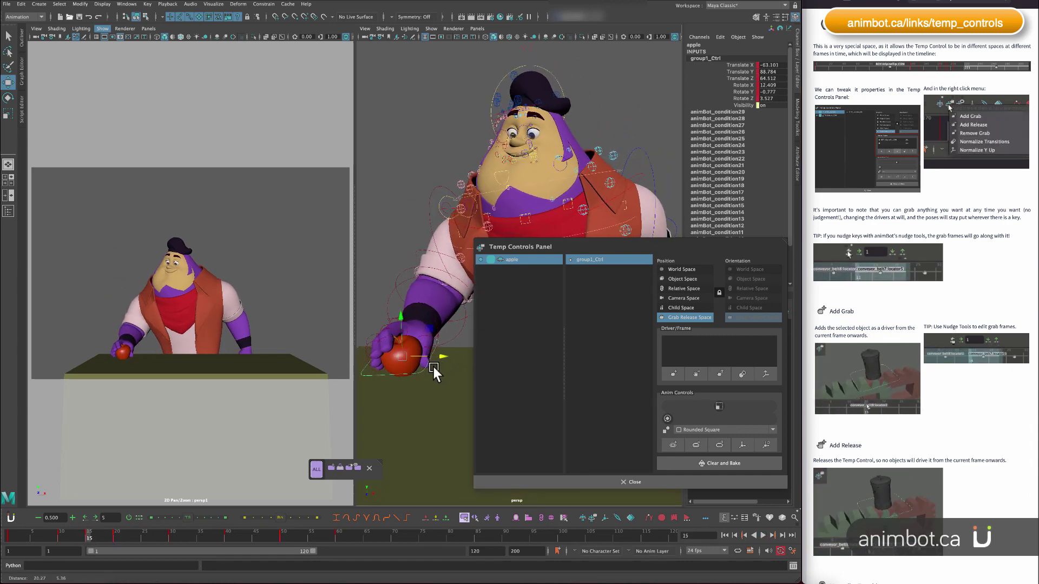
left_click(432, 317)
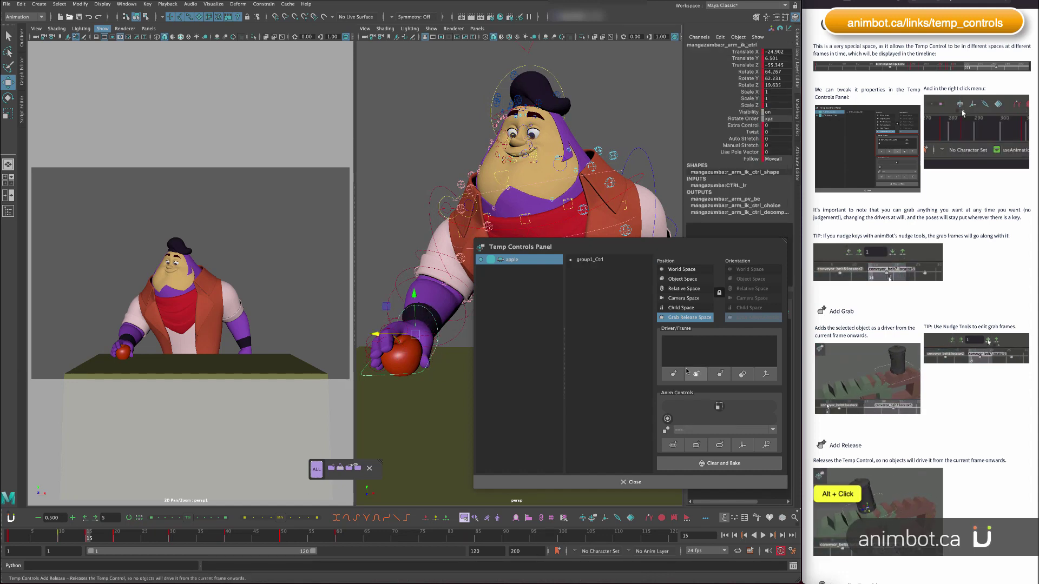
left_click_drag(89, 534, 8, 541)
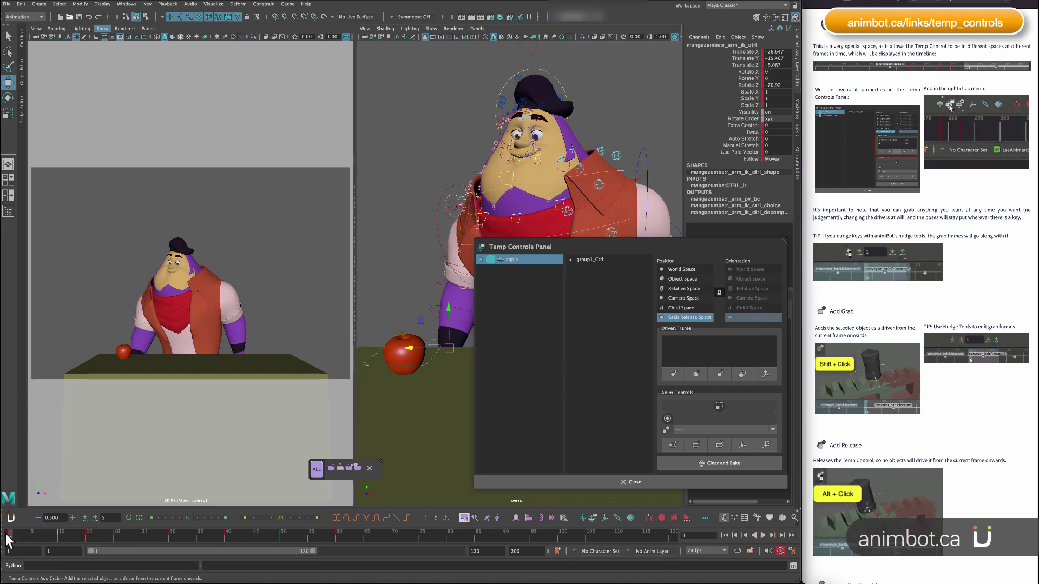
left_click(697, 376)
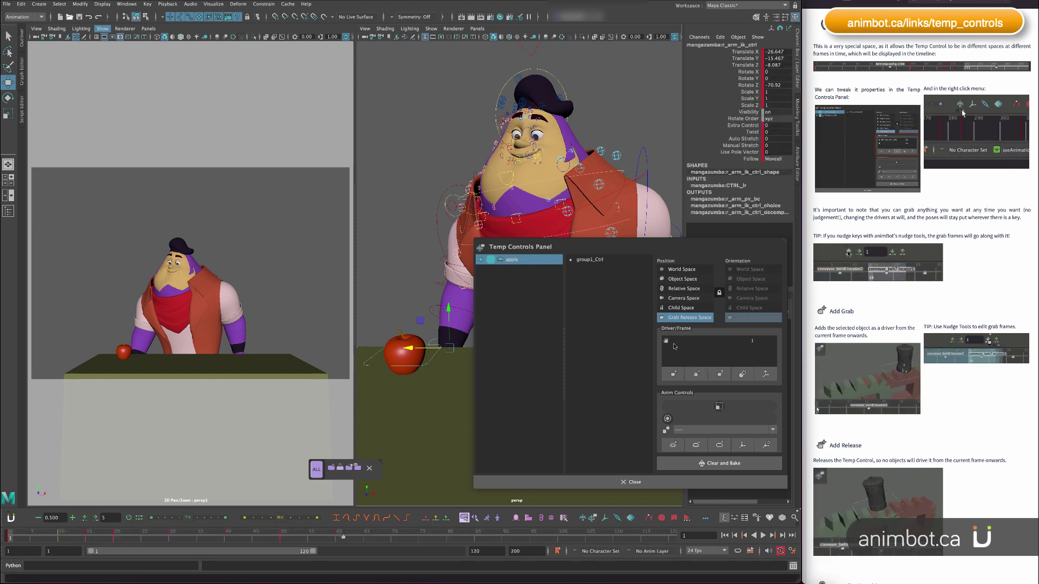
Add a grab at frame 15 with the right arm IK control as the apple's driver.
left_click_drag(13, 535, 61, 538)
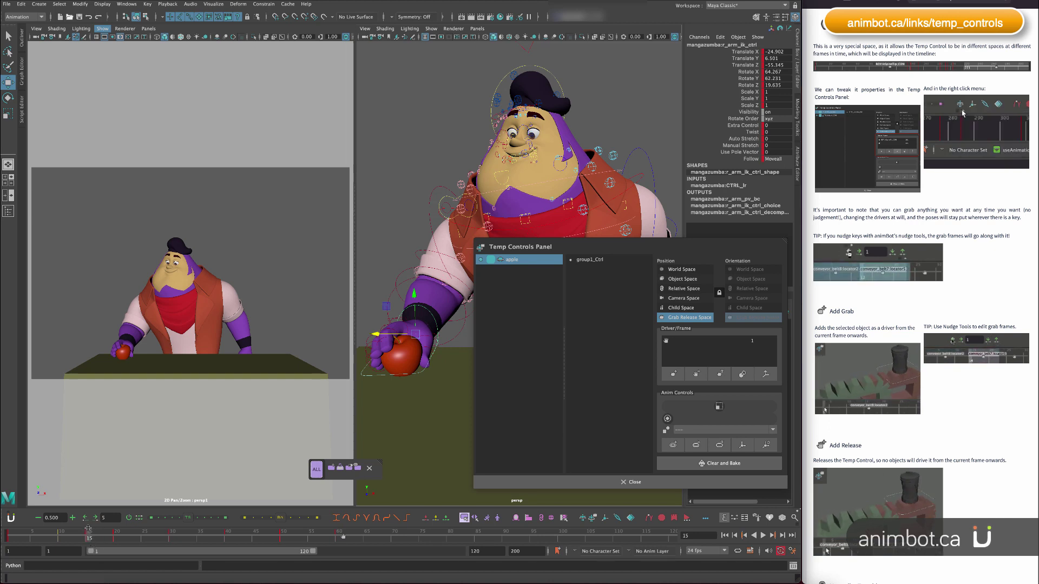
mouse_move(88, 537)
left_mouse_down()
mouse_move(74, 538)
mouse_move(88, 537)
left_mouse_up()
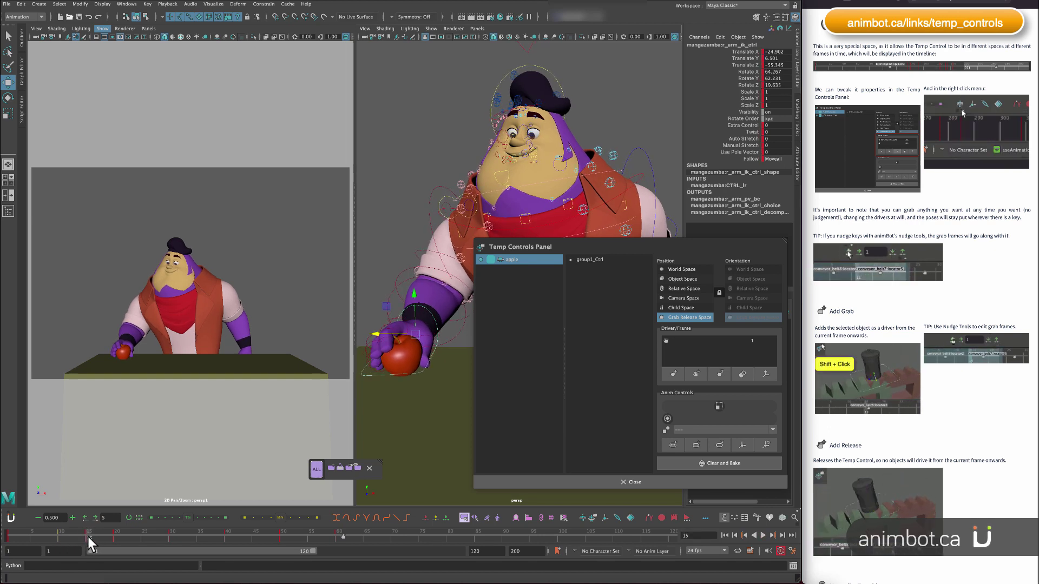
left_click(675, 375)
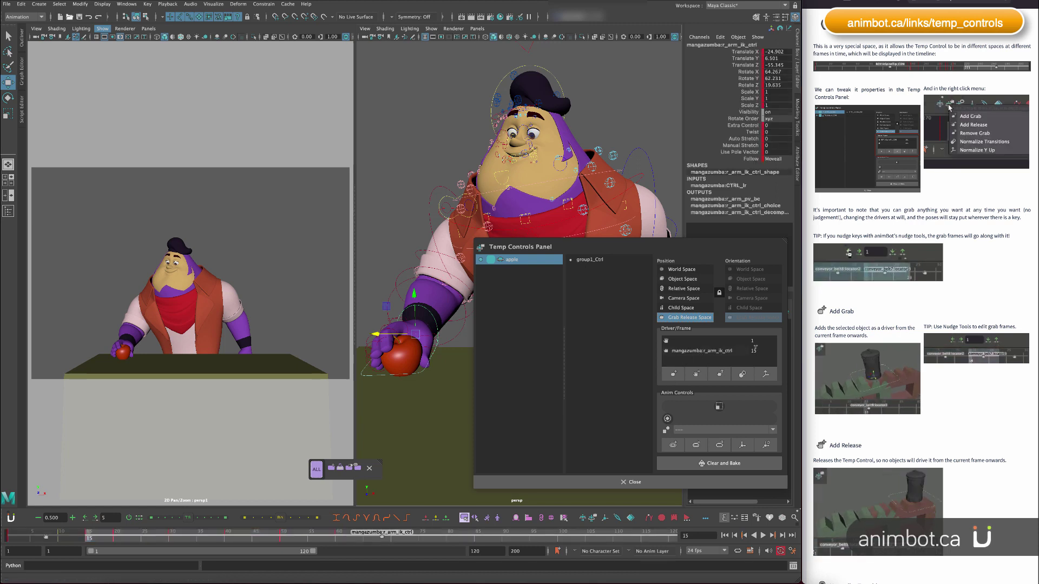
Try raising the right arm IK control at frame 15 and at frame 10 to test the apple's grab, undoing each move.
left_click(430, 320)
left_click(432, 314)
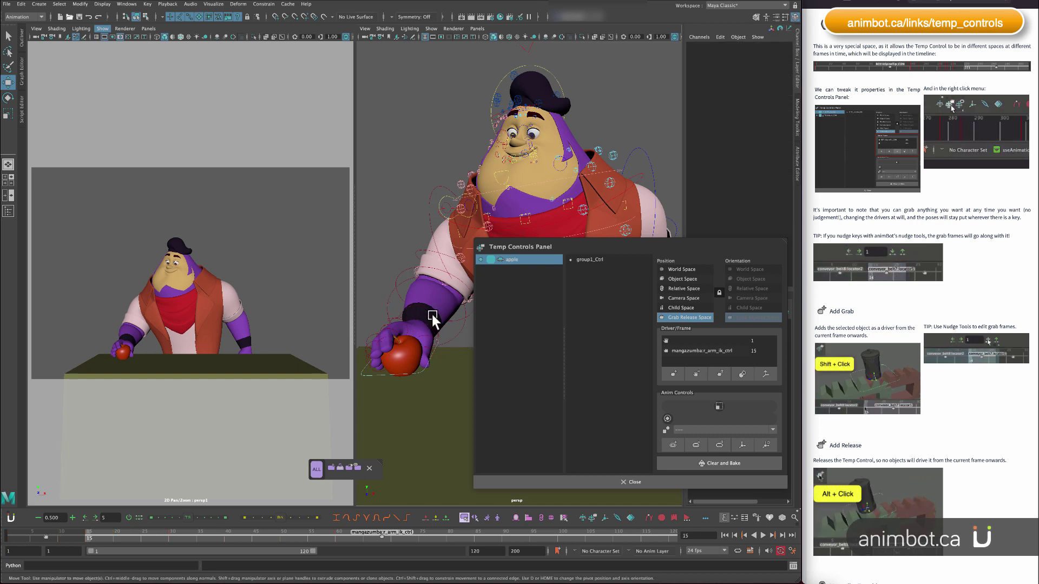
left_click_drag(416, 336, 412, 315)
key("ctrl+z")
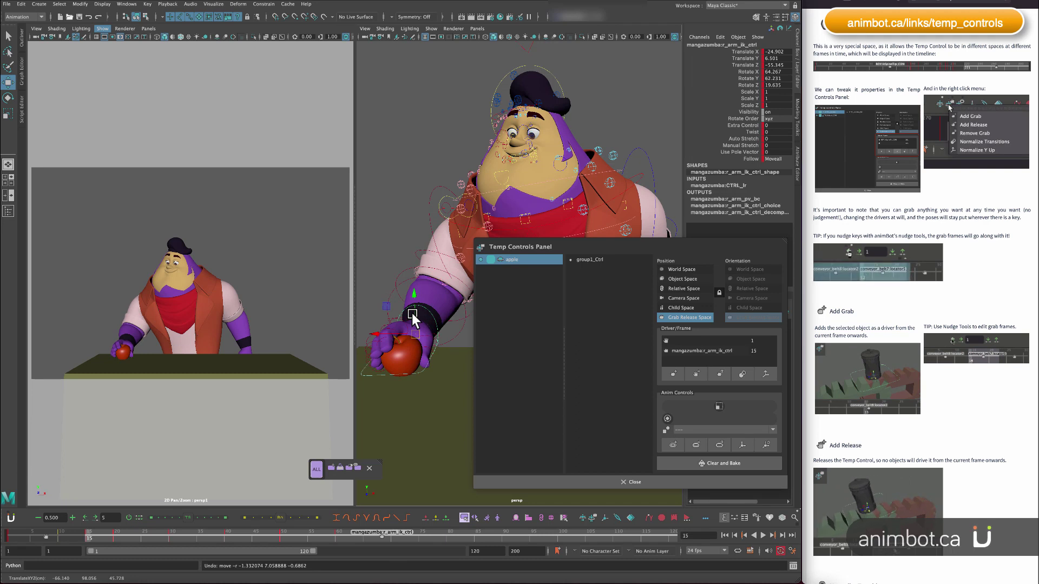
left_click_drag(87, 537, 60, 536)
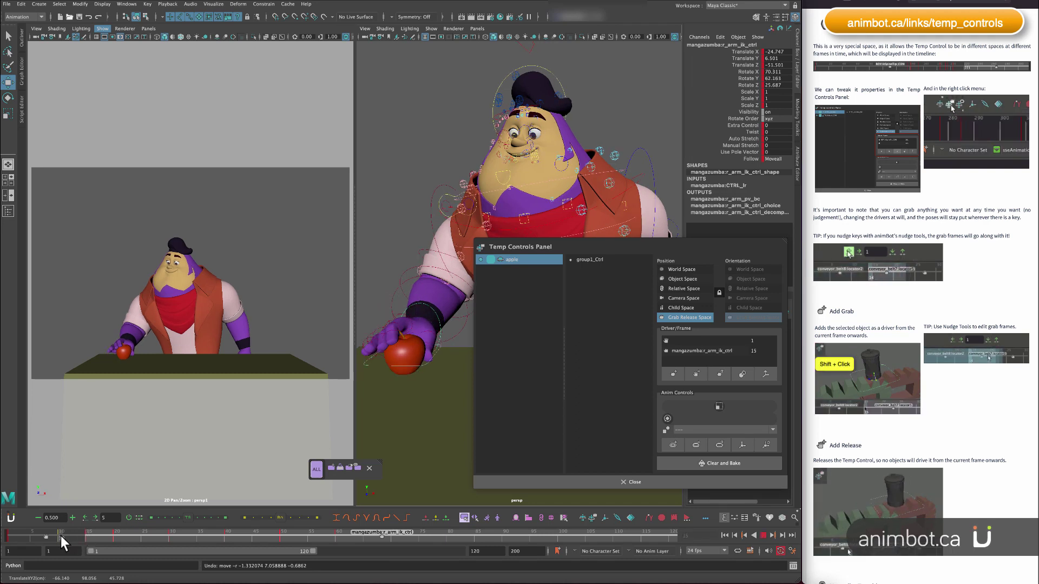
left_click_drag(417, 337, 420, 301)
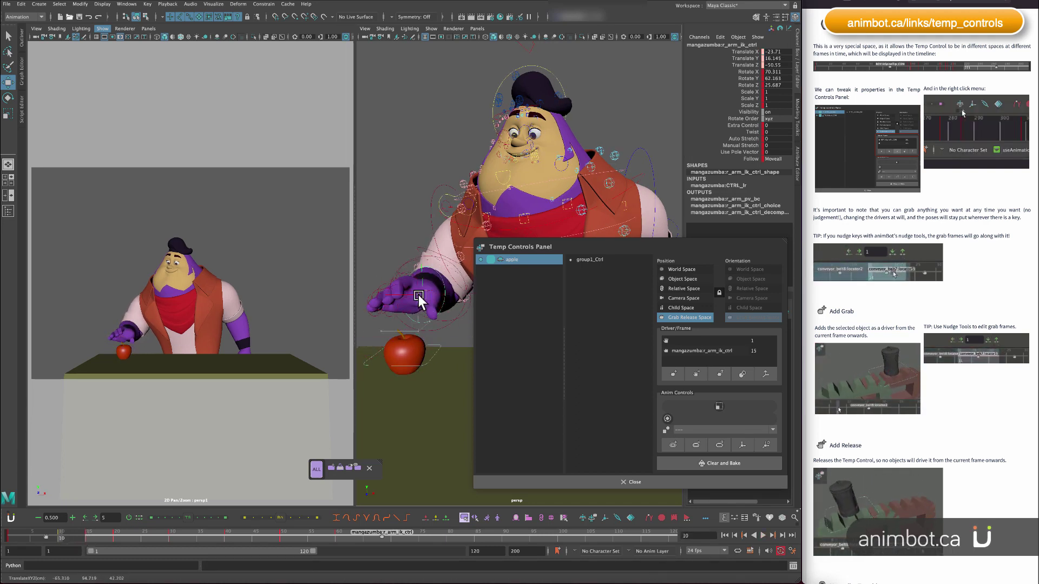
key("ctrl+z")
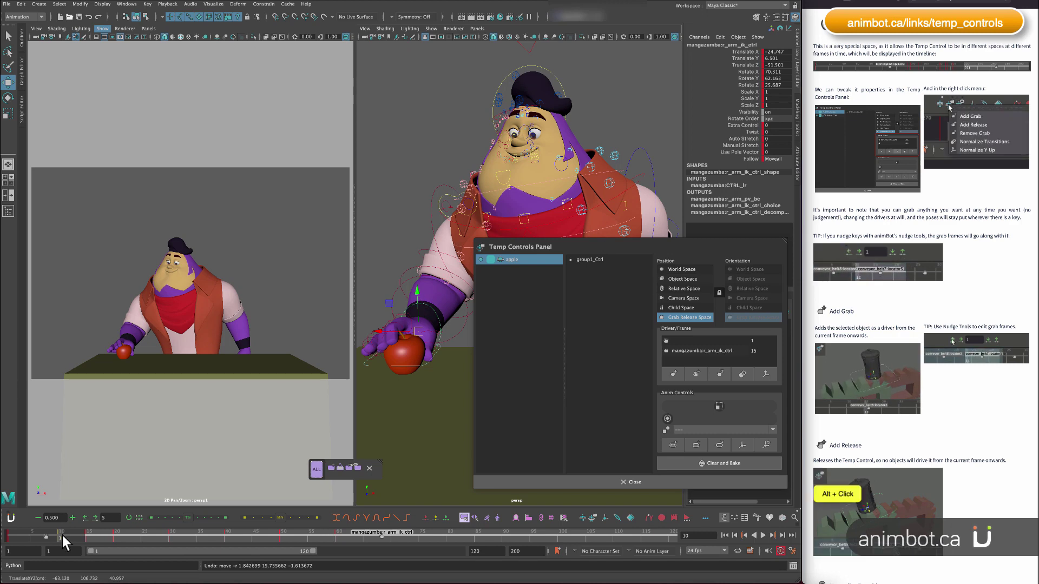
Check the grabbed apple's motion with the hand from frame 15 to frame 30.
mouse_move(62, 535)
left_mouse_down()
mouse_move(87, 539)
mouse_move(24, 531)
mouse_move(83, 536)
left_mouse_up()
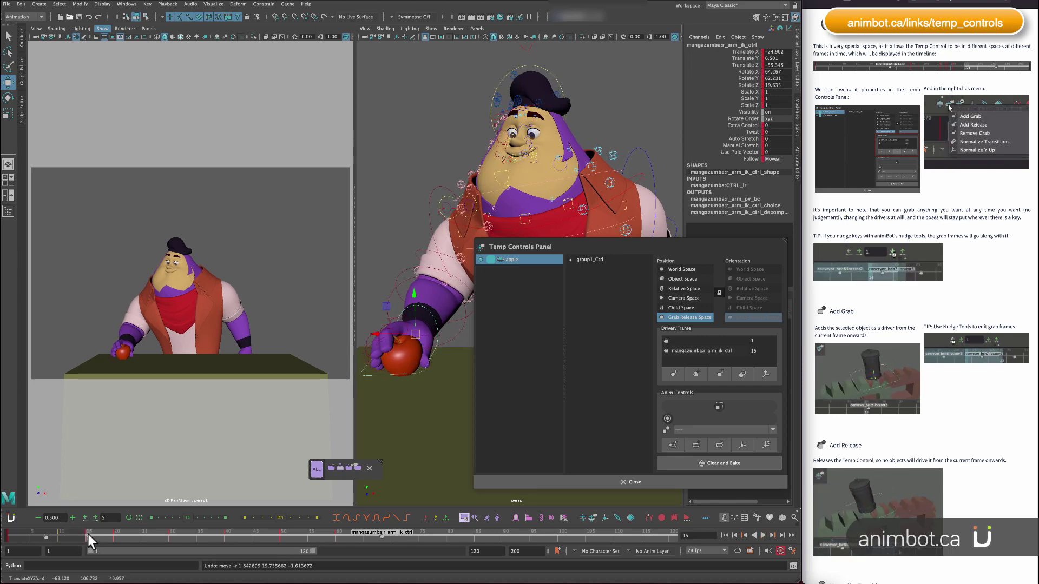
key("period")
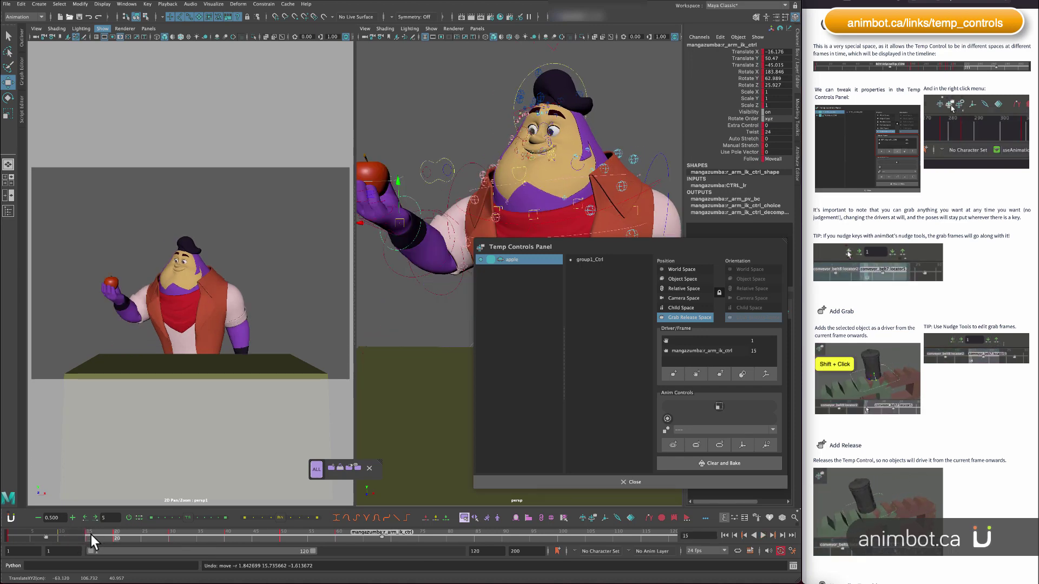
key("comma")
key("period")
key("alt+v")
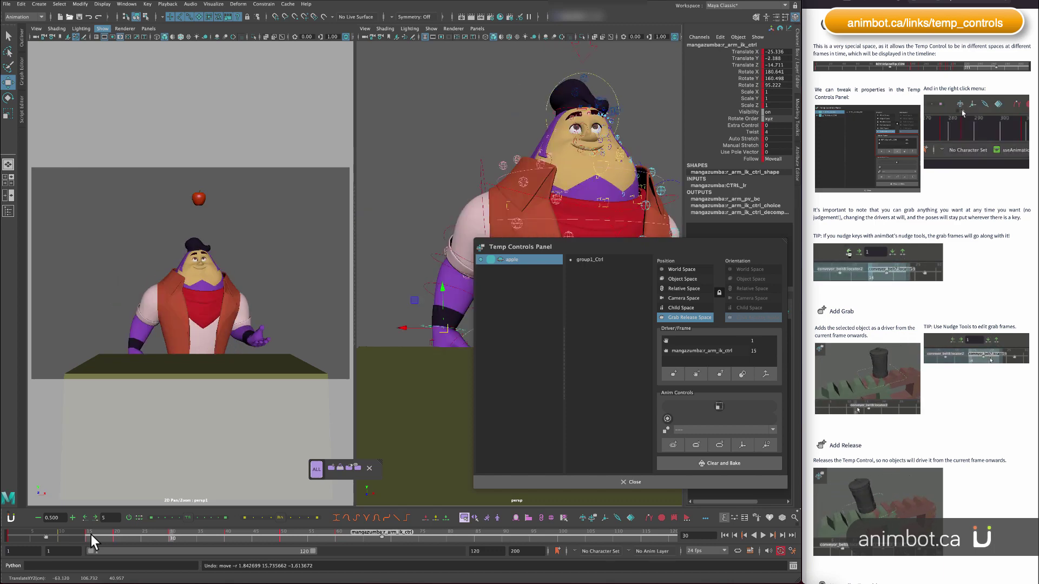
Try raising the right arm IK control at frame 30 to test the apple's grab, and undo the move.
left_click_drag(606, 245, 705, 291)
left_click_drag(444, 331, 440, 299)
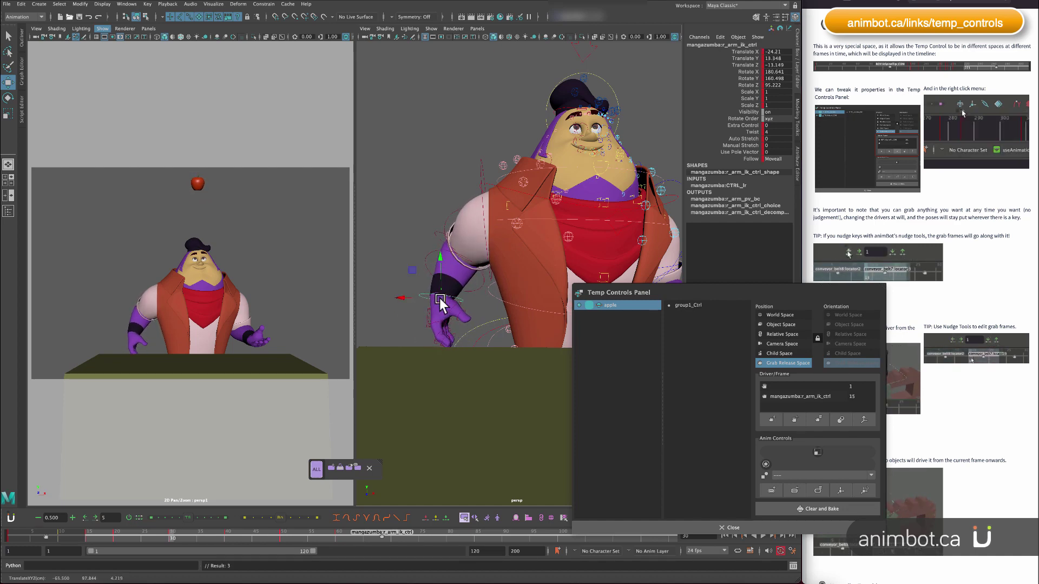
key("ctrl+z")
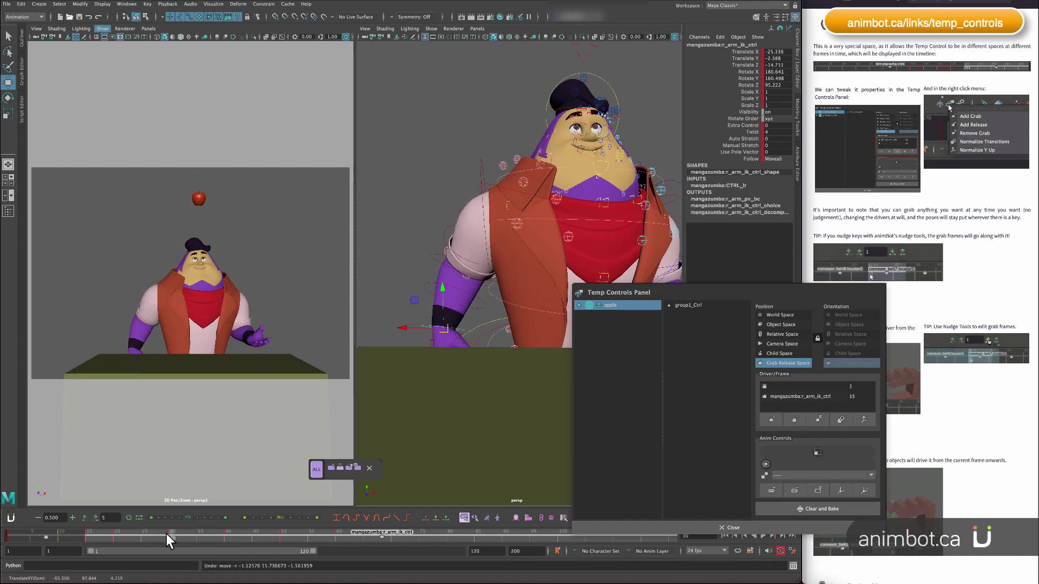
Select all animation controls and add a tween pose at frame 25 that strongly favors the pose at frame 20.
left_click_drag(166, 533, 88, 540)
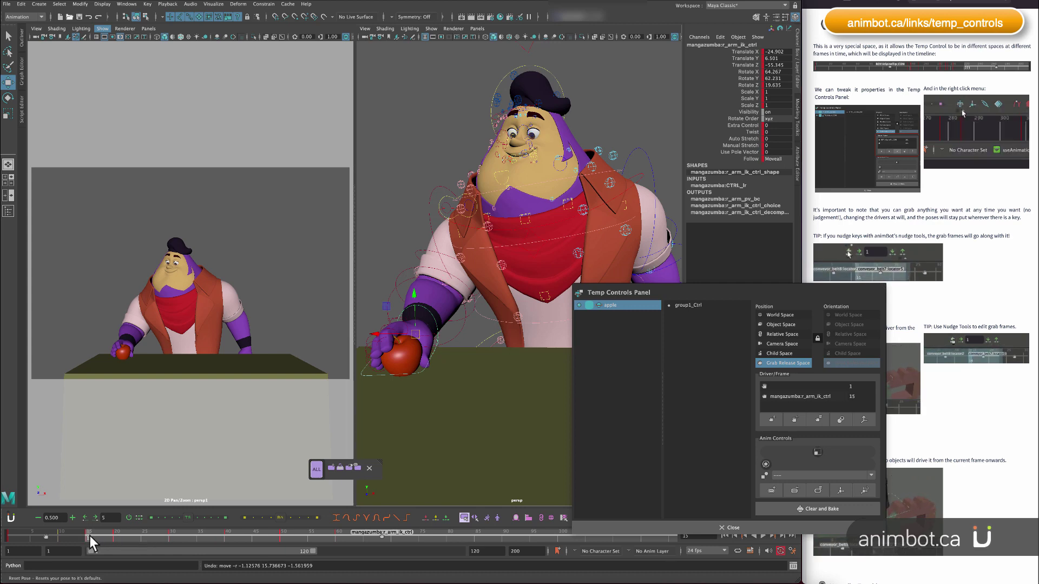
left_click_drag(89, 537, 113, 537)
left_click(315, 470)
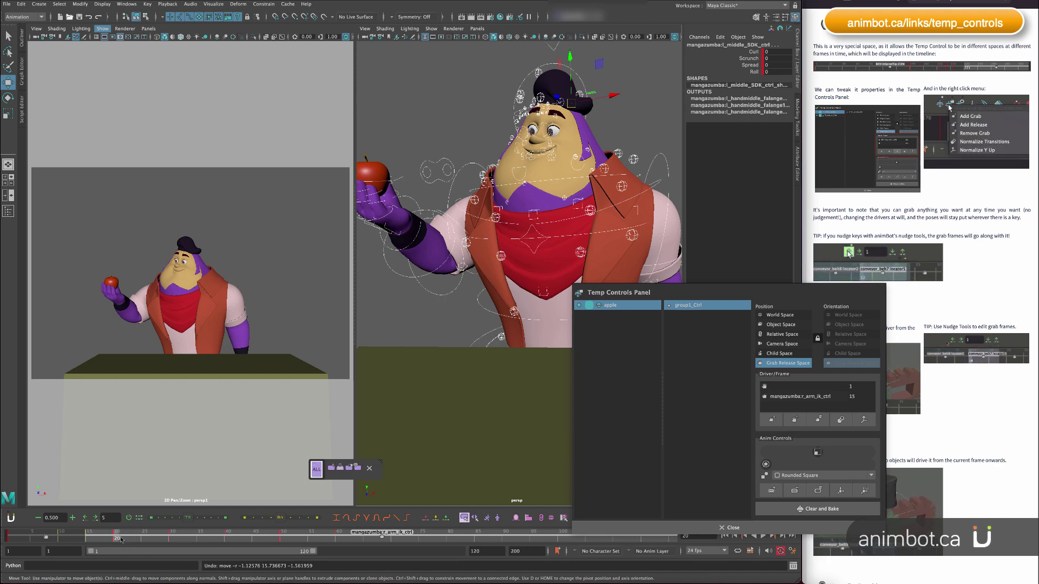
left_click(170, 536)
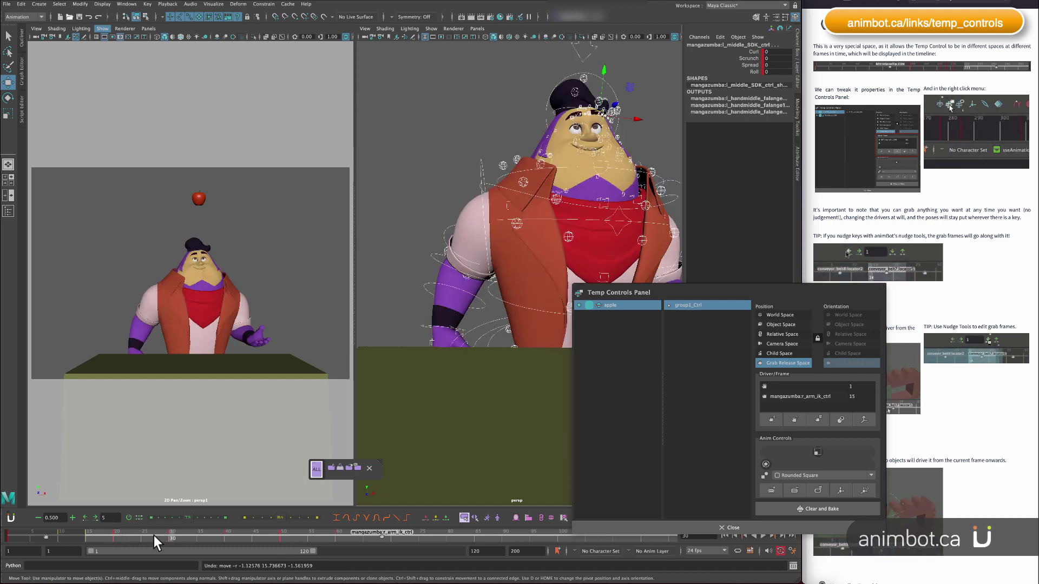
left_click(116, 534)
left_click_drag(122, 533, 144, 539)
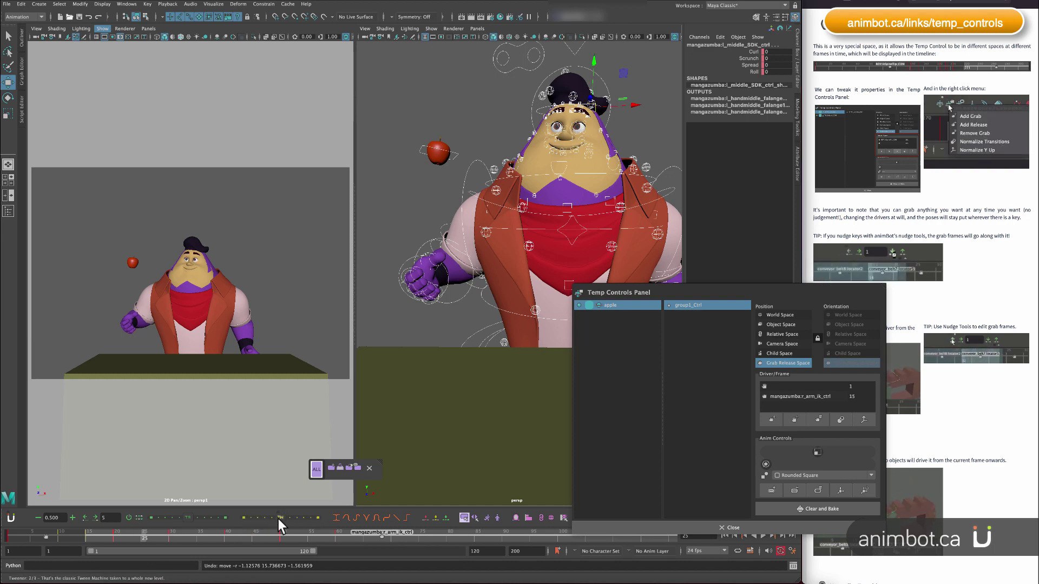
left_click(246, 518)
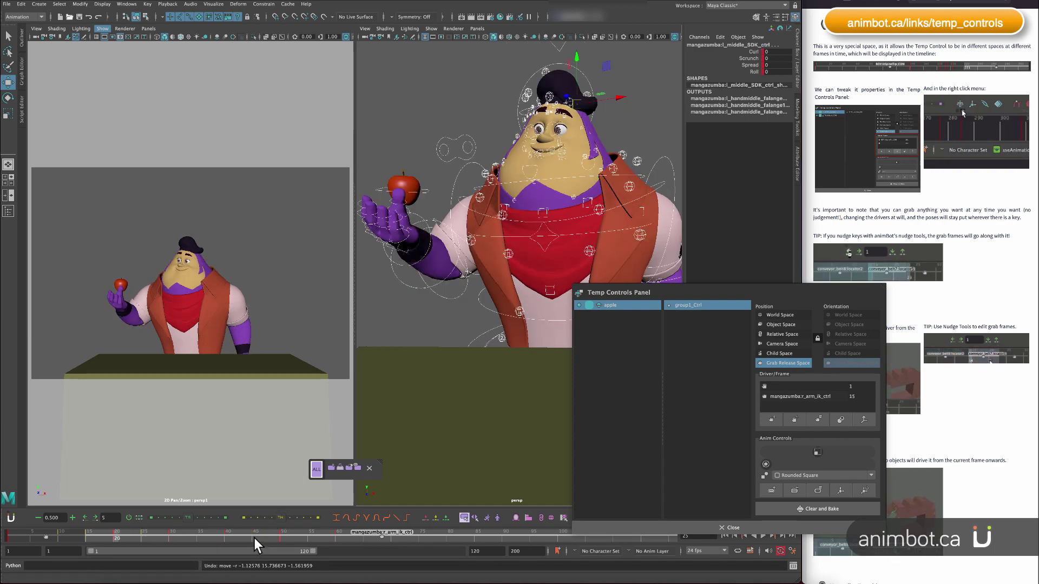
Lower the right arm IK control at frame 25 and rotate it so the hand holds the apple palm-up.
left_click(397, 262)
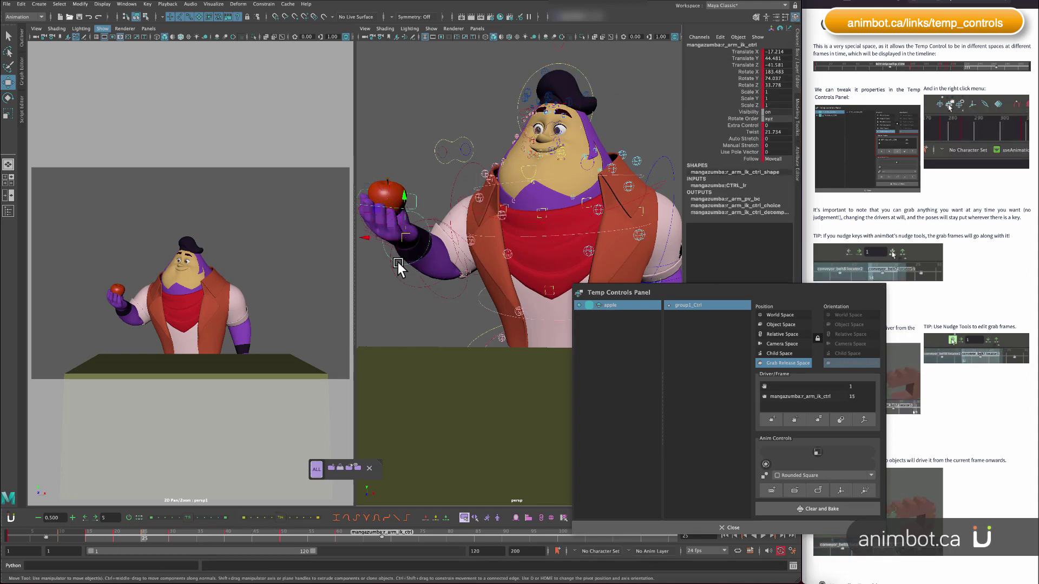
left_click_drag(406, 192, 422, 268)
key("e")
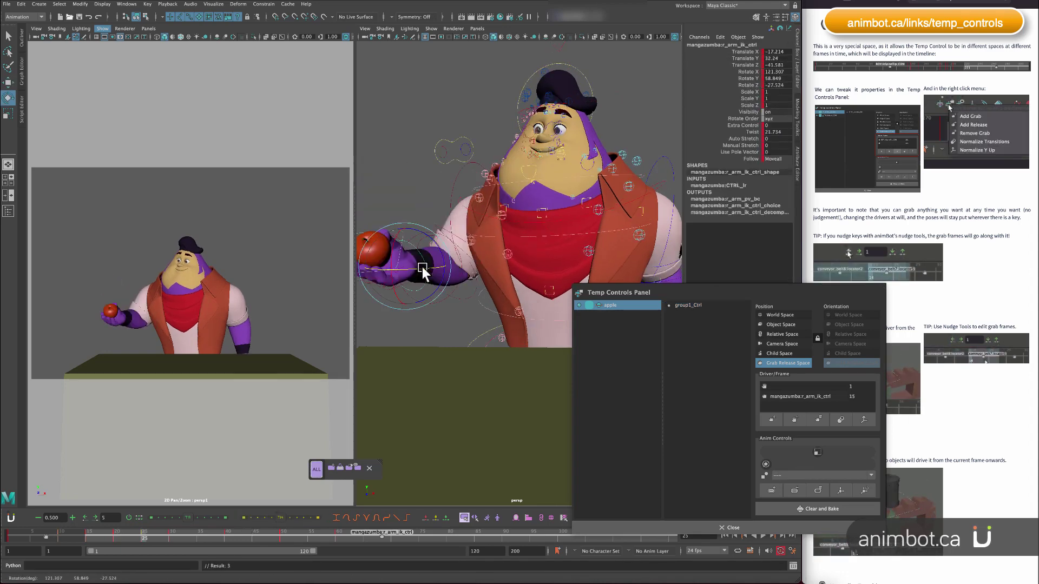
Compare the right arm's pose and the held apple across the keys at frames 15, 20 and 25.
key("comma")
key("period")
key("comma")
key("comma")
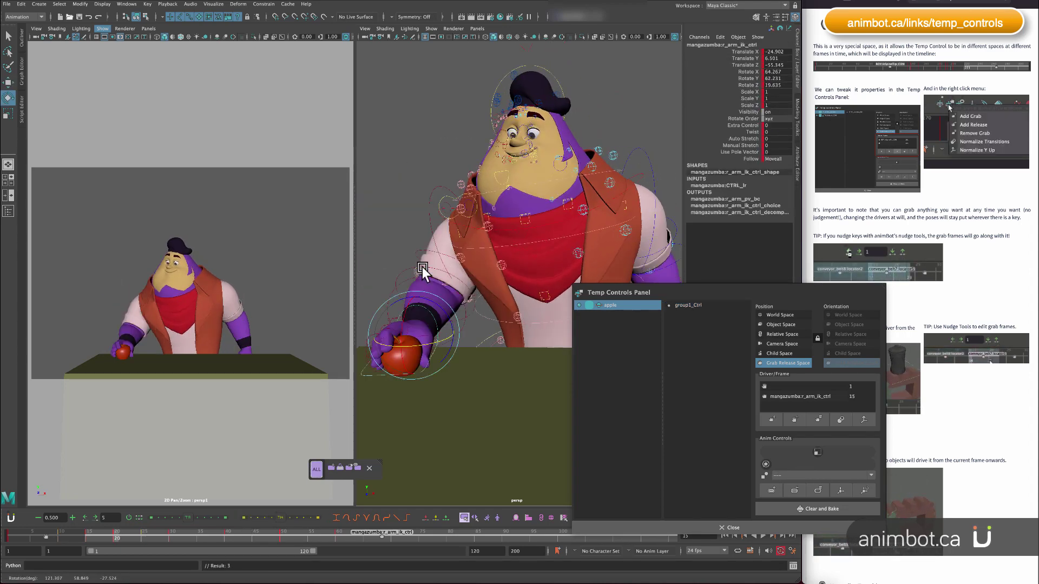
key("period")
key("period")
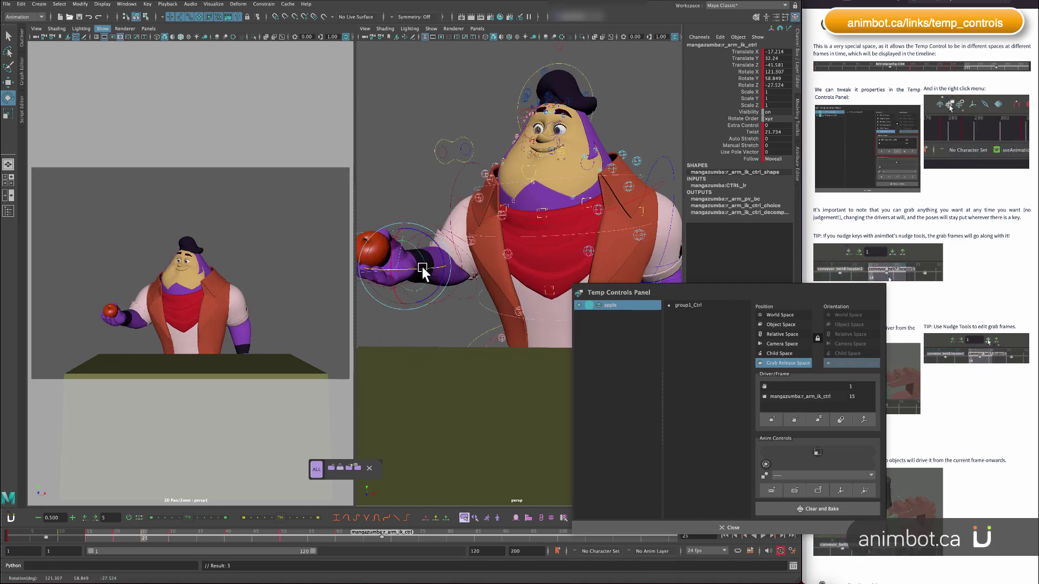
key("comma")
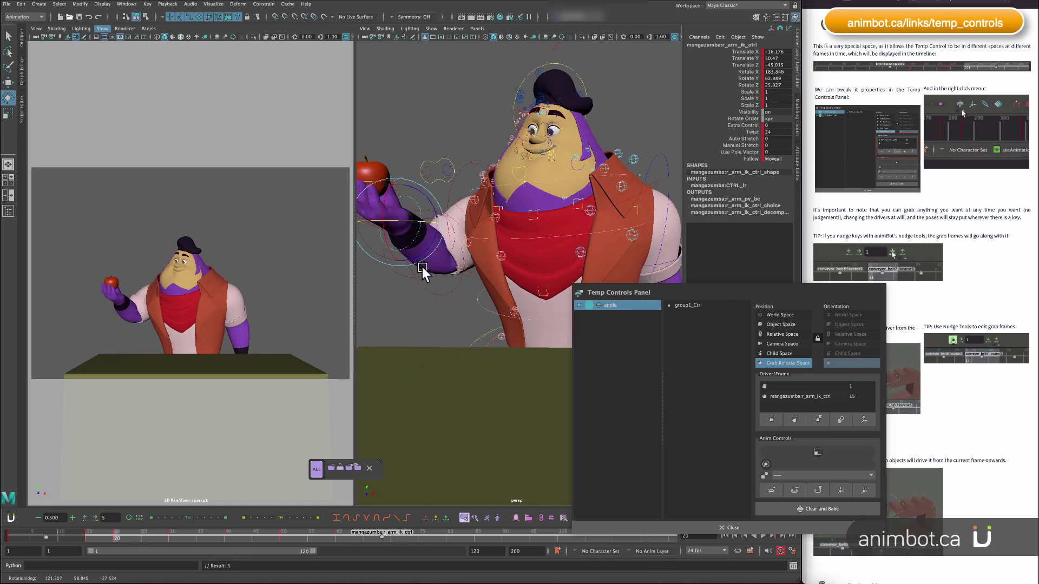
key("period")
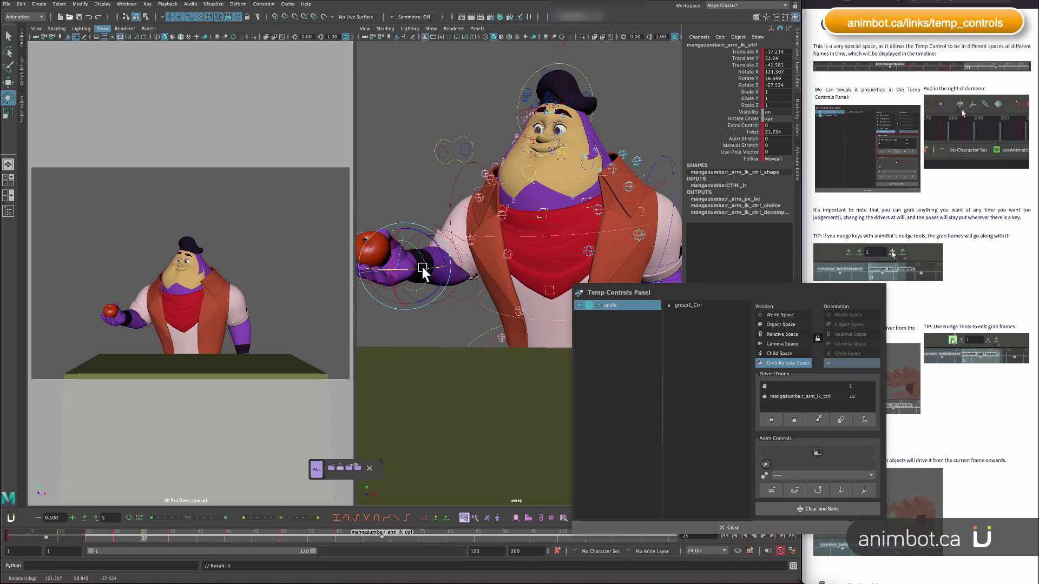
Move and rotate the apple's temp control at frame 25 so the apple settles into the right palm.
middle_click_drag(422, 267, 500, 256, "alt")
left_click_drag(500, 256, 470, 228, "alt")
left_click(459, 196)
key("w")
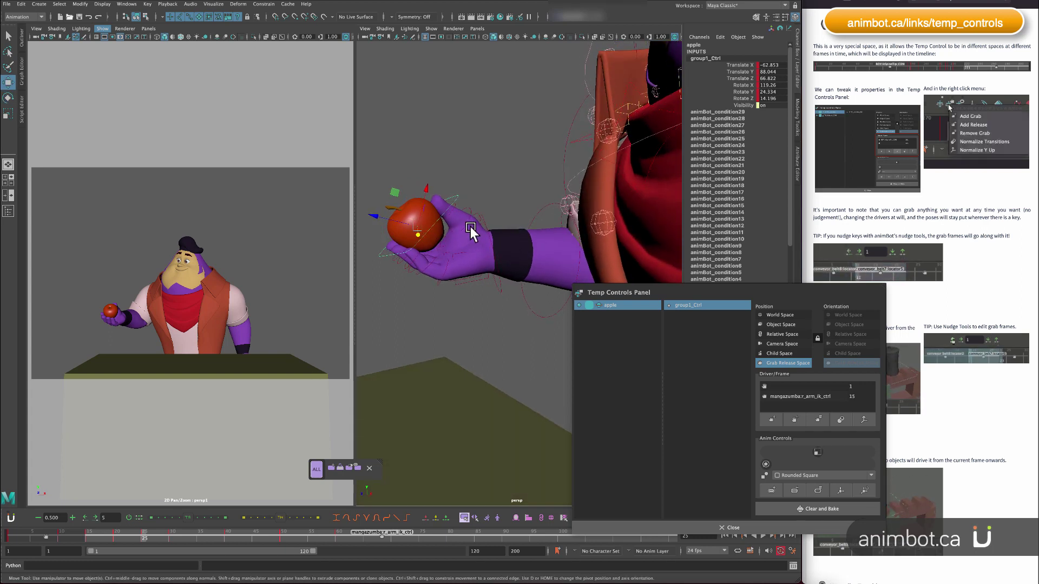
key("w")
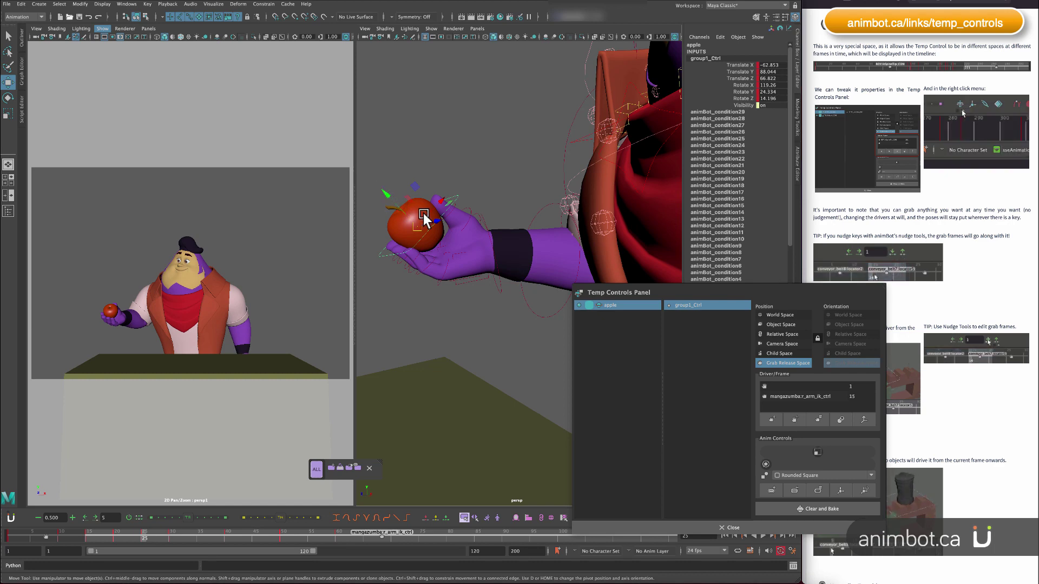
left_click_drag(405, 205, 424, 214, "alt")
middle_click_drag(421, 205, 456, 191, "alt")
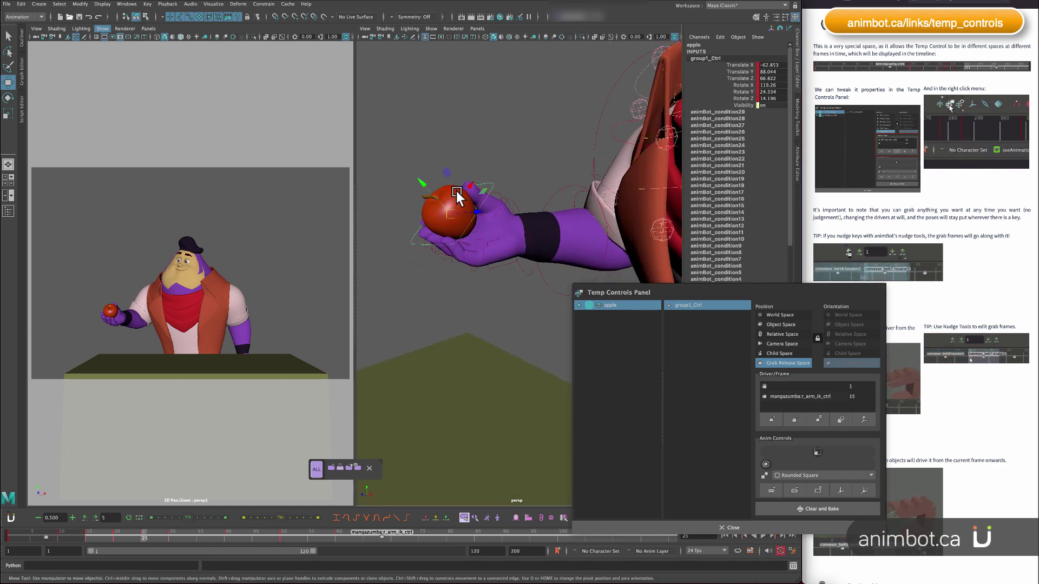
left_click_drag(456, 191, 450, 192, "alt")
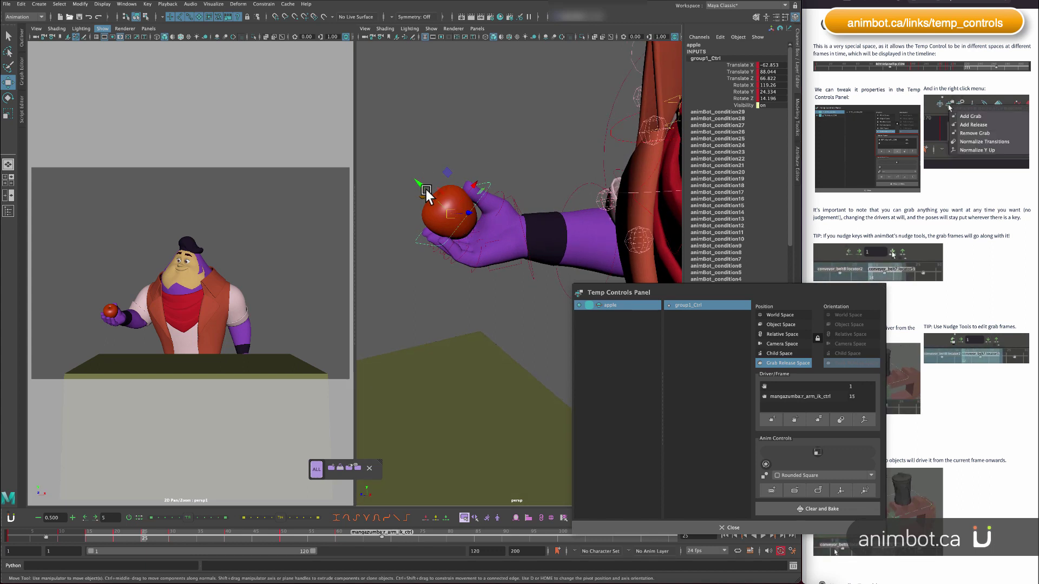
left_click_drag(421, 185, 428, 192)
mouse_move(461, 248)
left_mouse_down("alt")
mouse_move(483, 249)
mouse_move(507, 220)
mouse_move(486, 264)
mouse_move(481, 252)
left_mouse_up("alt")
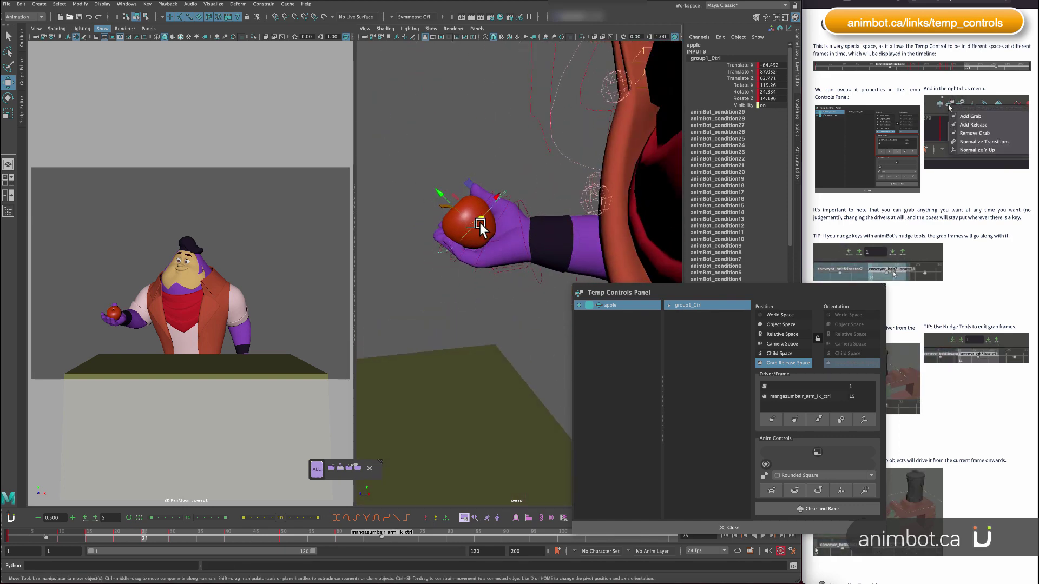
key("e")
left_click_drag(474, 177, 475, 204)
key("w")
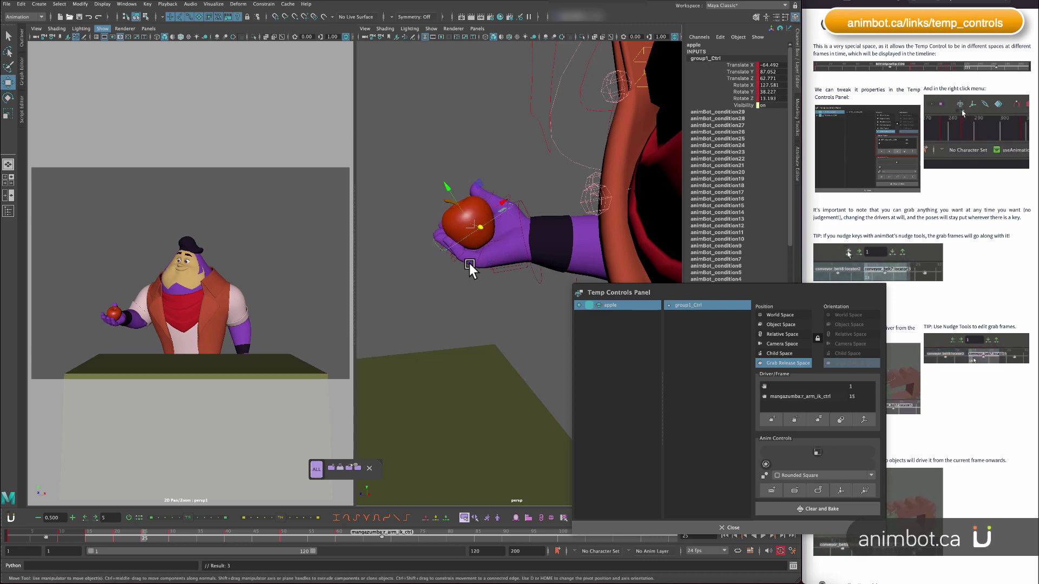
Rotate the right hand's finger joints at frame 25 so the fingers curl around the apple.
mouse_move(469, 264)
left_mouse_down("alt")
mouse_move(499, 268)
mouse_move(463, 249)
mouse_move(467, 274)
left_mouse_up("alt")
left_click(480, 250)
left_click(458, 247)
key("e")
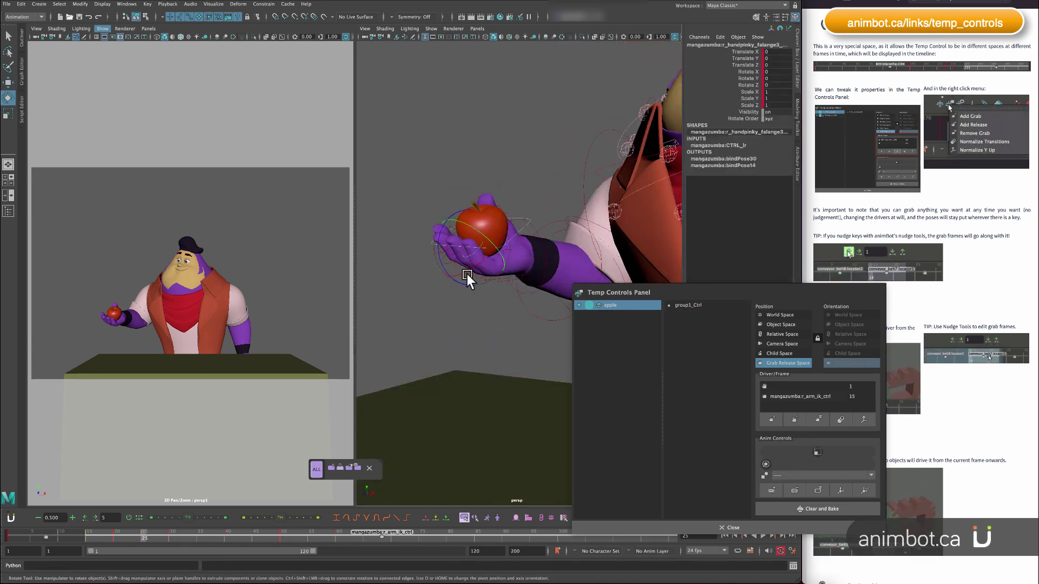
right_click_drag(493, 303, 533, 314, "alt")
left_click(420, 329)
left_click(410, 275)
left_click_drag(410, 275, 483, 259, "alt")
left_click(451, 259)
left_click(392, 224)
left_click(401, 218)
left_click_drag(483, 260, 530, 228)
mouse_move(530, 228)
left_mouse_down("alt")
mouse_move(486, 271)
mouse_move(544, 232)
mouse_move(529, 214)
left_mouse_up("alt")
left_click(470, 250)
left_click(510, 216)
Bend the right thumb joint at frame 25 so the thumb wraps over the apple.
left_click(461, 126)
left_click_drag(462, 123, 471, 139)
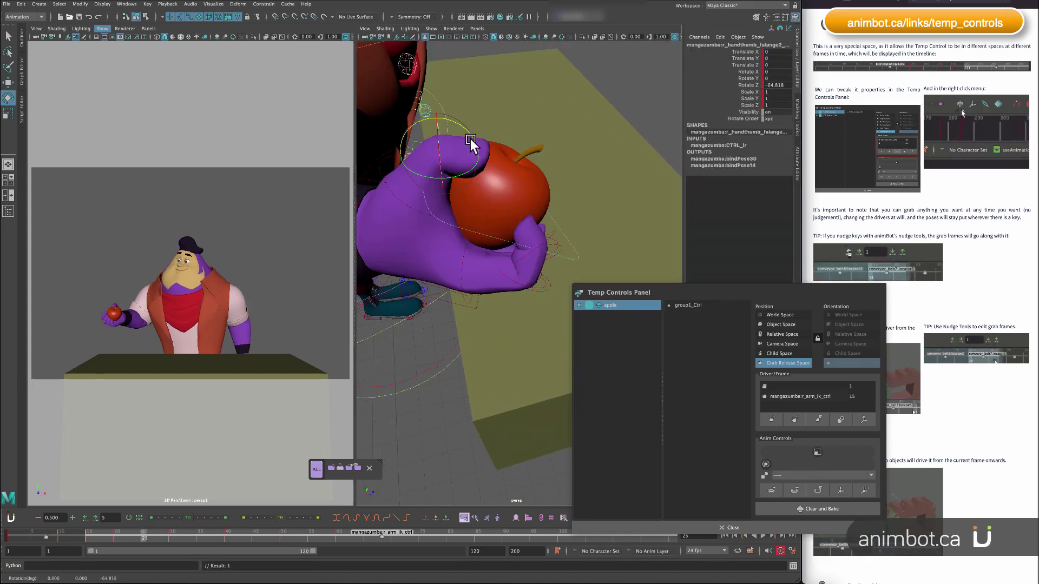
key("period")
key("comma")
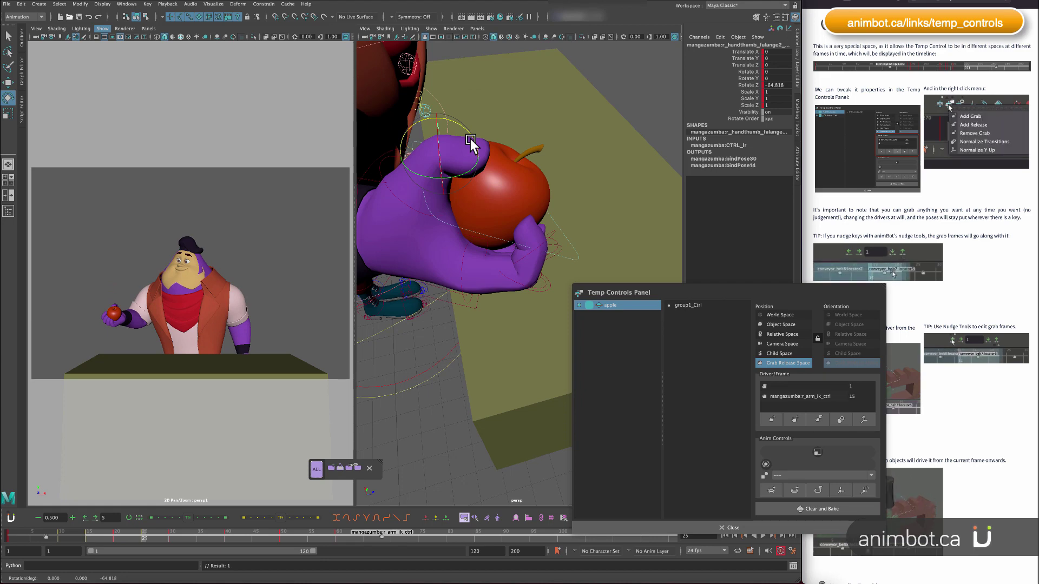
Select all animation controls and copy the frame 25 pose to frame 27.
left_click(313, 471)
key("comma")
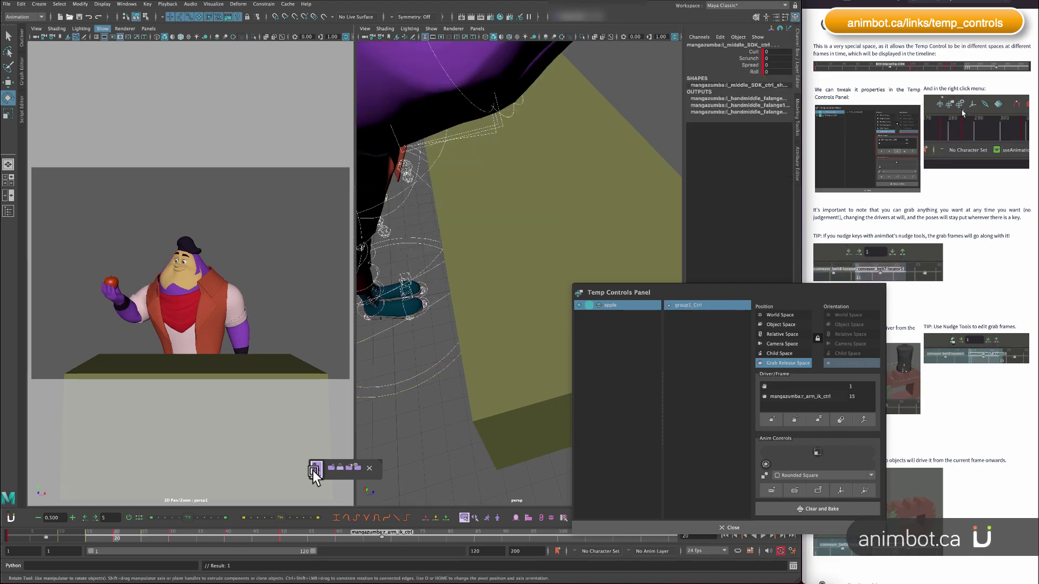
key("period")
key("comma")
key("period")
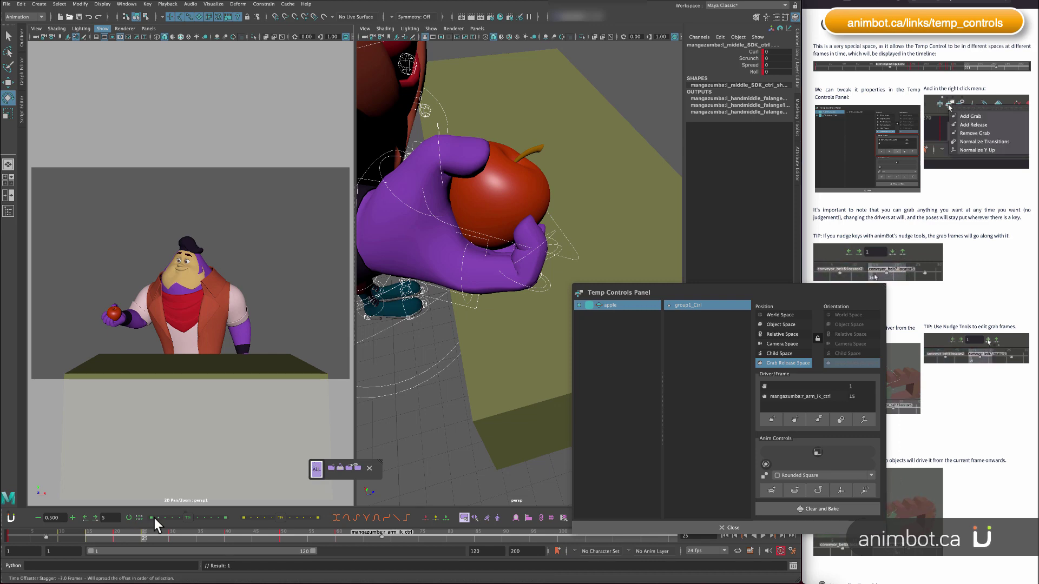
mouse_move(135, 533)
left_mouse_down()
mouse_move(99, 536)
mouse_move(179, 533)
mouse_move(143, 535)
left_mouse_up()
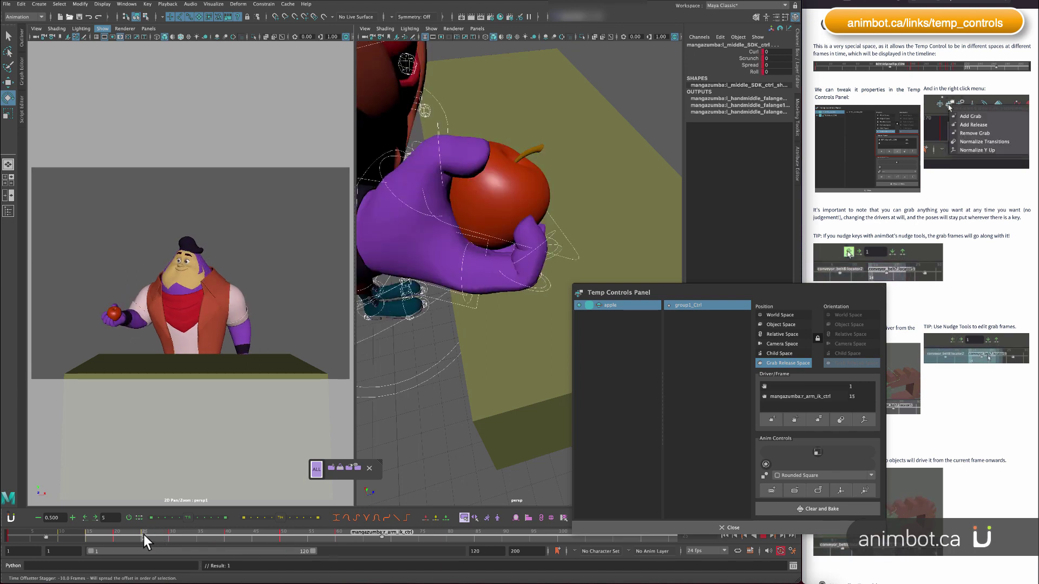
left_click_drag(144, 534, 155, 535)
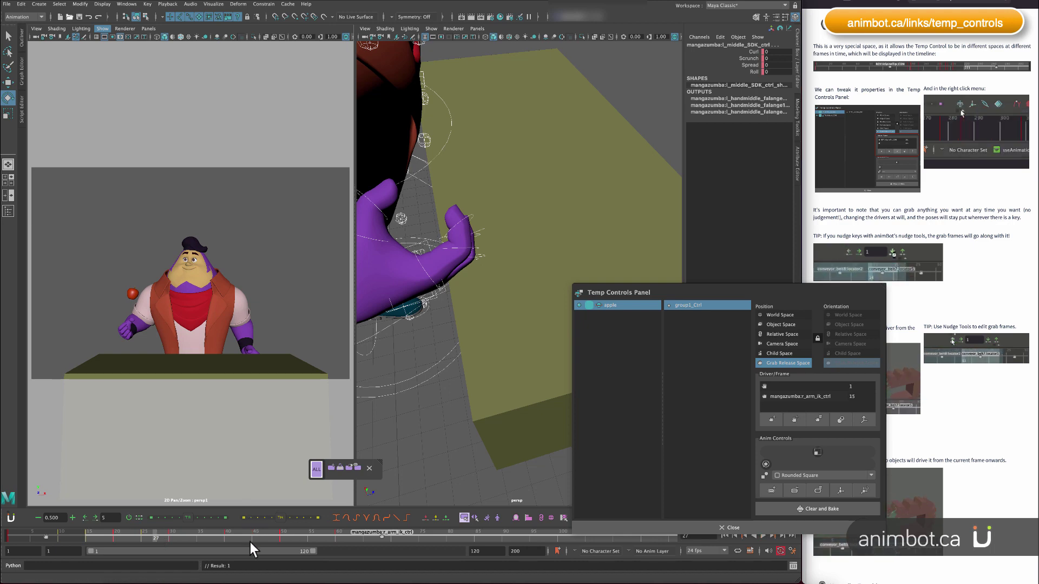
key("ctrl+v")
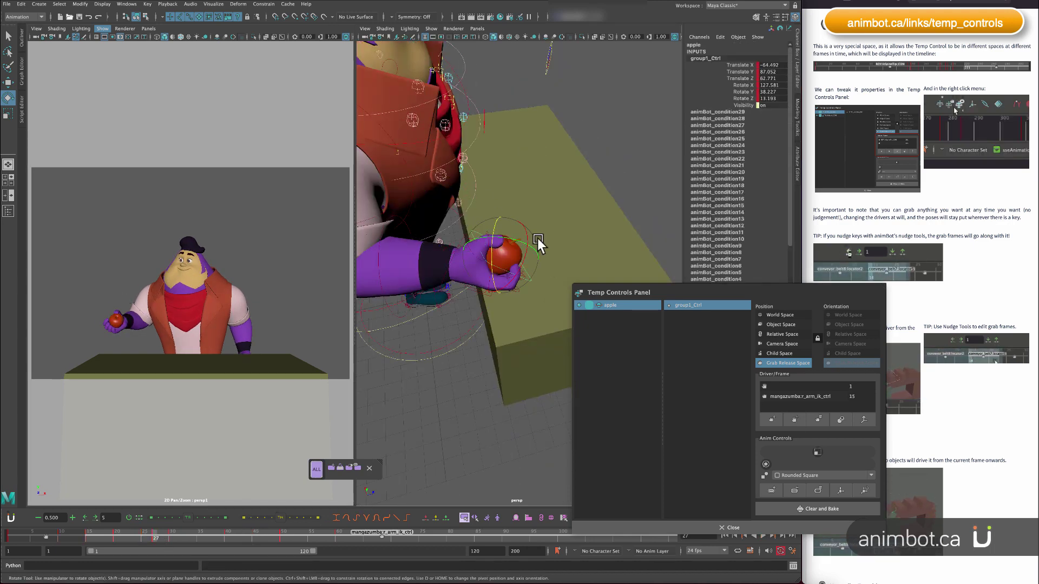
Shift the right arm IK control slightly at frame 25 to adjust the hand's position before the throw.
left_click(479, 258)
left_click_drag(479, 259, 450, 265, "alt")
key("w")
key("comma")
key("e")
key("w")
key("period")
key("comma")
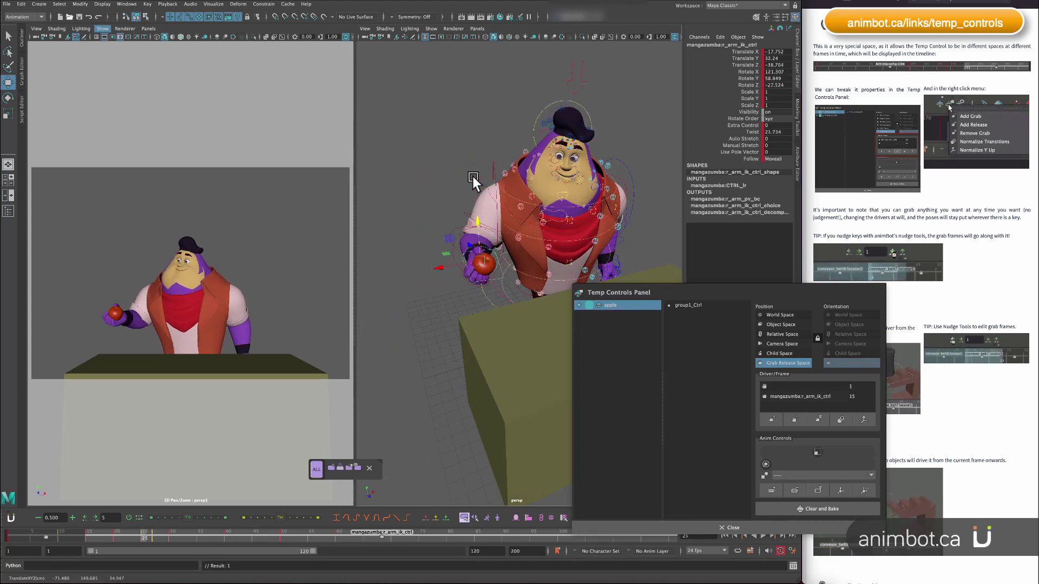
Raise and rotate the right arm IK control at frame 27 to form the upward throwing pose.
key("period")
mouse_move(471, 177)
left_mouse_down()
mouse_move(506, 211)
mouse_move(431, 207)
mouse_move(456, 176)
left_mouse_up()
left_click(441, 203)
key("comma")
key("period")
key("e")
right_click_drag(473, 184, 474, 206, "alt")
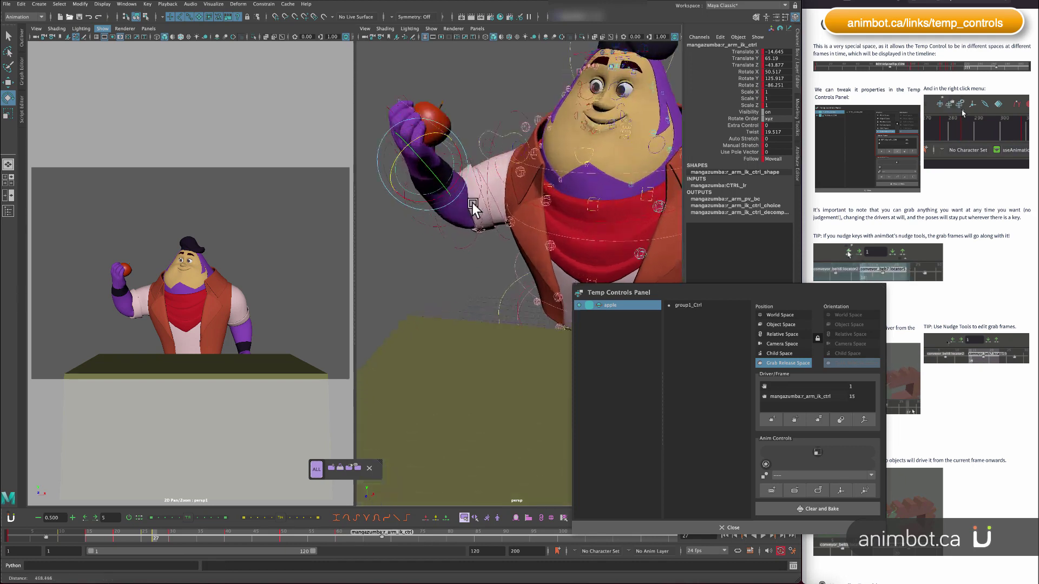
middle_click_drag(437, 144, 495, 208, "alt")
left_click_drag(494, 211, 501, 233, "alt")
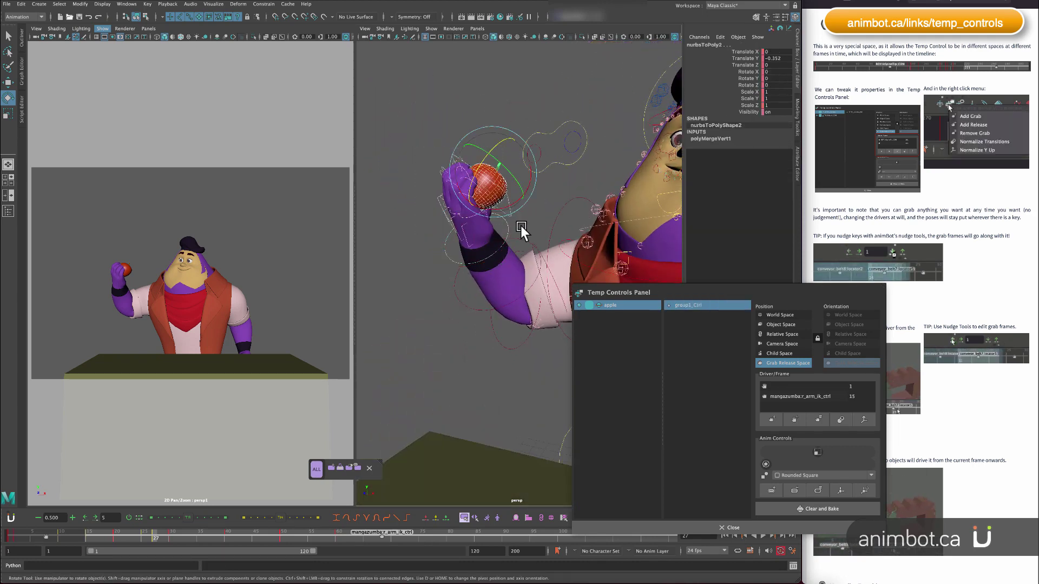
left_click(498, 188)
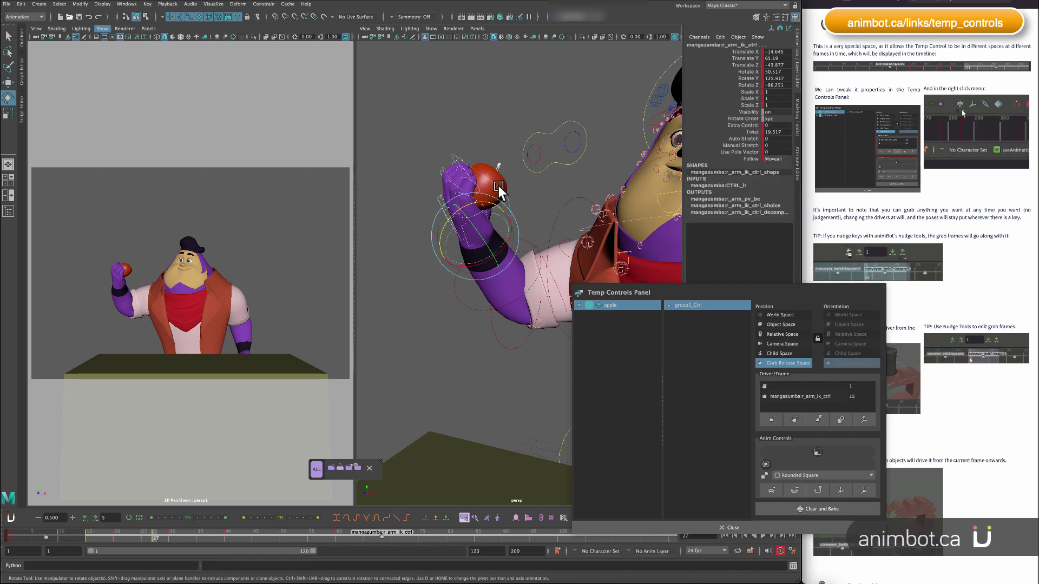
left_click_drag(514, 224, 509, 201)
Open the right hand's fingers at frame 27 and straighten the individual finger joints.
left_click_drag(522, 153, 453, 250)
left_click_drag(280, 518, 308, 511)
left_click(453, 238)
left_click_drag(454, 206, 449, 215)
right_click_drag(450, 215, 490, 230, "alt")
left_click_drag(501, 236, 476, 222)
left_click(522, 223)
left_click(479, 233)
left_click(509, 260)
left_click_drag(476, 261, 483, 252)
left_click(466, 210)
left_click_drag(473, 174, 482, 172)
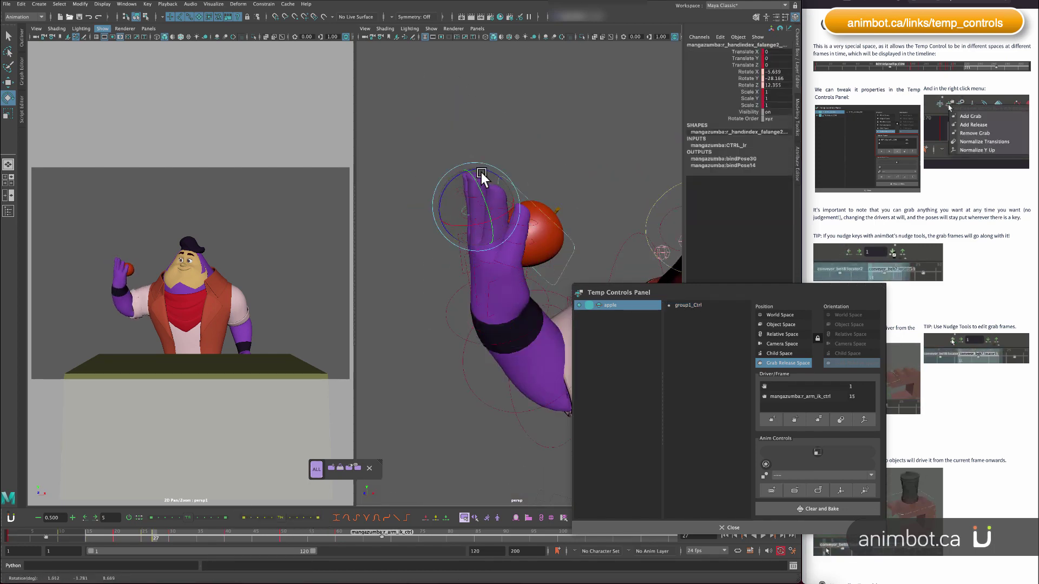
Rotate the apple's temp control at frame 27 and place the apple above the open fingers.
key("w")
left_click(570, 250)
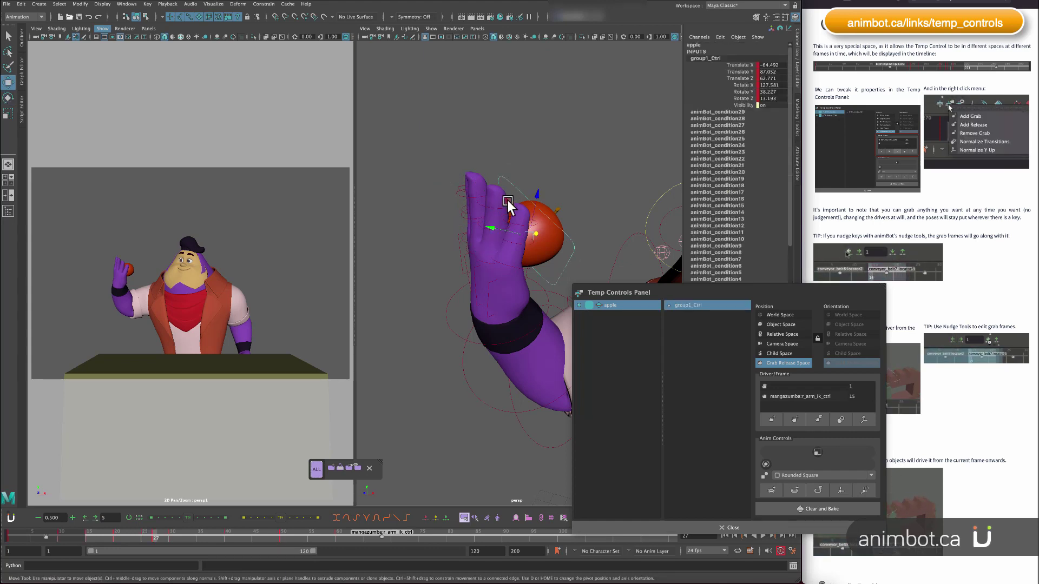
left_click_drag(508, 204, 495, 161)
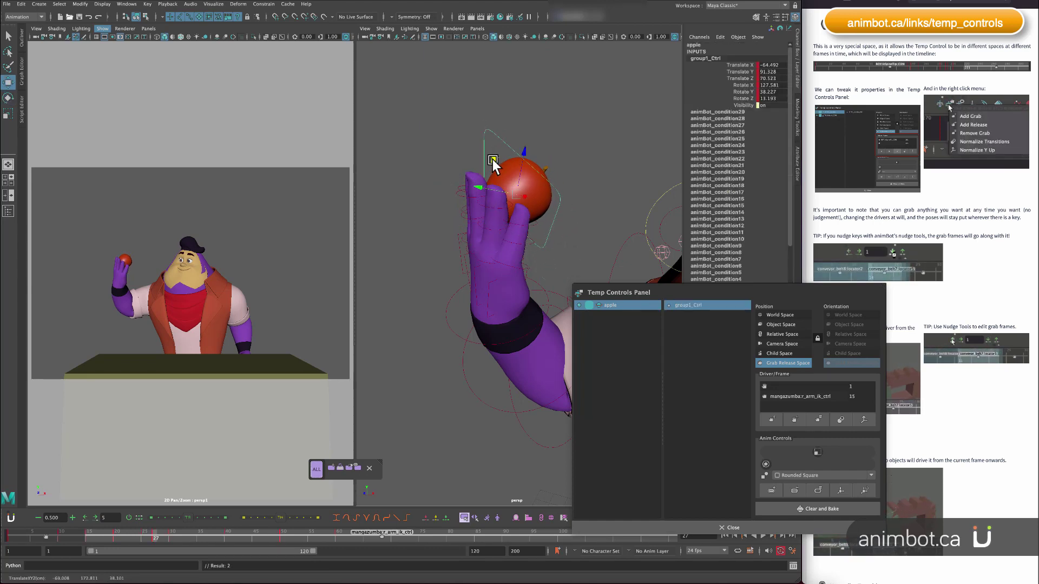
key("ctrl+z")
key("e")
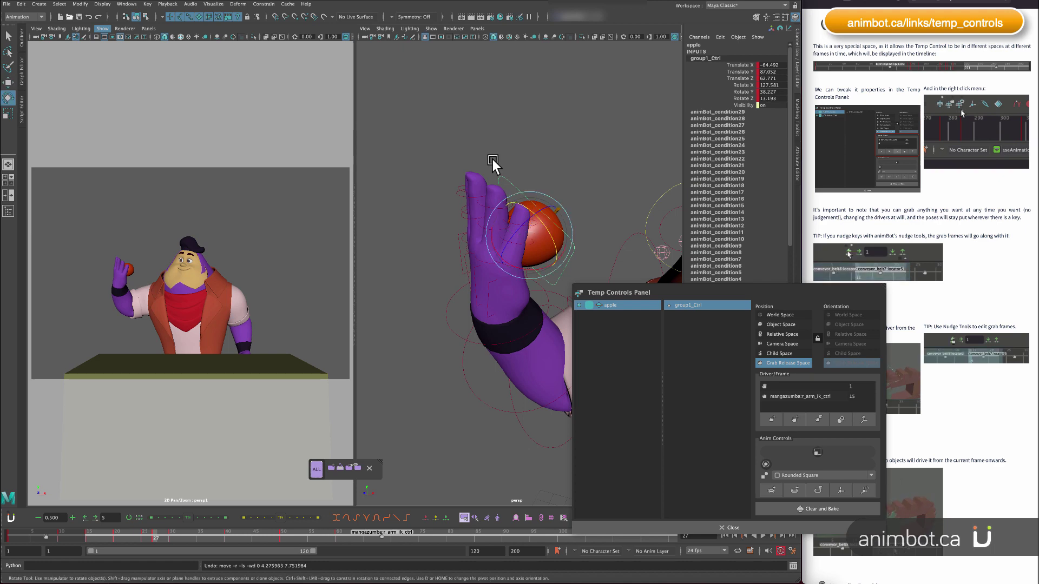
left_click_drag(568, 219, 517, 230)
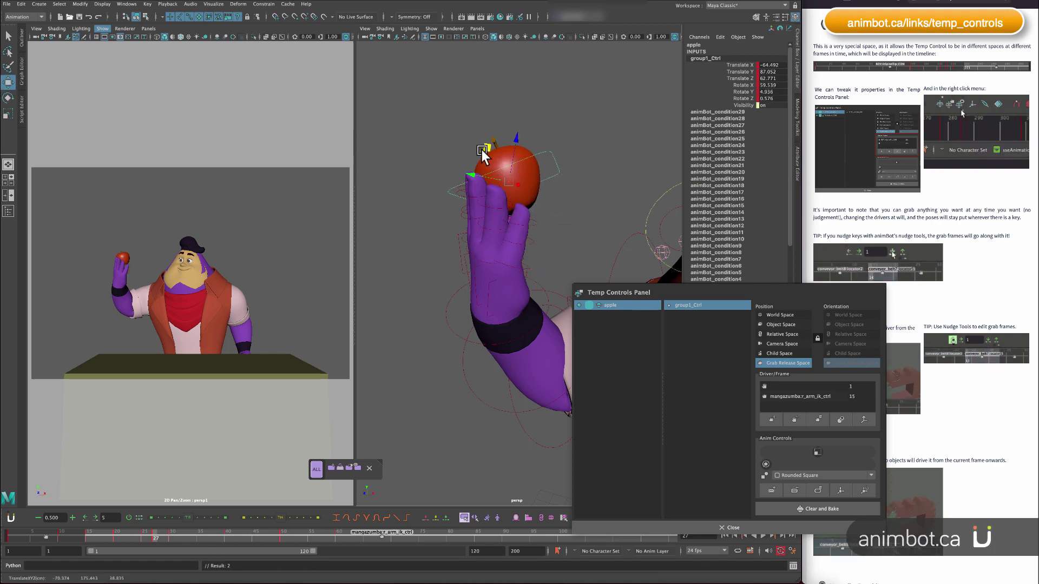
Adjust the right arm IK control's position and rotation at frame 27 to tilt the hand beneath the apple.
middle_click_drag(511, 87, 511, 226, "alt")
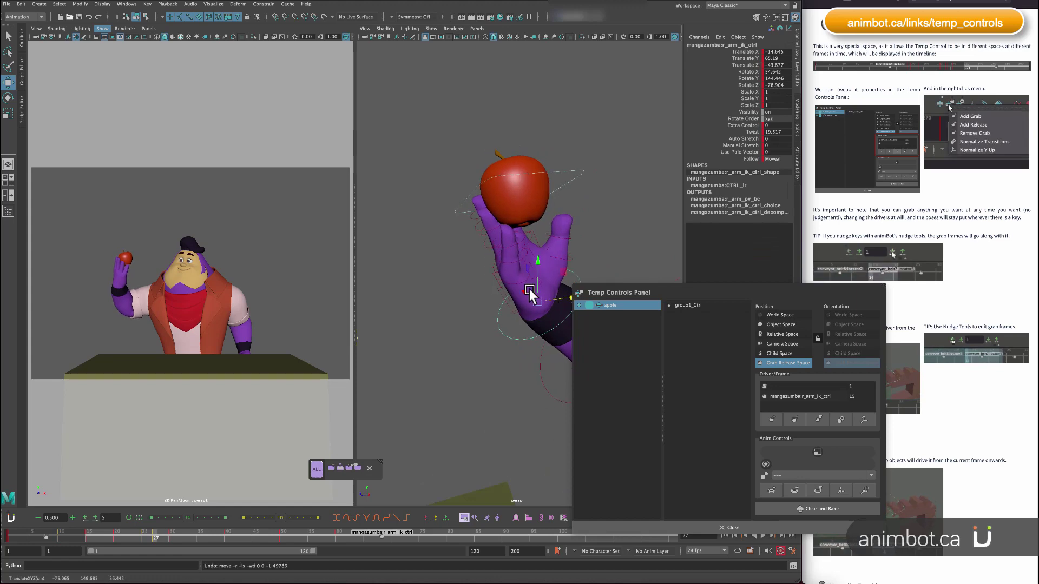
key("e")
mouse_move(528, 290)
left_mouse_down()
mouse_move(513, 305)
mouse_move(509, 291)
left_mouse_up()
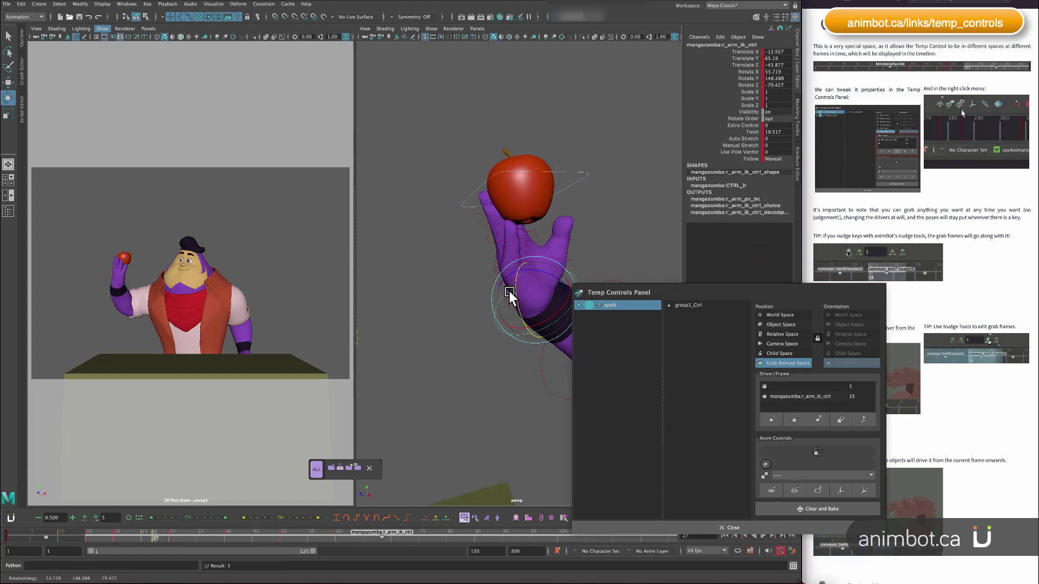
Reposition the apple's temp control at the fingertips at frame 27, and raise the right arm IK control further.
left_click(595, 188)
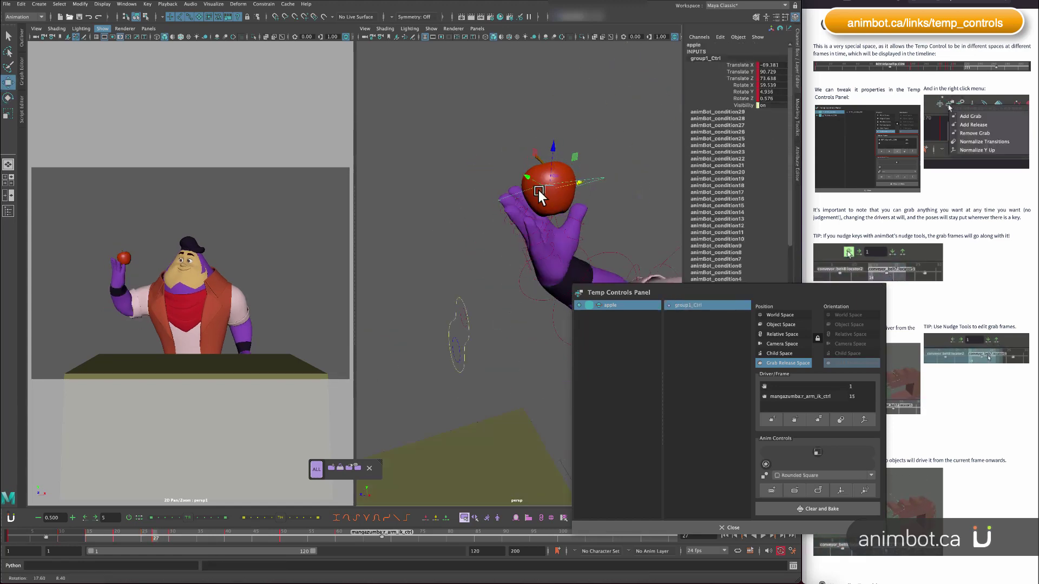
left_click_drag(514, 220, 576, 222, "alt")
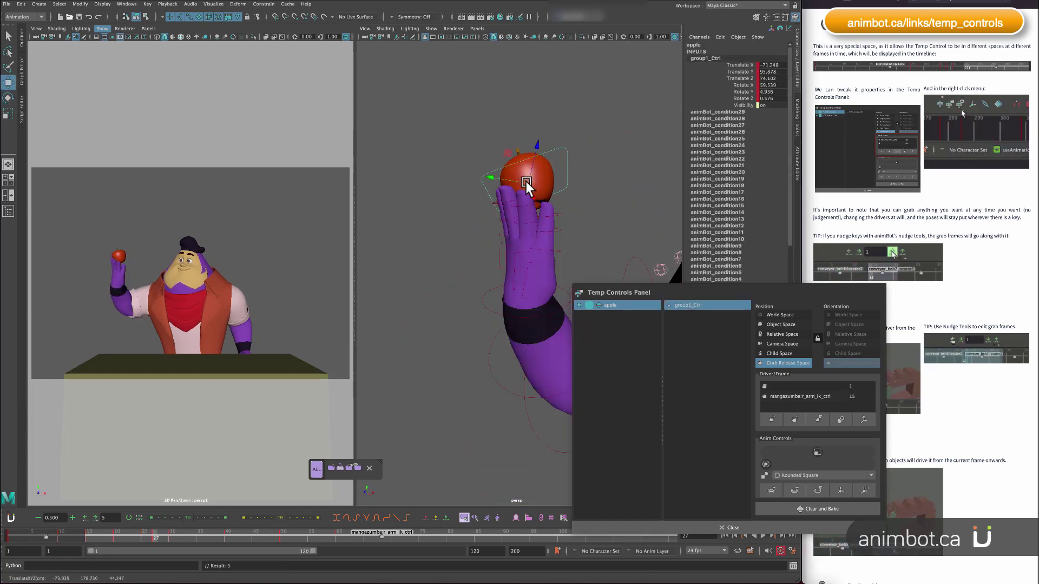
key("comma")
key("period")
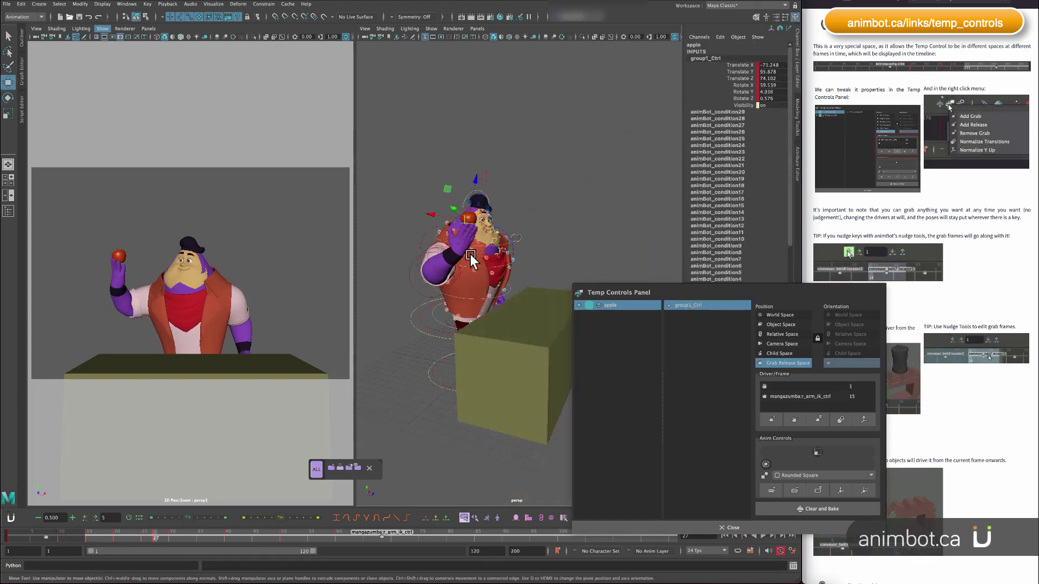
key("comma")
key("period")
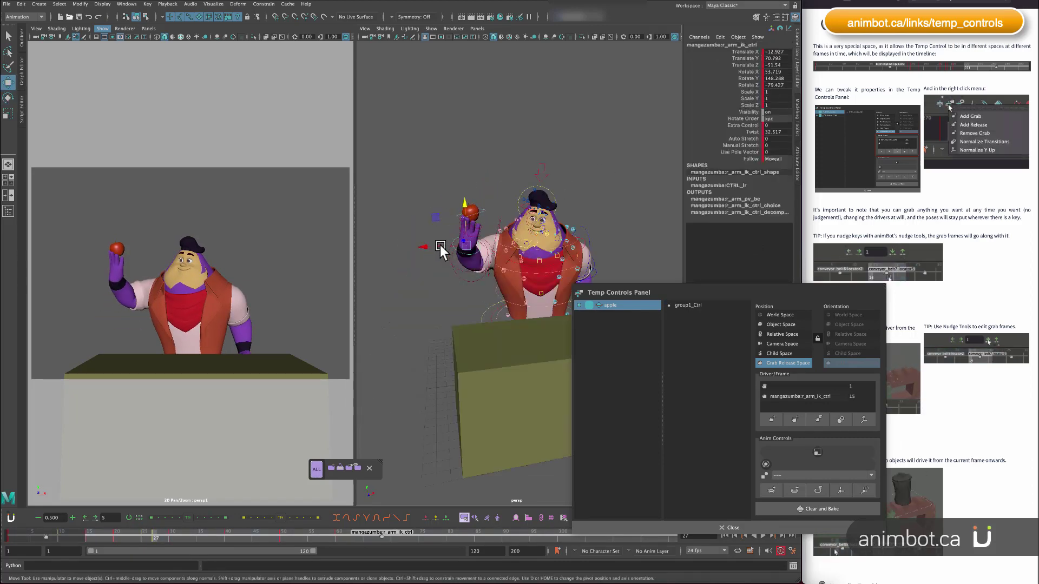
Select the eyes control and compare the toss poses at frames 25, 27 and 30.
left_click(516, 210)
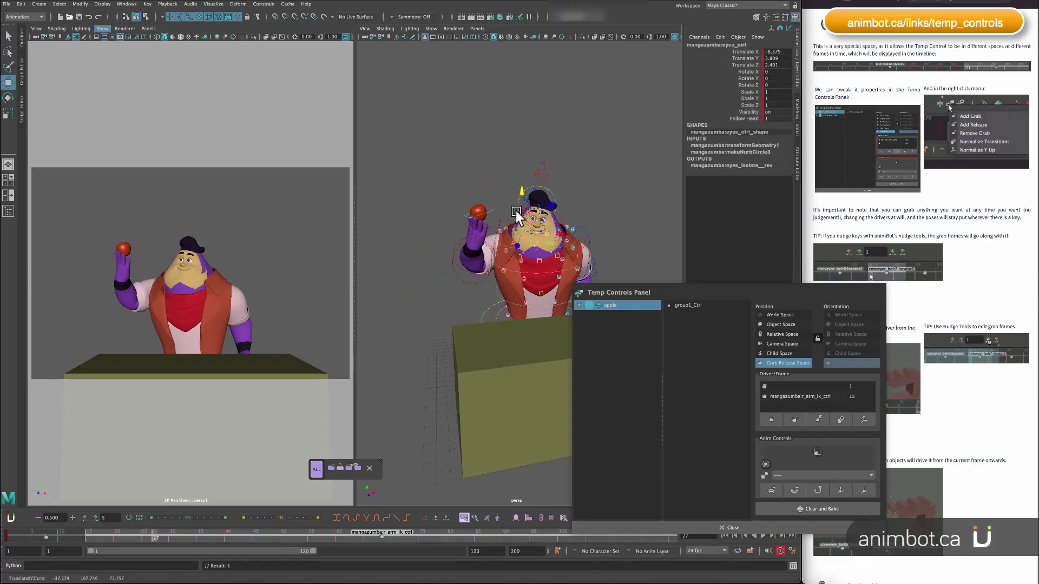
key("comma")
key("period")
key("comma")
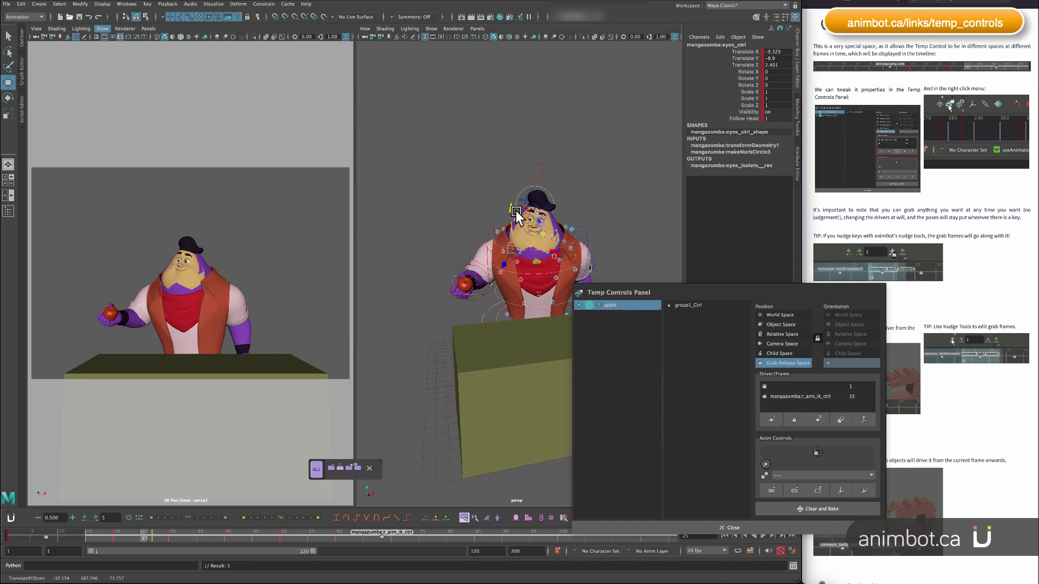
key("period")
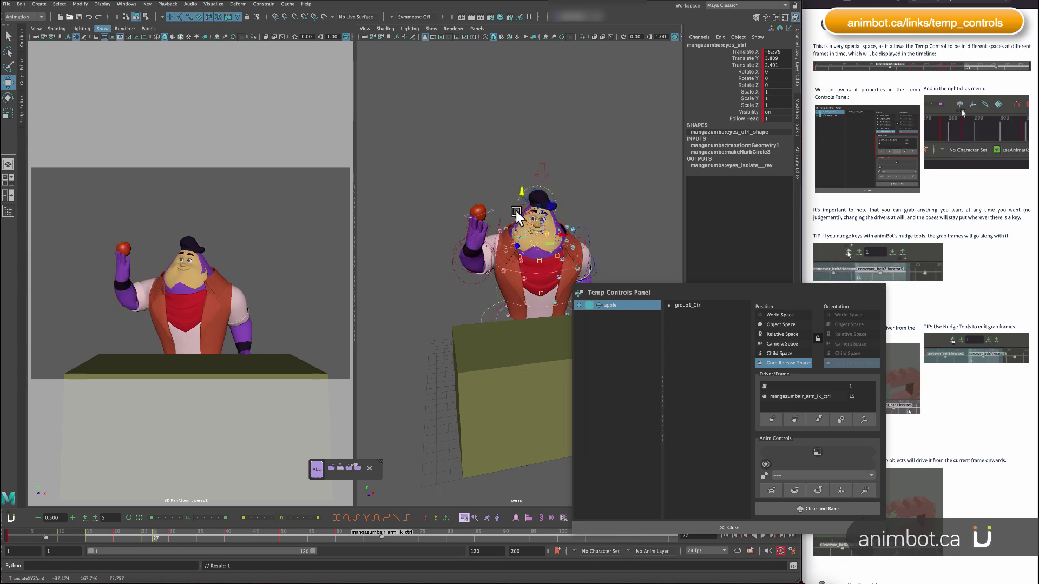
key("period")
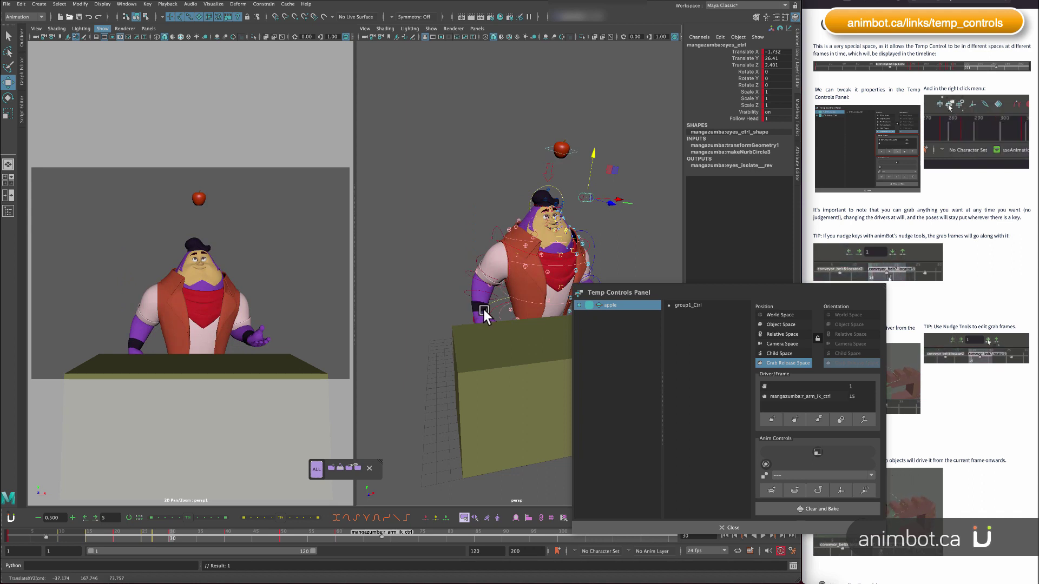
Try moving the right arm IK control at frame 30 to test whether the apple still follows the hand.
left_click(485, 310)
left_click_drag(486, 310, 474, 299)
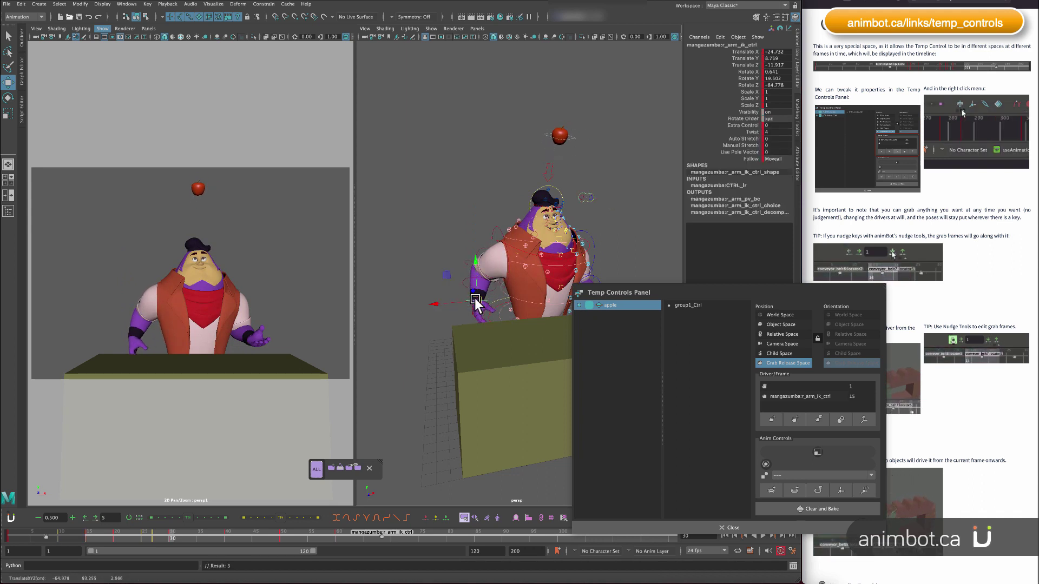
key("super+z")
Add a release at frame 27 so the right arm IK control stops driving the apple.
key("comma")
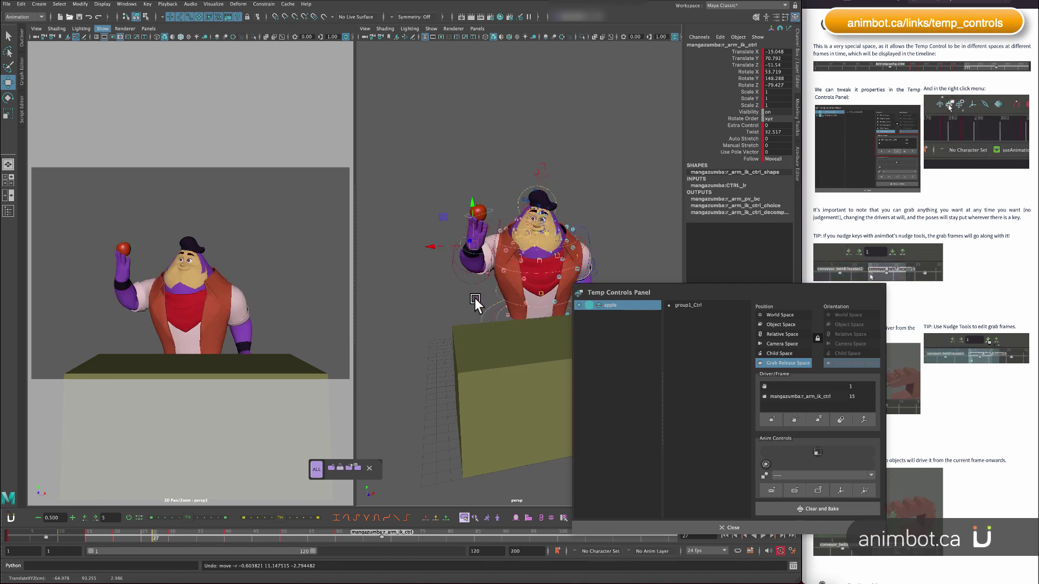
left_click(795, 421)
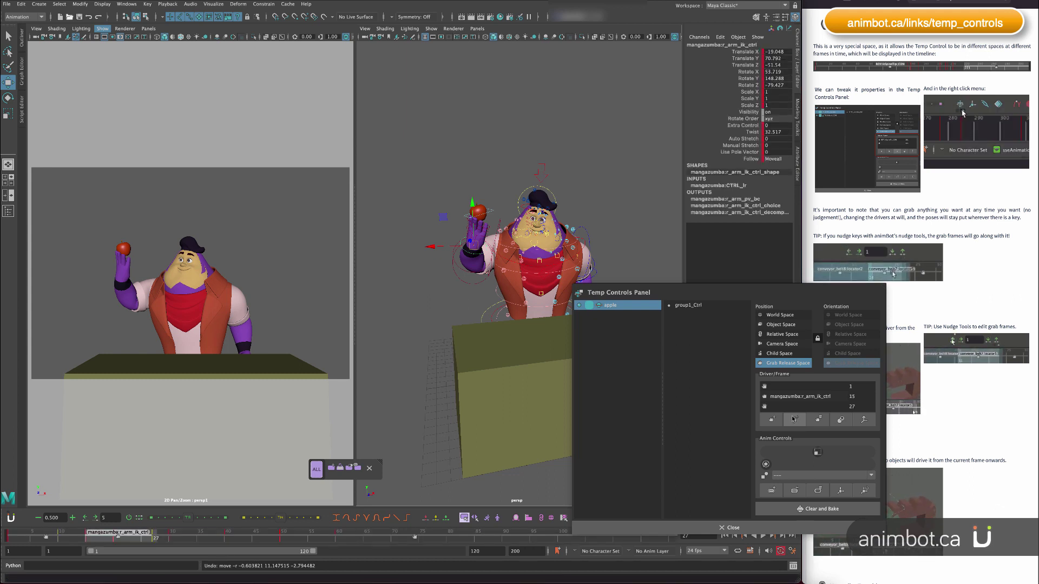
Step through the poses around the grab range and up to frame 30 to check the apple's release.
key("comma")
key("comma")
key("comma")
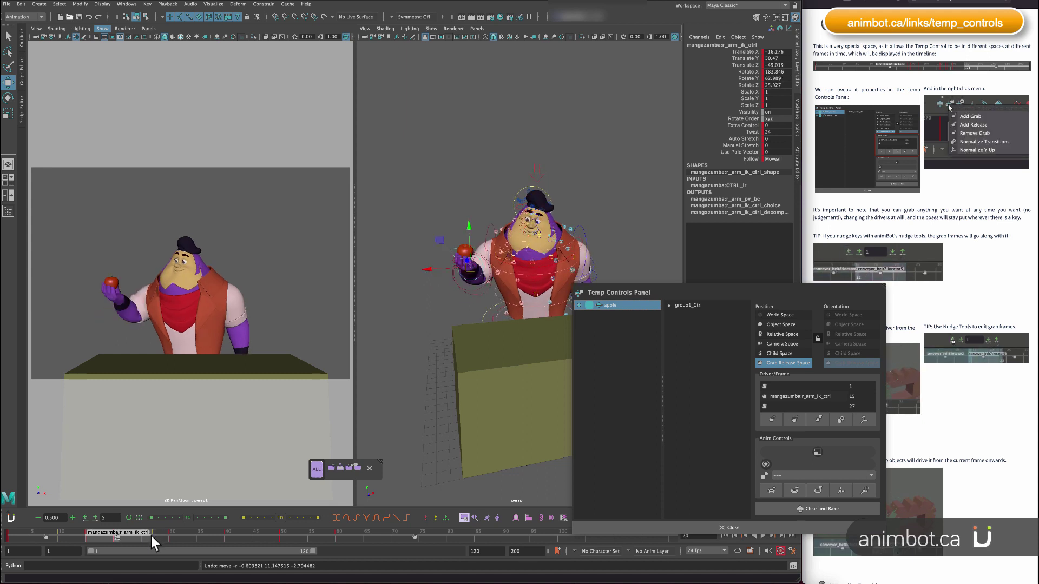
key("comma")
key("period")
key("period")
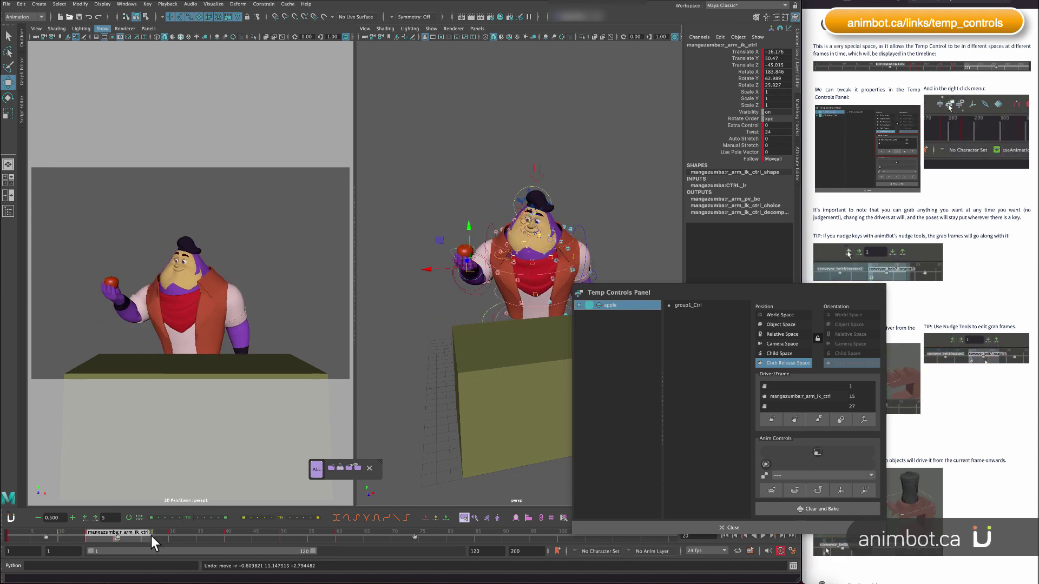
key("comma")
left_click_drag(89, 539, 171, 539)
key("comma")
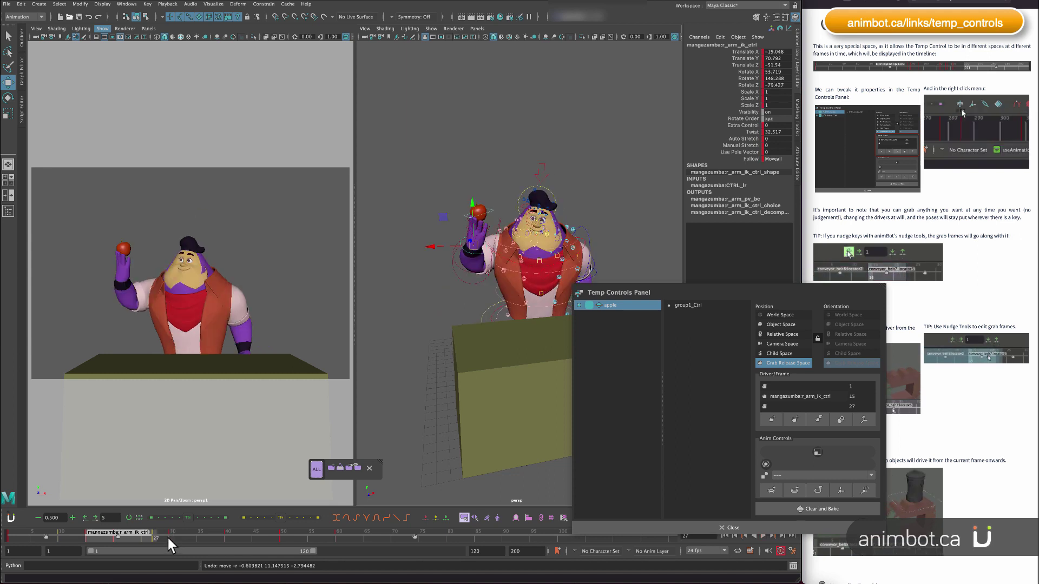
key("period")
key("comma")
key("period")
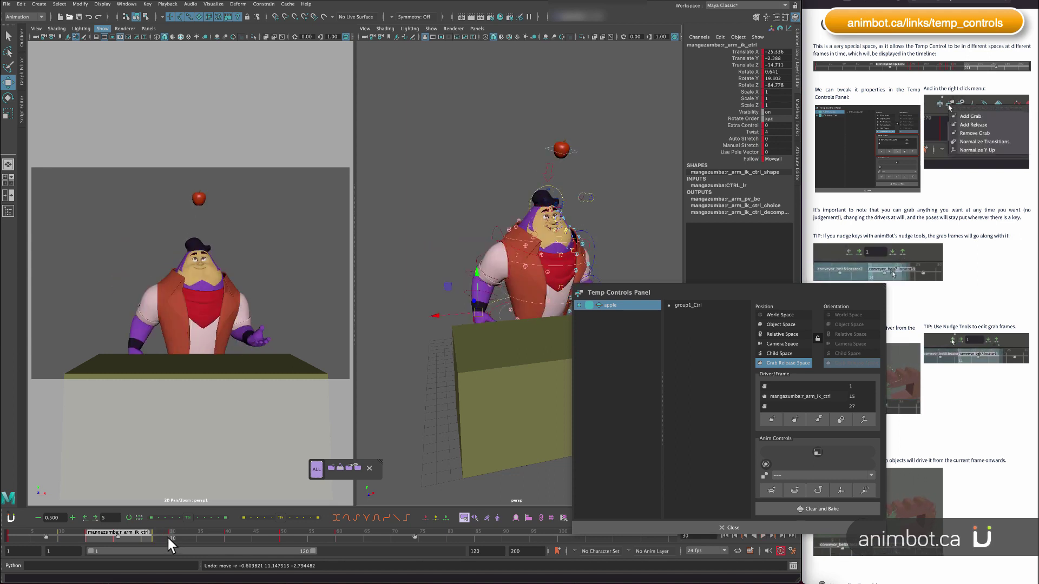
key("comma")
key("period")
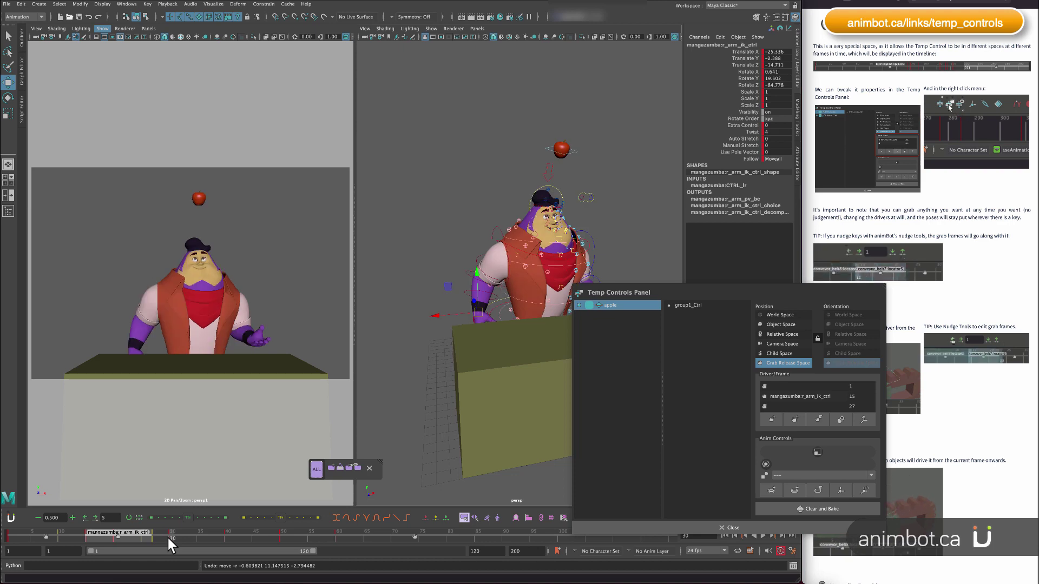
key("comma")
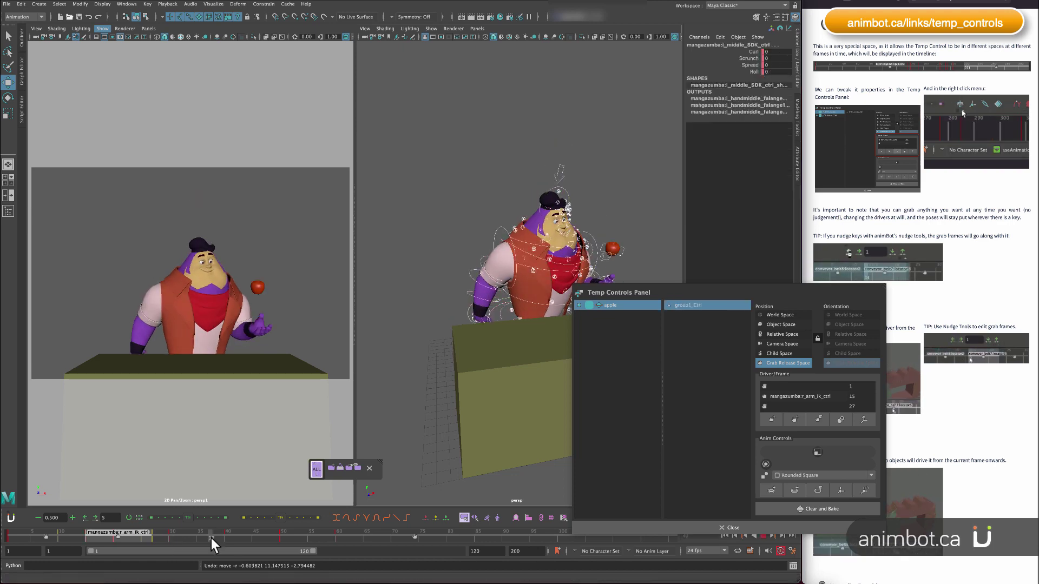
Move the Temp Controls Panel aside and key all the character controls and the apple at frame 35.
key("alt+period")
key("alt+comma")
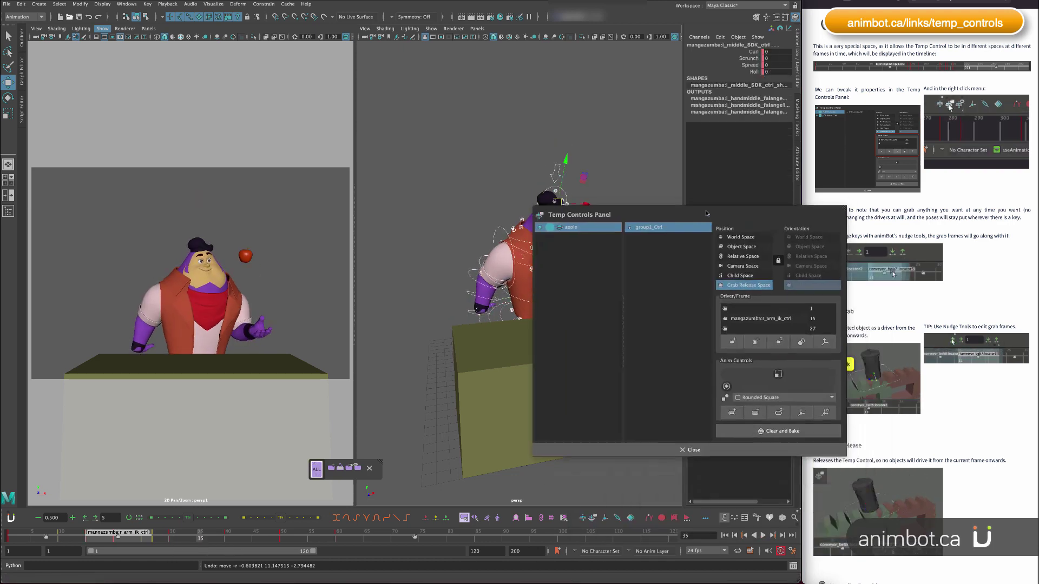
key("ctrl+z")
key("ctrl+z")
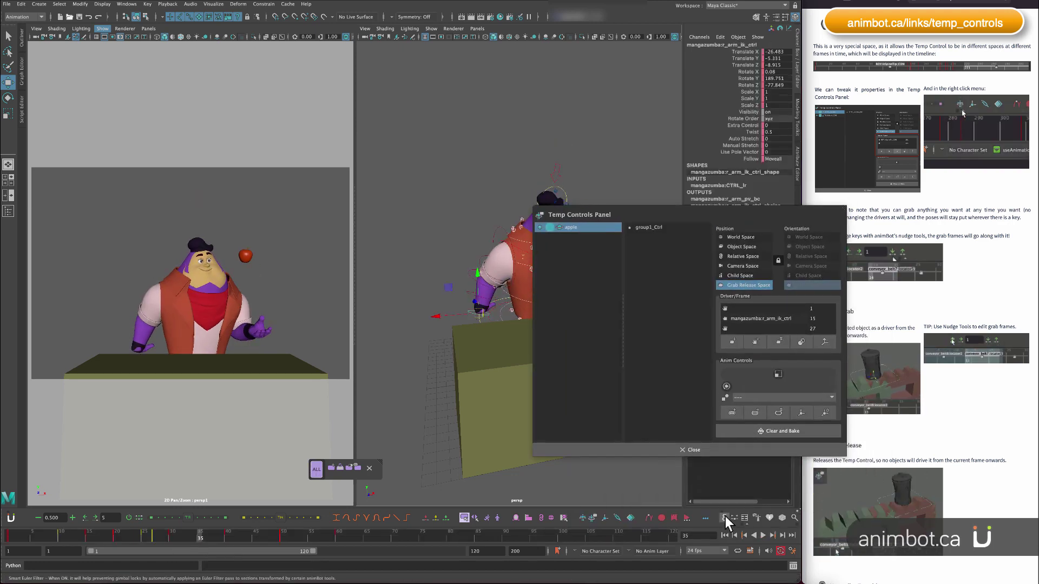
left_click_drag(658, 213, 740, 246)
left_click_drag(184, 537, 200, 537)
left_click(316, 470)
middle_click_drag(467, 307, 369, 299, "alt")
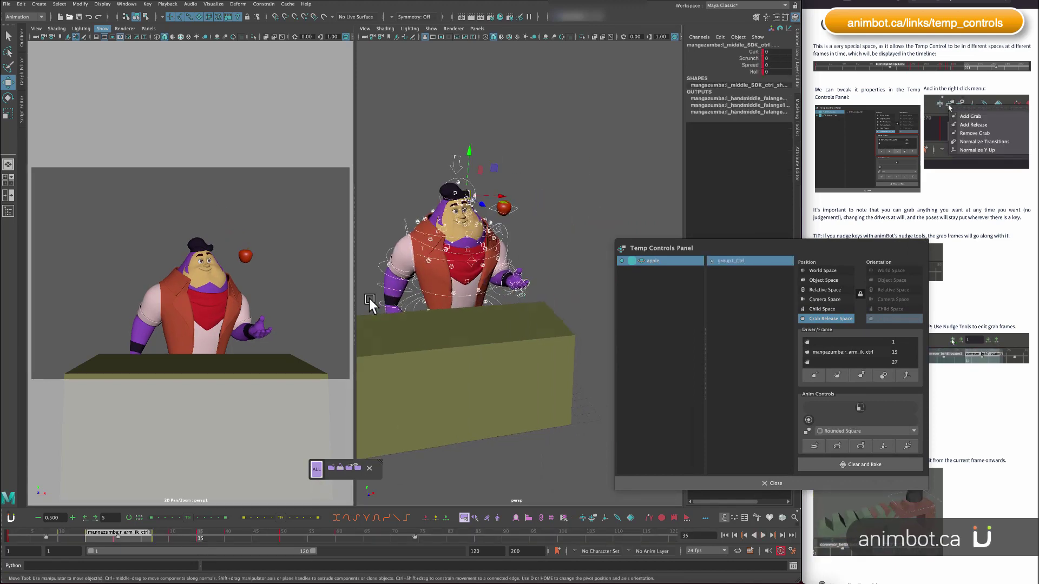
Try lowering the right arm IK control to test whether the released apple still follows the hand.
left_click(385, 304)
left_click(515, 290)
left_click(385, 304)
left_click(117, 537)
left_click_drag(376, 269, 376, 274)
key("ctrl+z")
left_click(200, 537)
left_click(200, 537)
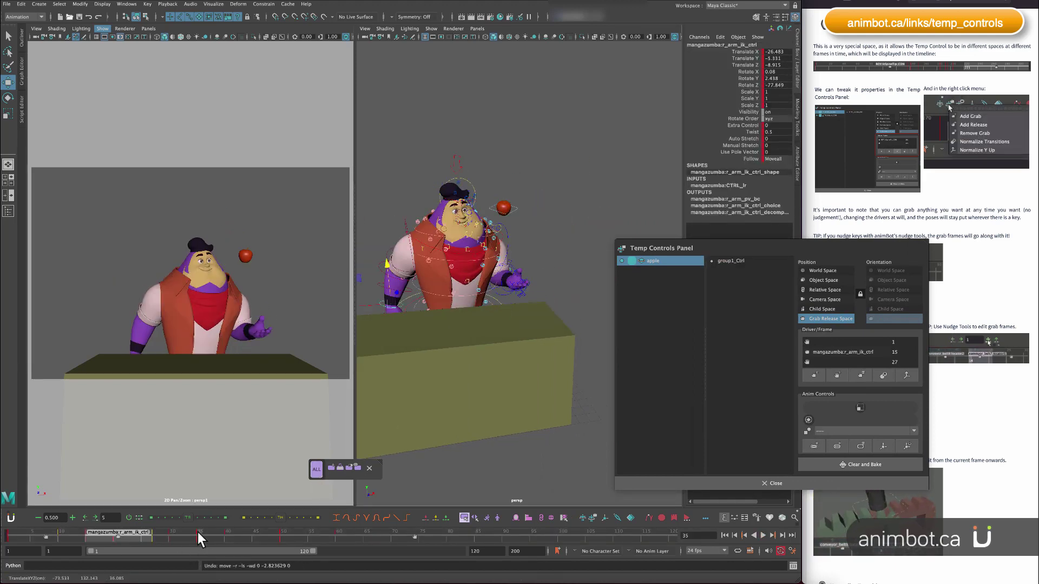
left_click(517, 255)
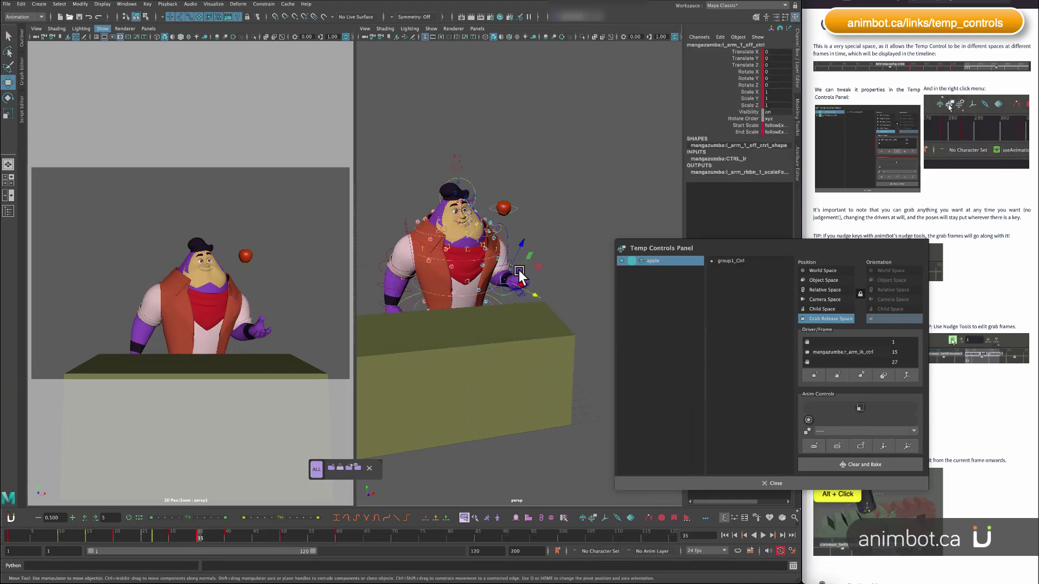
left_click_drag(502, 241, 499, 221)
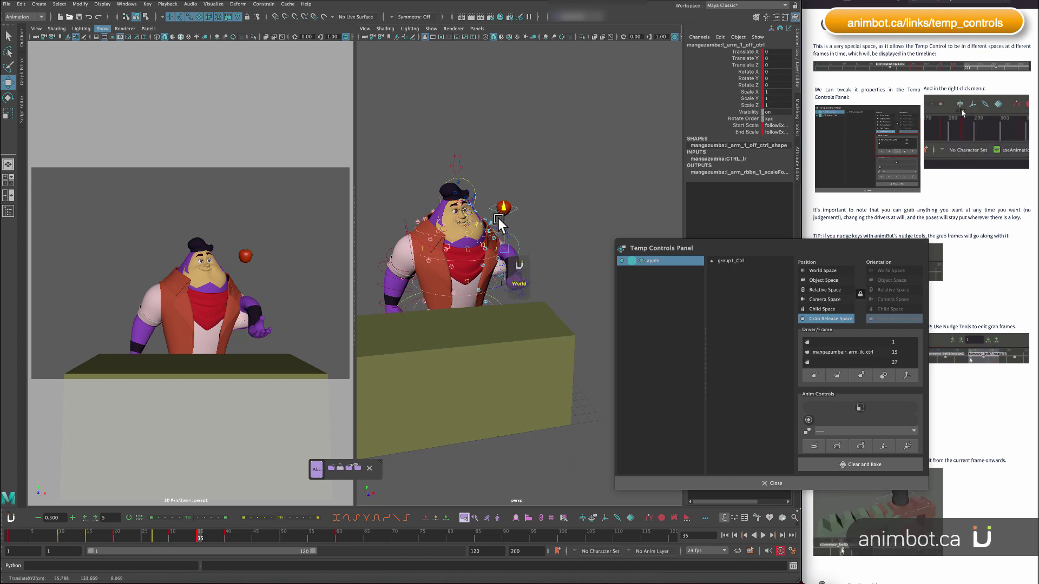
key("ctrl+z")
left_click(561, 258)
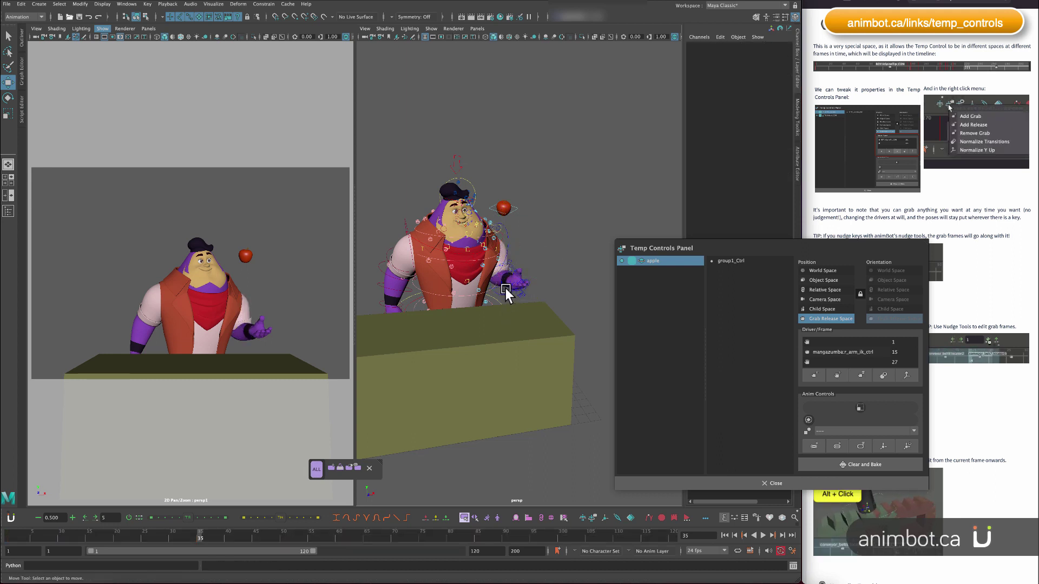
Raise the left arm IK control at frame 35 to a Translate Y of about 52.9 and rotate the hand for the catch.
left_click(505, 286)
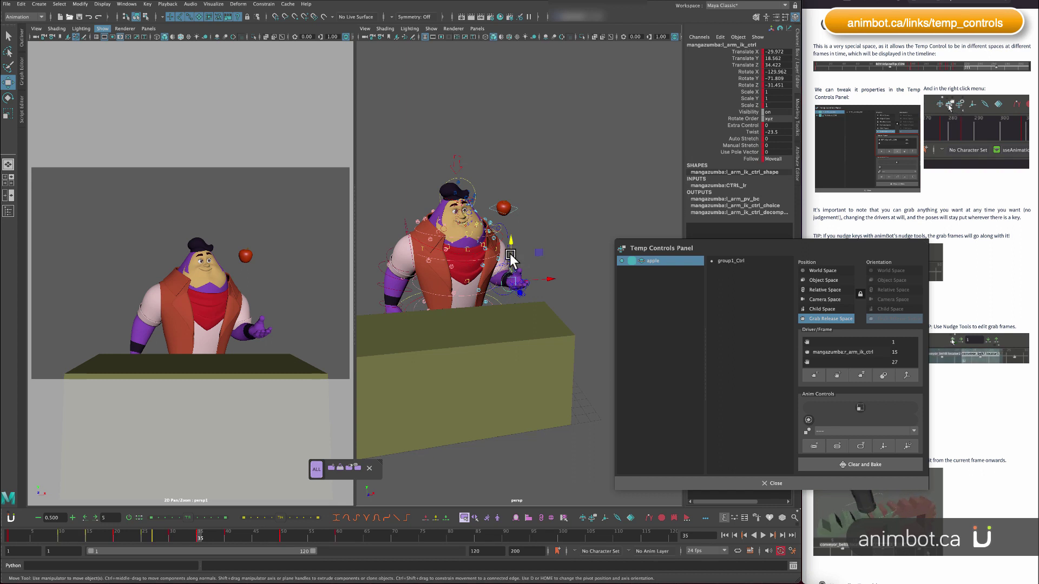
left_click_drag(511, 253, 512, 220)
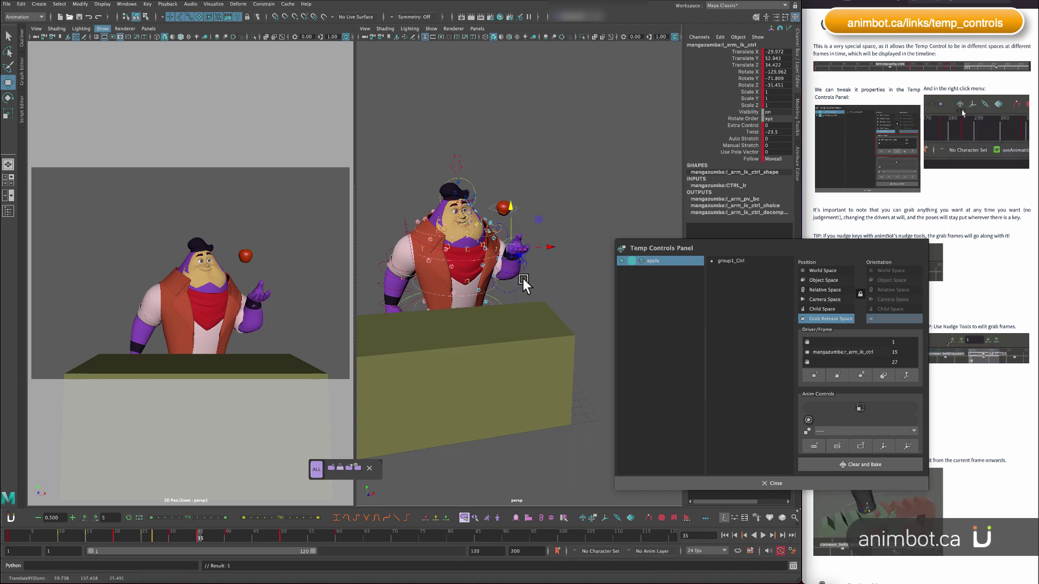
left_click_drag(523, 278, 562, 249, "alt")
left_click(534, 208)
left_click_drag(568, 207, 578, 210)
Place the apple in the raised left hand at frame 35 and aim the eyes control at it.
left_click_drag(563, 230, 547, 209, "alt")
key("[")
left_click(520, 232)
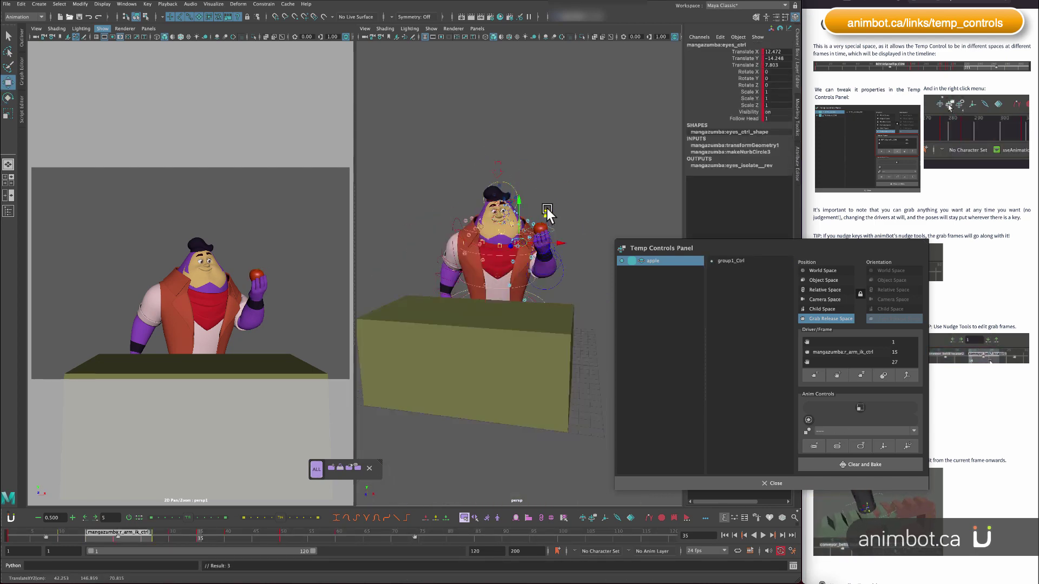
Flip between the poses at frames 30, 35 and 40 to check the left-hand catch.
key("comma")
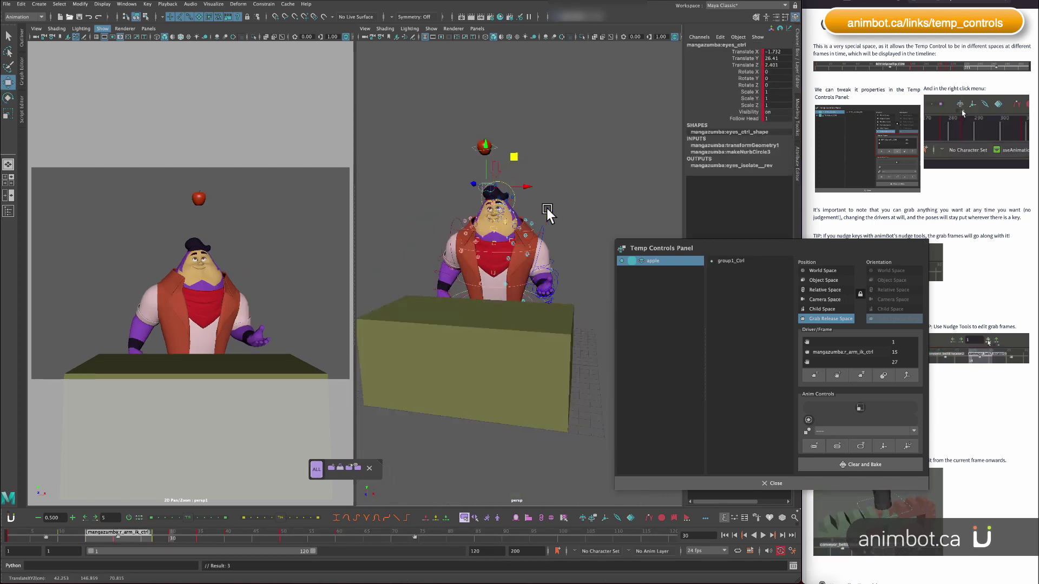
key("period")
key("comma")
key("period")
key("comma")
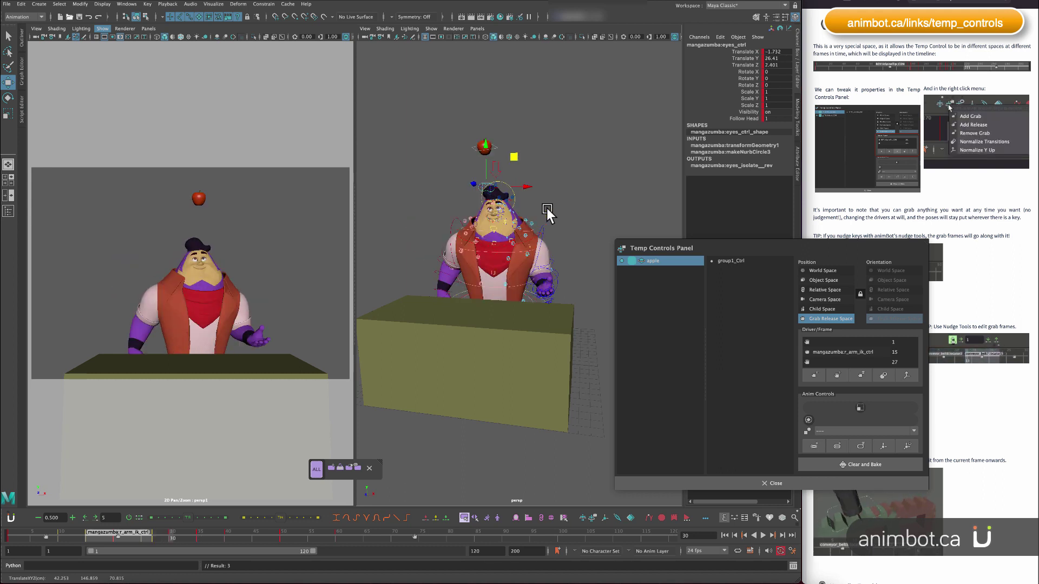
key("period")
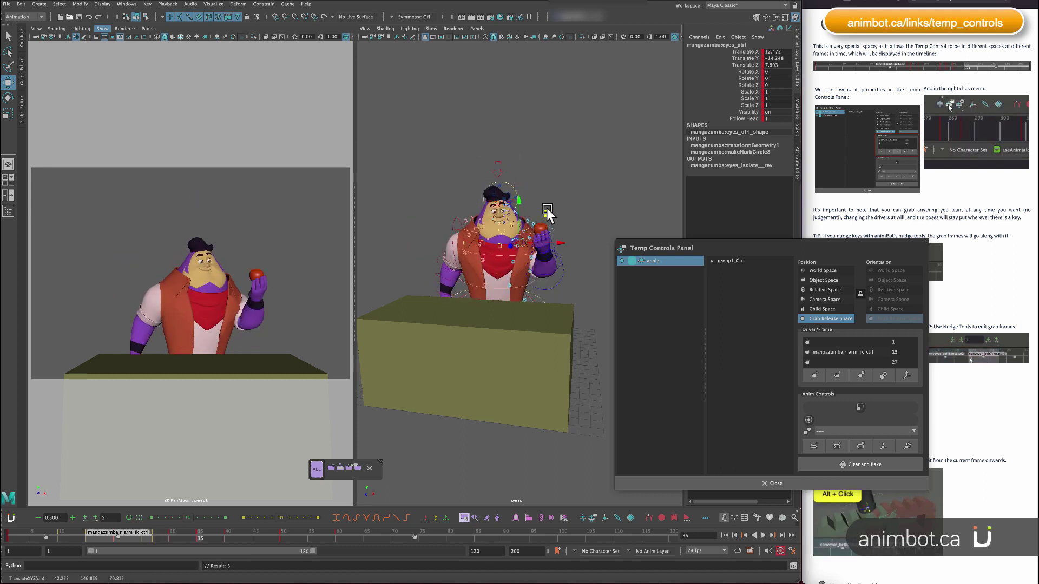
key("comma")
key("period")
key("period")
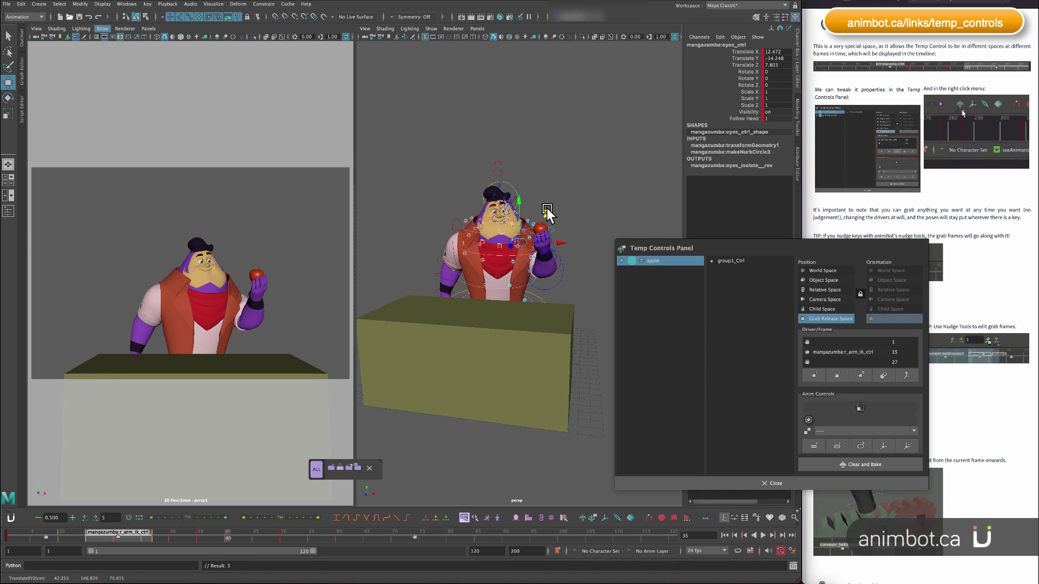
key("period")
key("comma")
key("period")
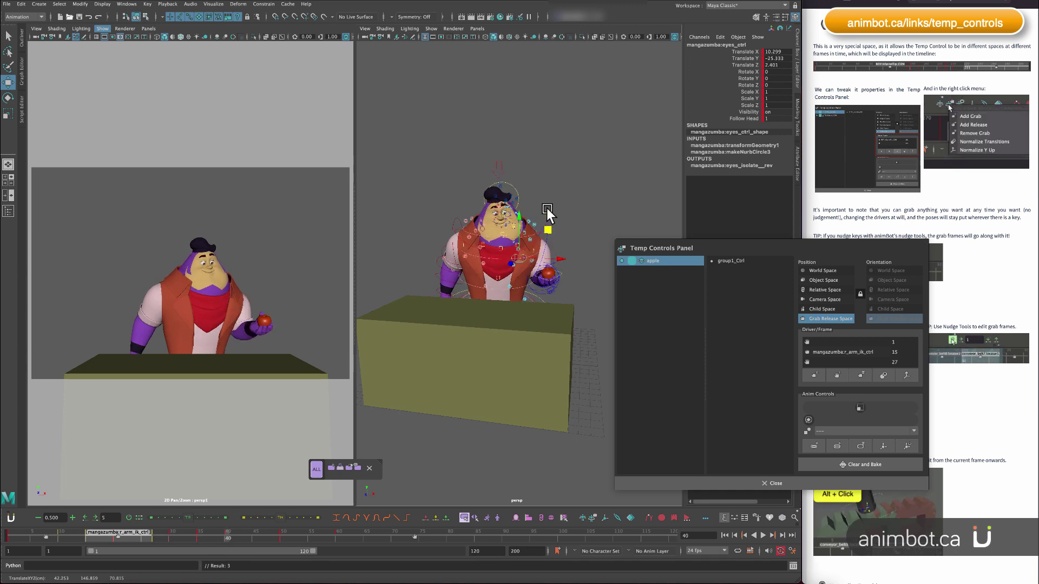
key("comma")
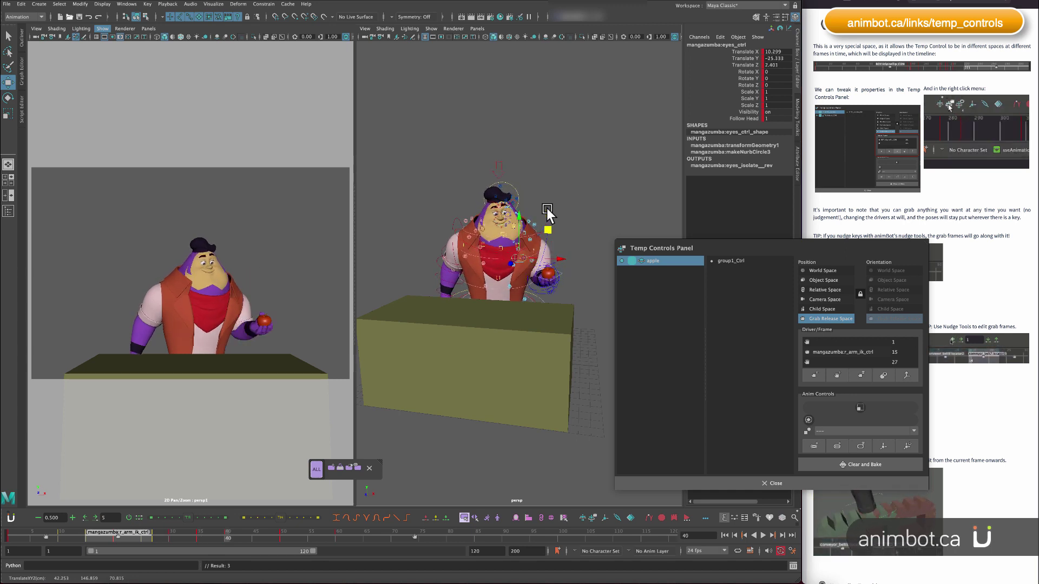
key("period")
key("comma")
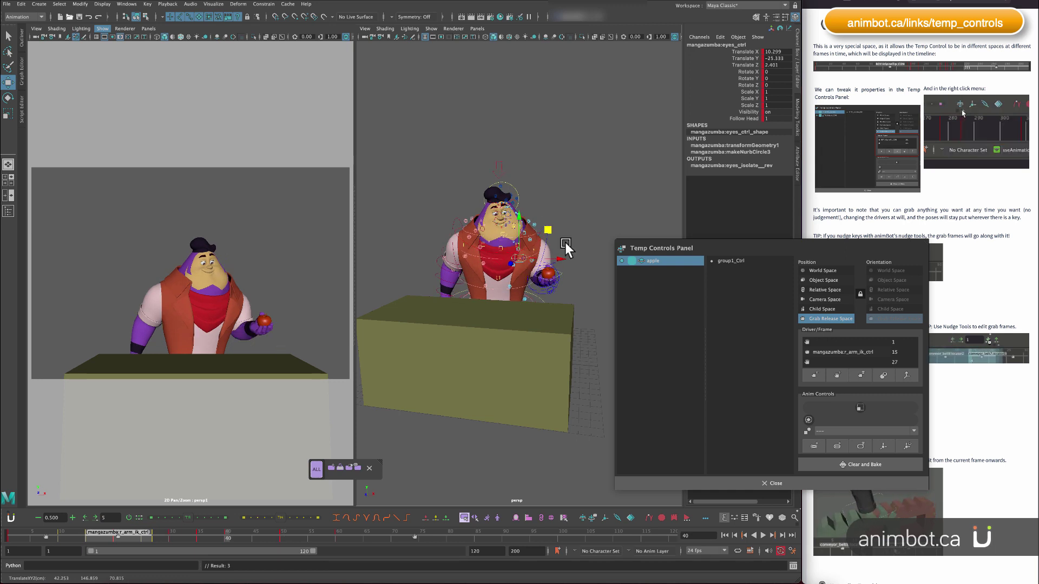
Scrub the apple between frames 35 and 37 to check how it moves relative to the left hand.
left_click(560, 271)
key("comma")
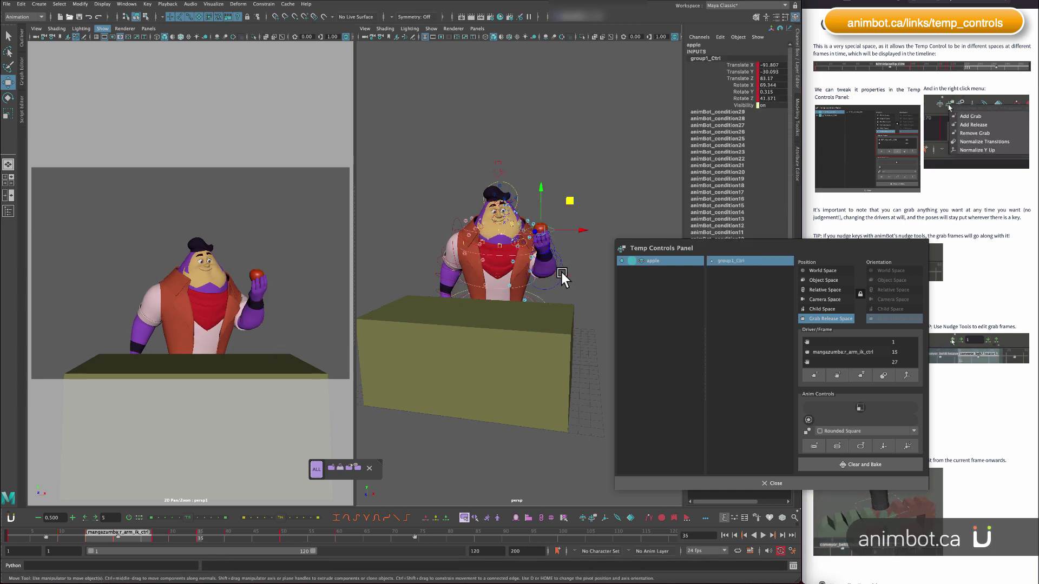
left_click_drag(202, 534, 210, 534)
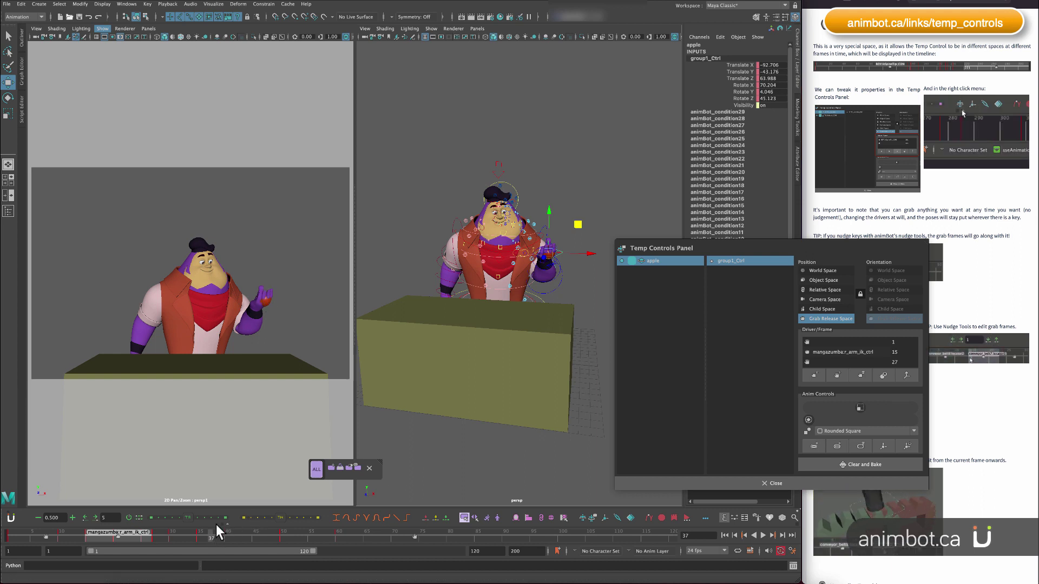
left_click_drag(207, 537, 199, 537)
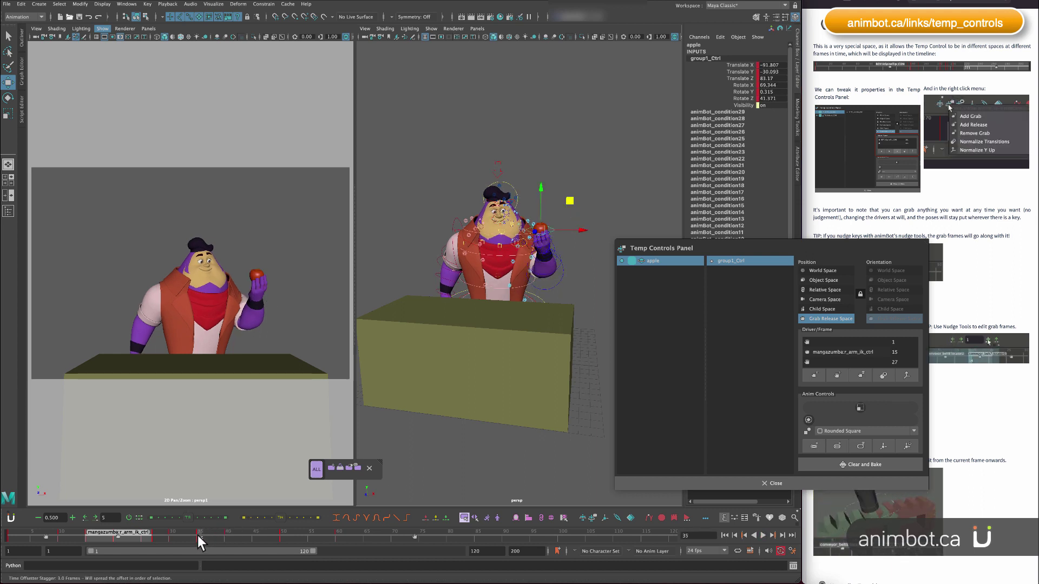
Add a grab for the apple at frame 35 with the left arm IK control as its driver.
left_click(554, 244)
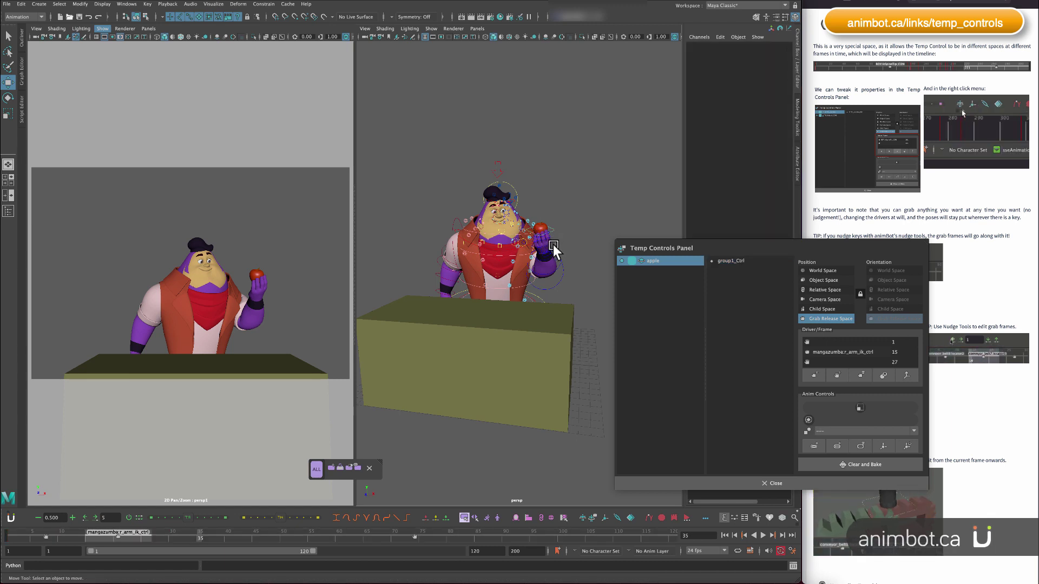
left_click(553, 244)
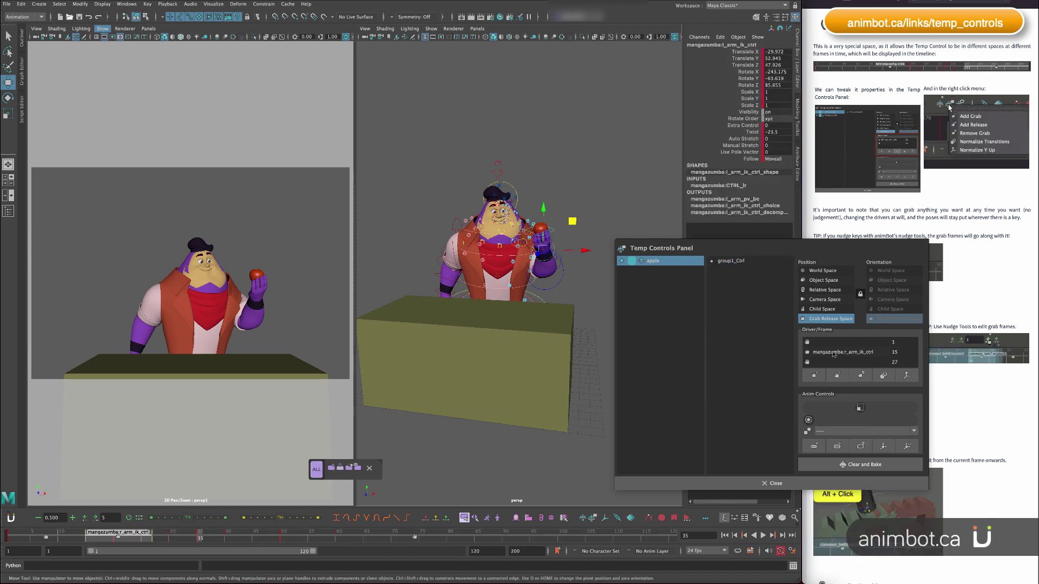
left_click(815, 376)
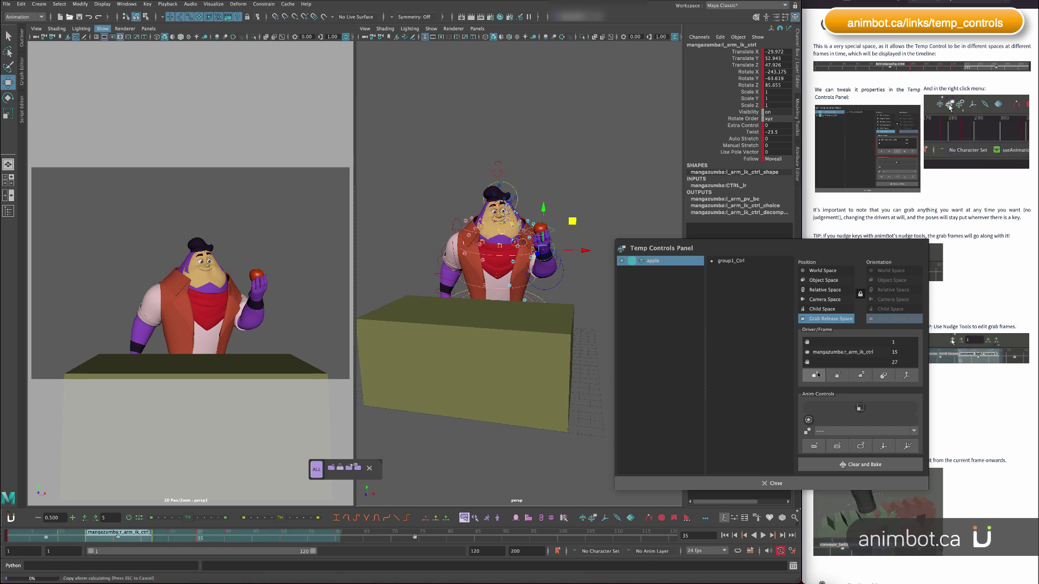
left_click_drag(846, 249, 737, 253)
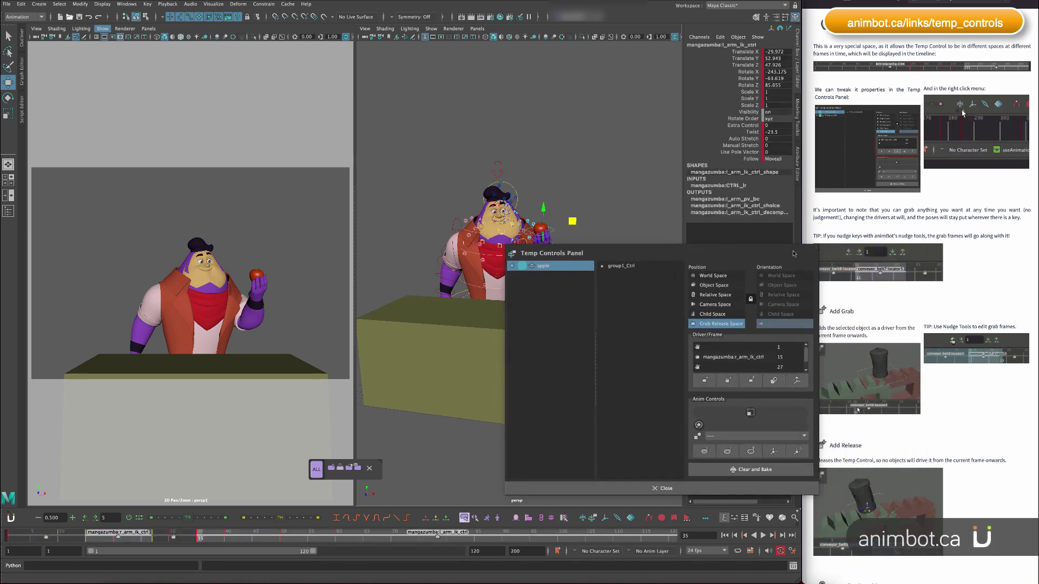
left_click_drag(803, 247, 798, 161)
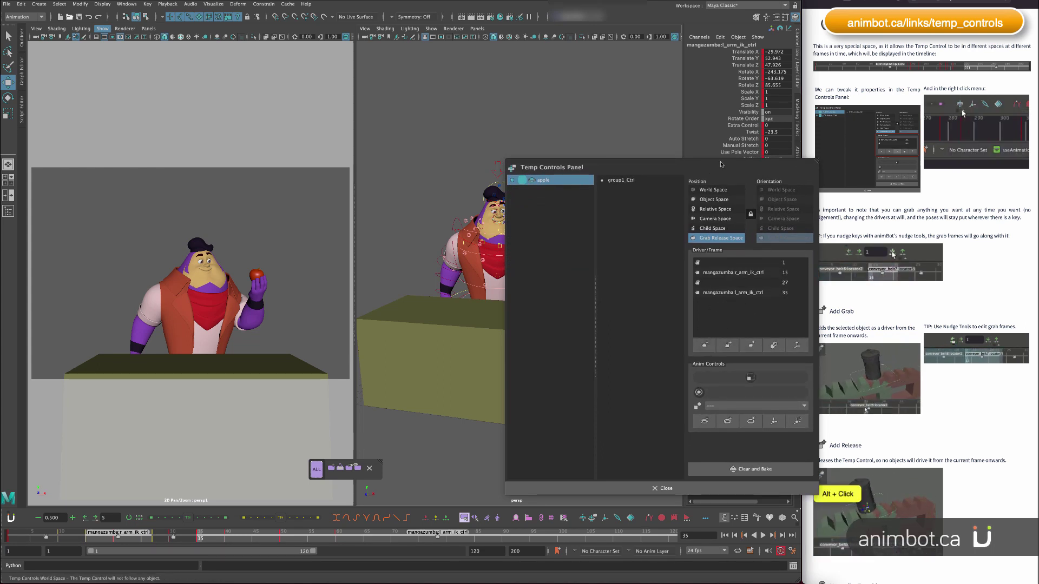
left_click_drag(724, 164, 729, 176)
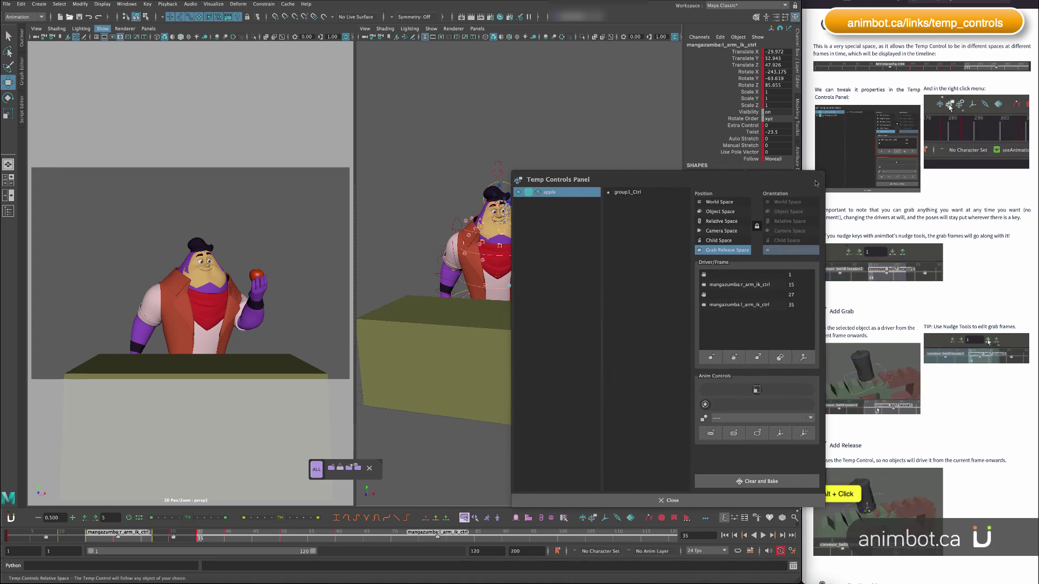
Remove the left arm IK control's grab at frame 35 and close the Temp Controls Panel.
left_click(739, 305)
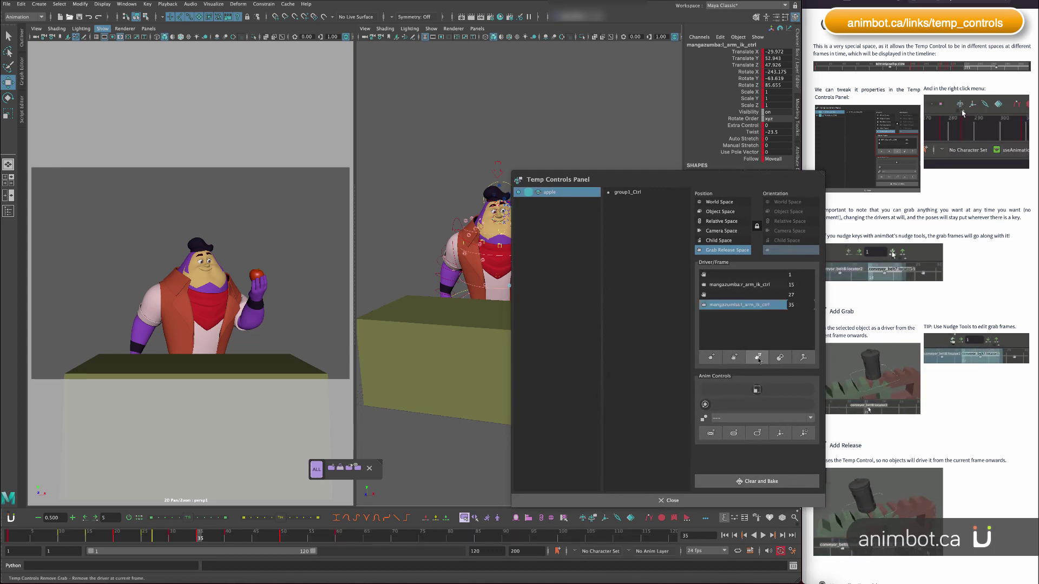
left_click(758, 358)
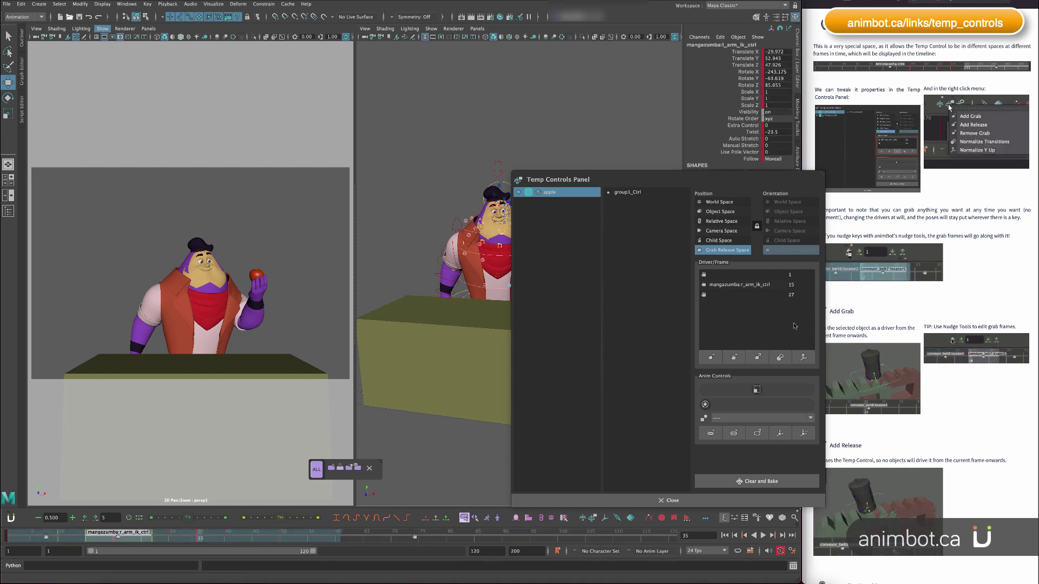
left_click(670, 501)
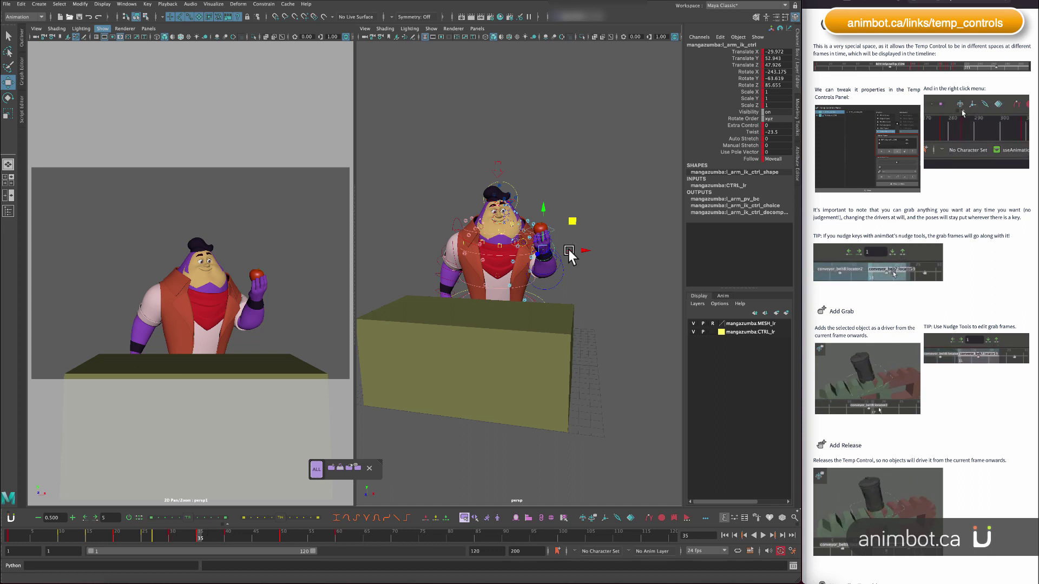
Select the left arm IK control and add it as the apple's grab driver from frame 35.
right_click_drag(547, 230, 570, 220, "alt")
middle_click_drag(570, 221, 564, 231, "alt")
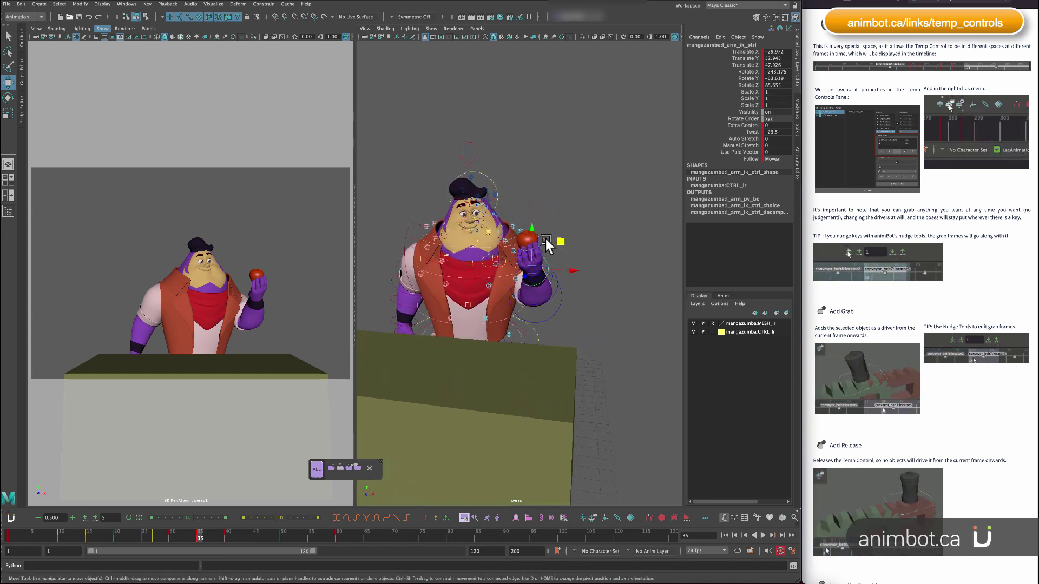
left_click(546, 242)
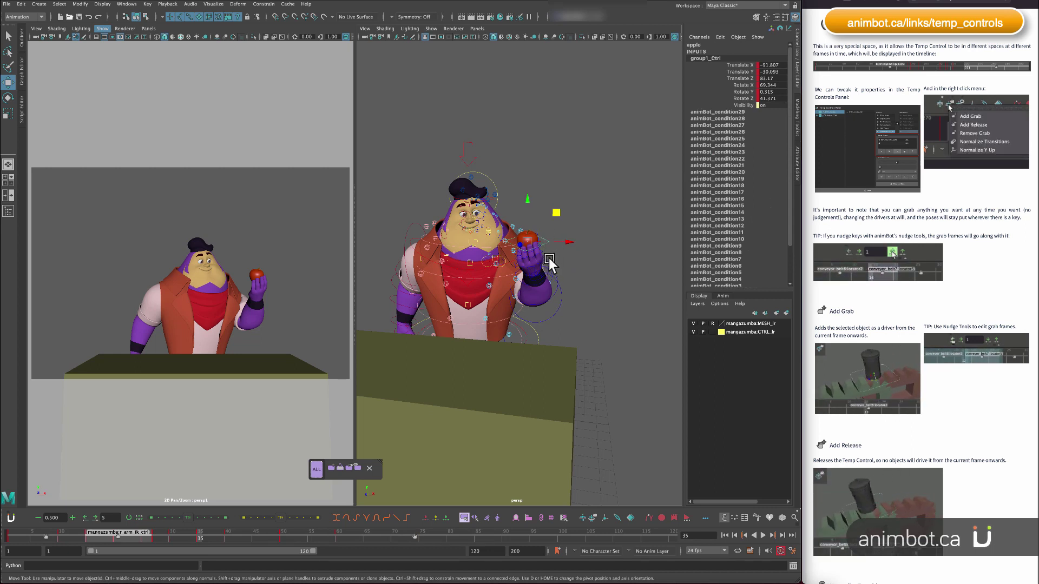
left_click(550, 257)
left_click_drag(553, 262, 580, 251, "alt")
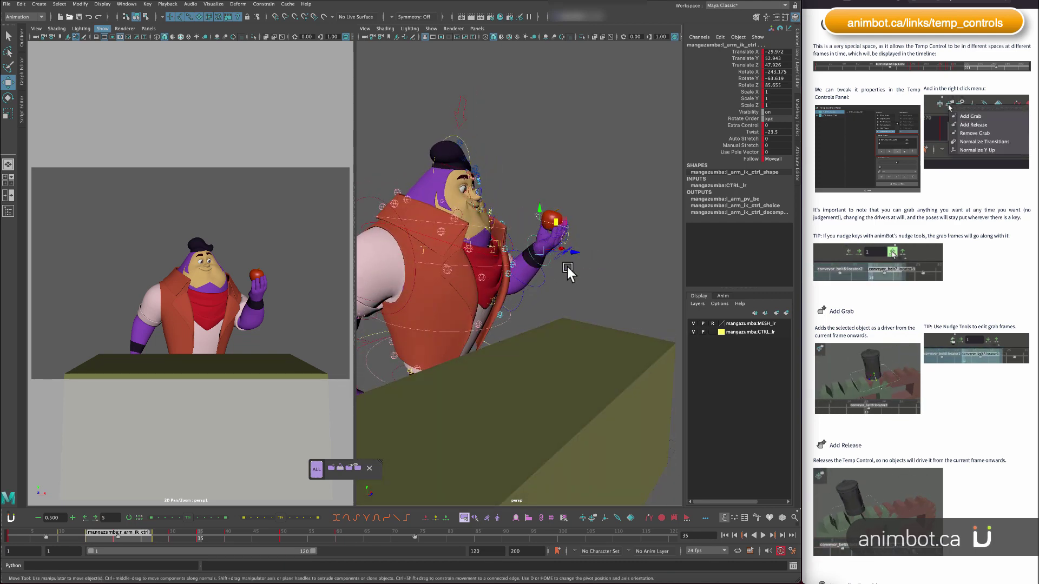
left_click(593, 518)
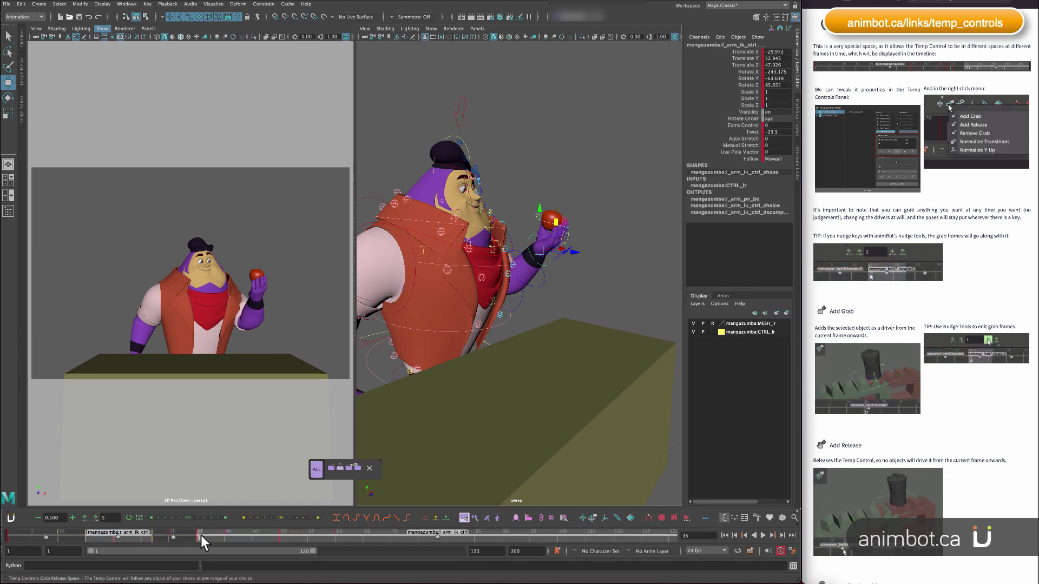
Step through the neighbouring keys and scrub past frame 40 to check the apple's left-hand catch.
mouse_move(201, 535)
left_mouse_down()
mouse_move(223, 544)
mouse_move(198, 538)
left_mouse_up()
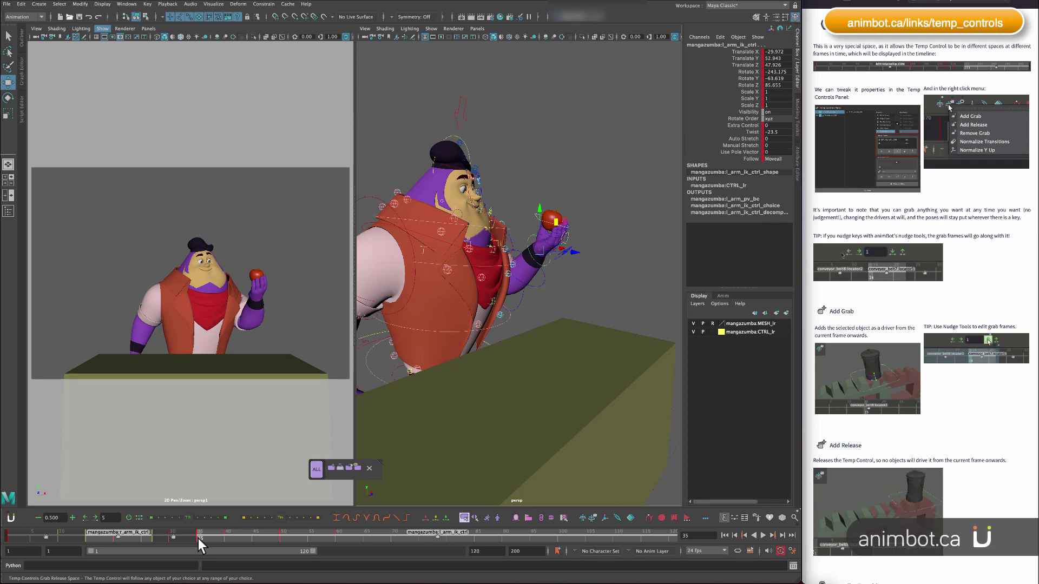
key("comma")
key("comma")
key("comma")
key("comma")
key("period")
key("period")
key("period")
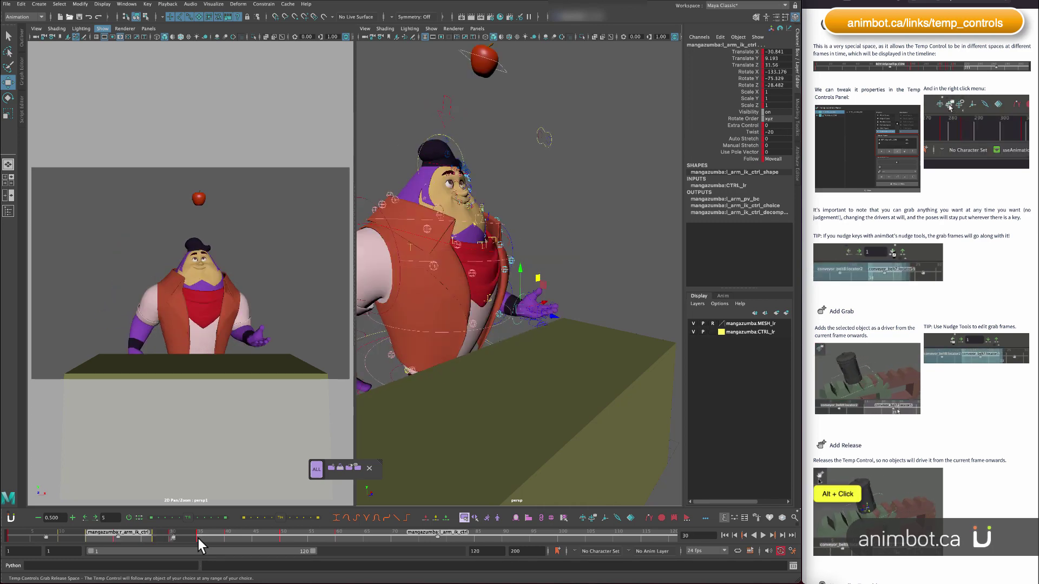
left_click_drag(198, 538, 225, 535)
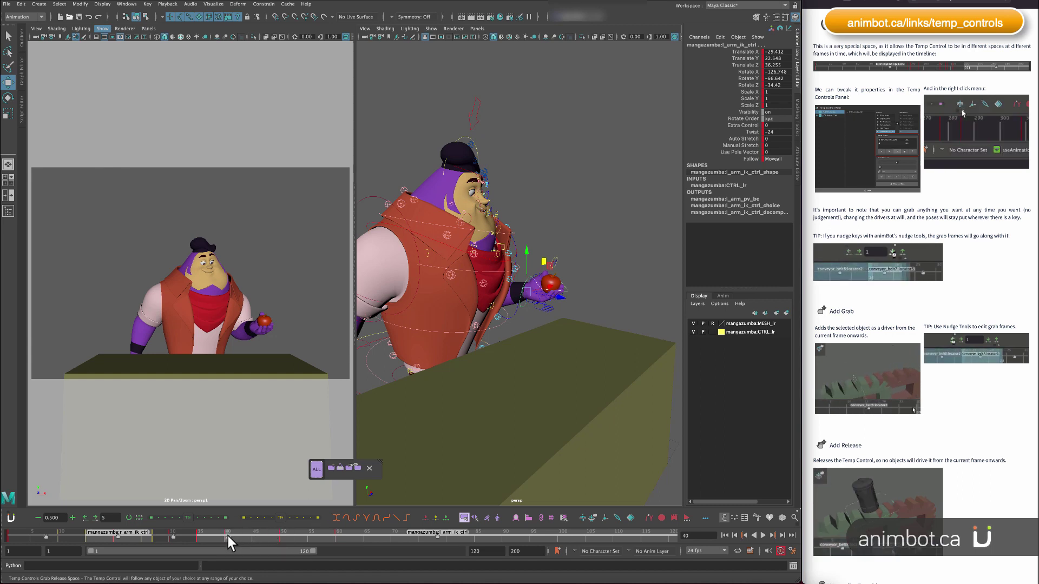
left_click_drag(285, 536, 226, 539)
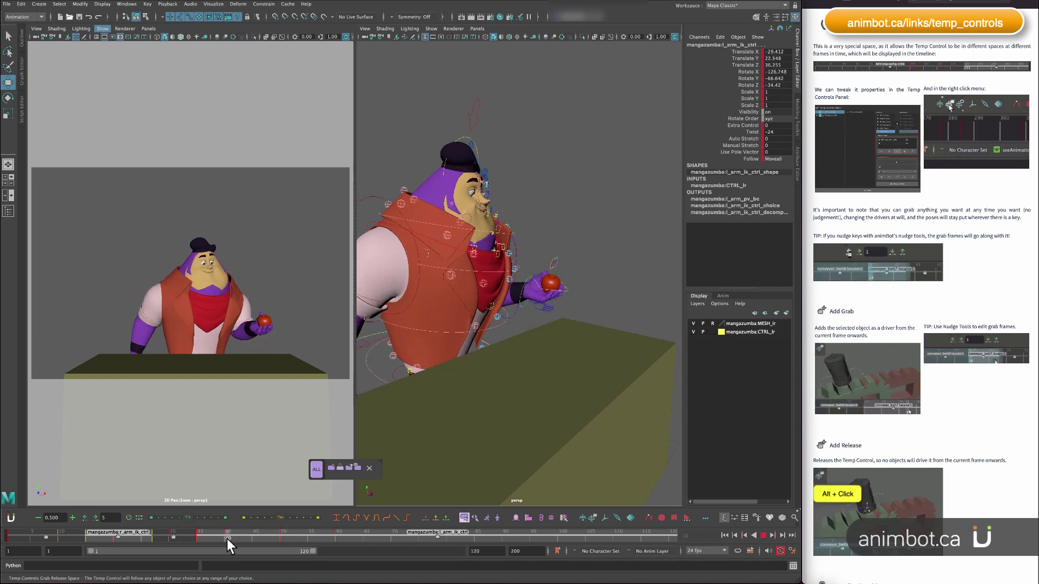
Match the apple's key at frame 40 to its following key with Blend to Neighbors and play back the result.
left_click(589, 264)
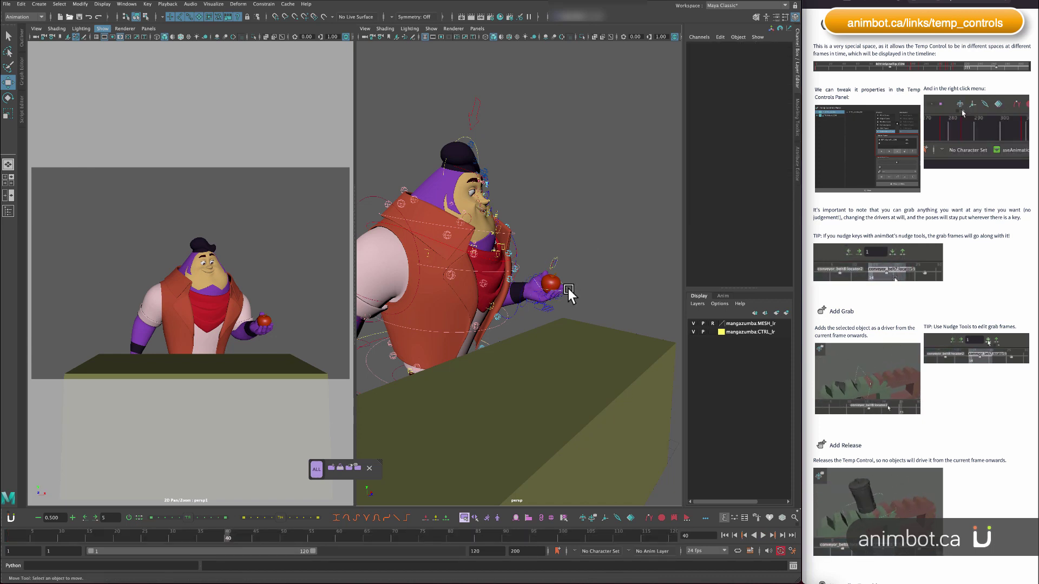
left_click(566, 290)
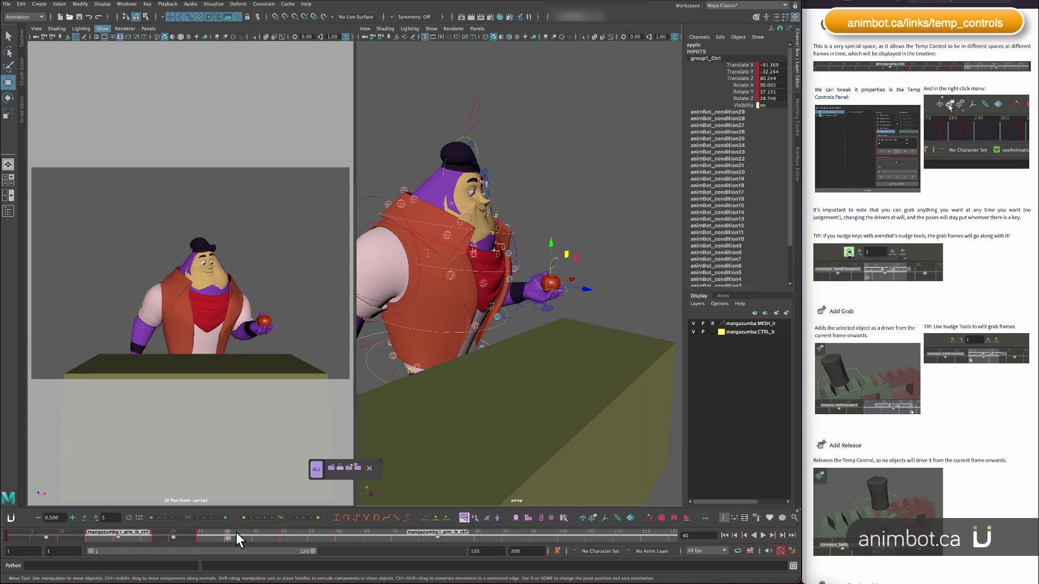
left_click_drag(236, 533, 325, 515)
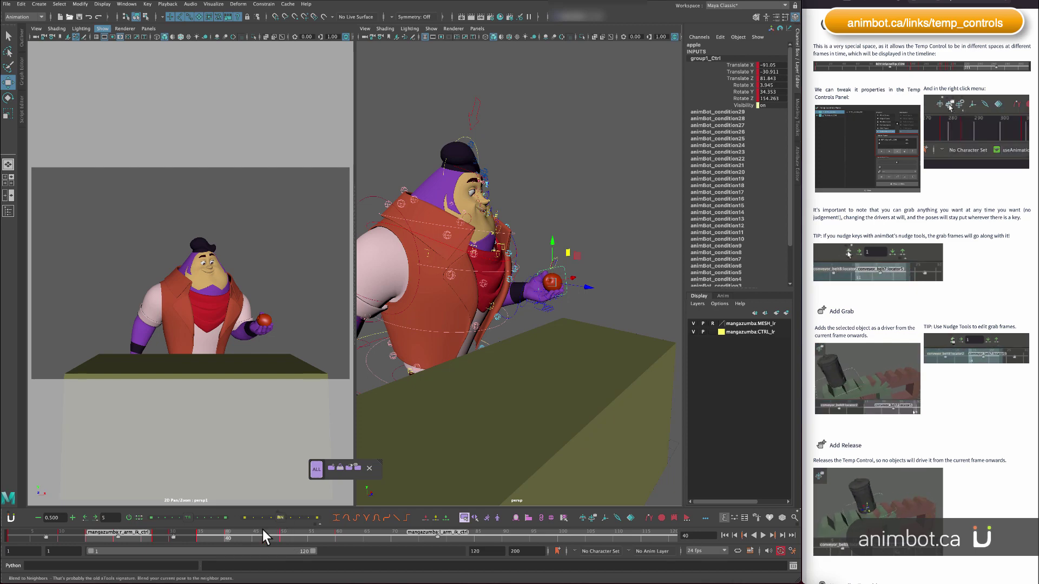
mouse_move(232, 528)
left_mouse_down()
mouse_move(281, 537)
mouse_move(233, 537)
mouse_move(282, 533)
mouse_move(226, 528)
left_mouse_up()
key("alt+v")
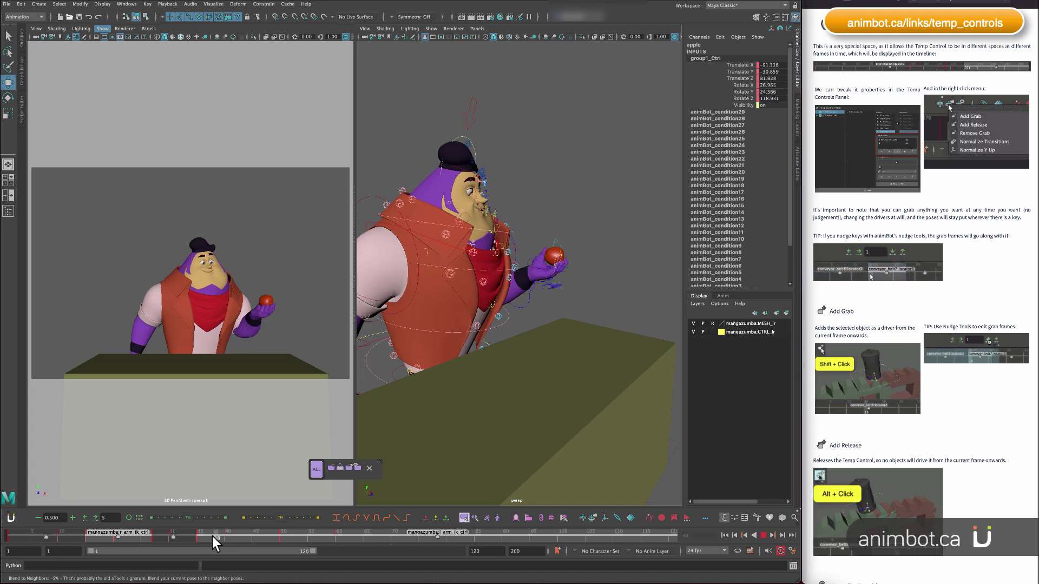
Match the apple's key at frame 35 to its following key with Blend to Neighbors and scrub to frame 50.
left_click(198, 538)
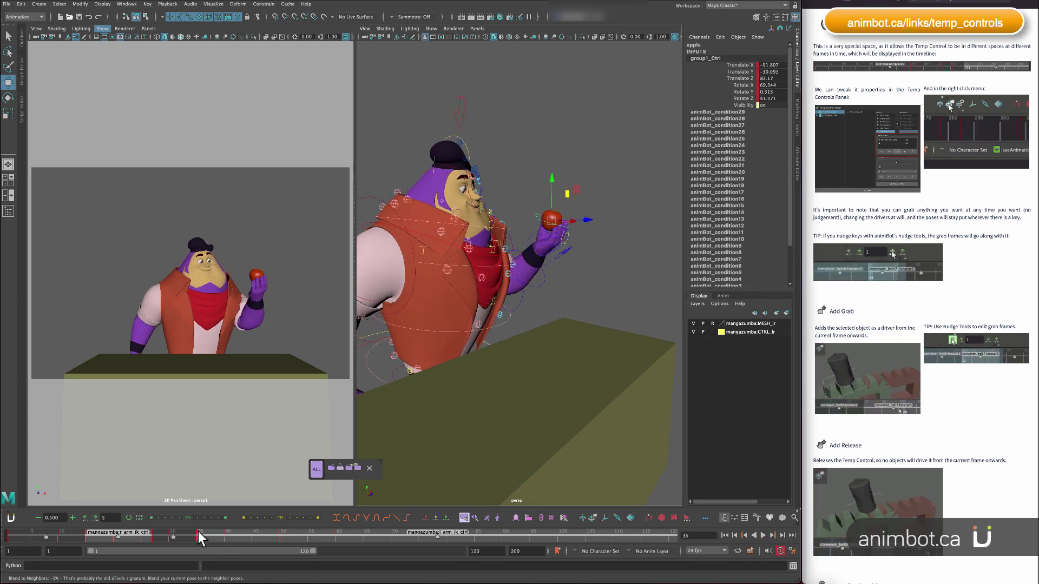
left_click_drag(281, 518, 324, 514)
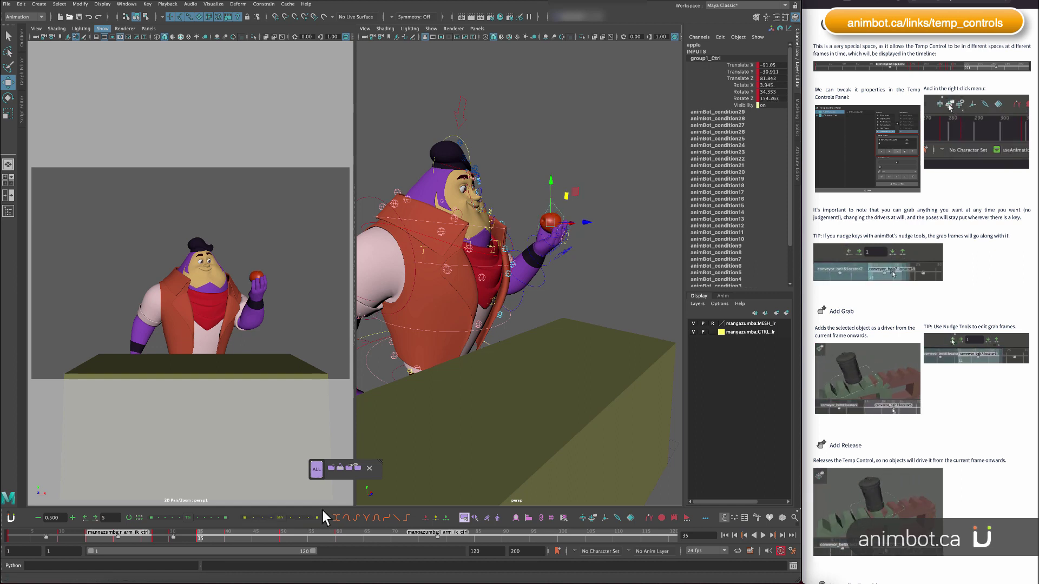
left_click_drag(205, 537, 284, 536)
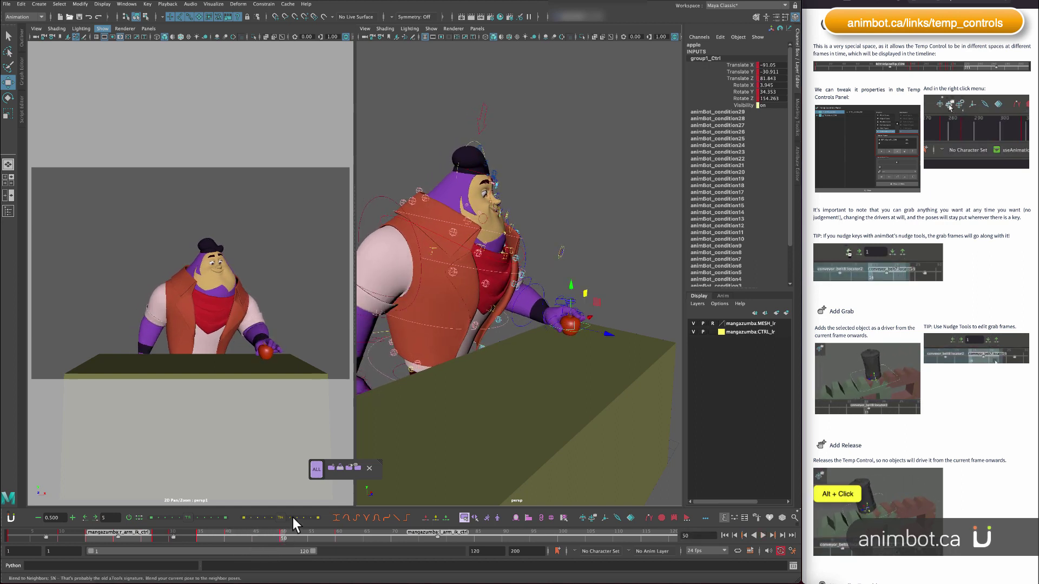
Select all controls and blend their frame 55 pose to match the previous key at frame 50.
left_click(317, 470)
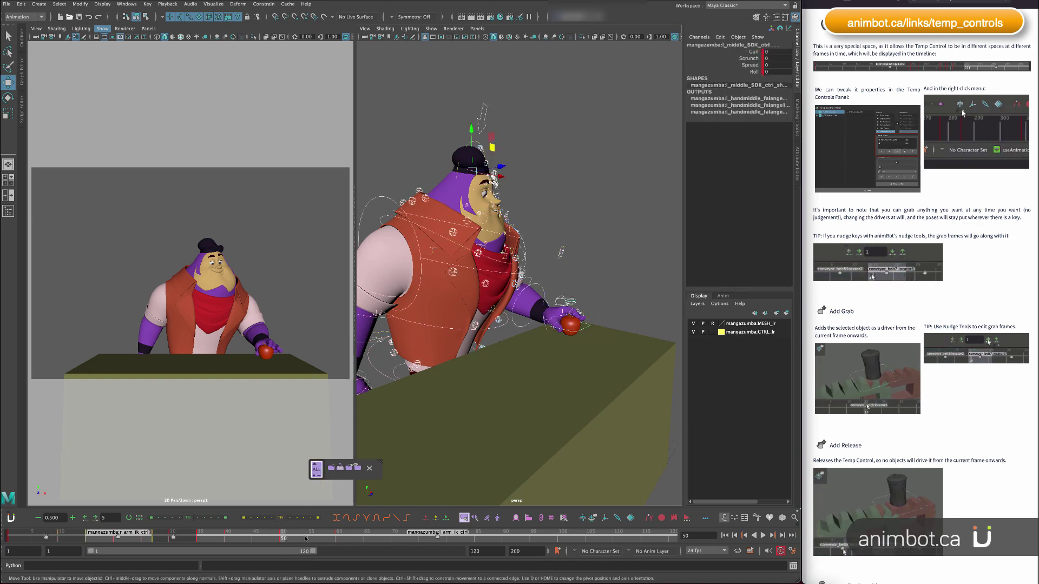
left_click_drag(280, 536, 307, 538)
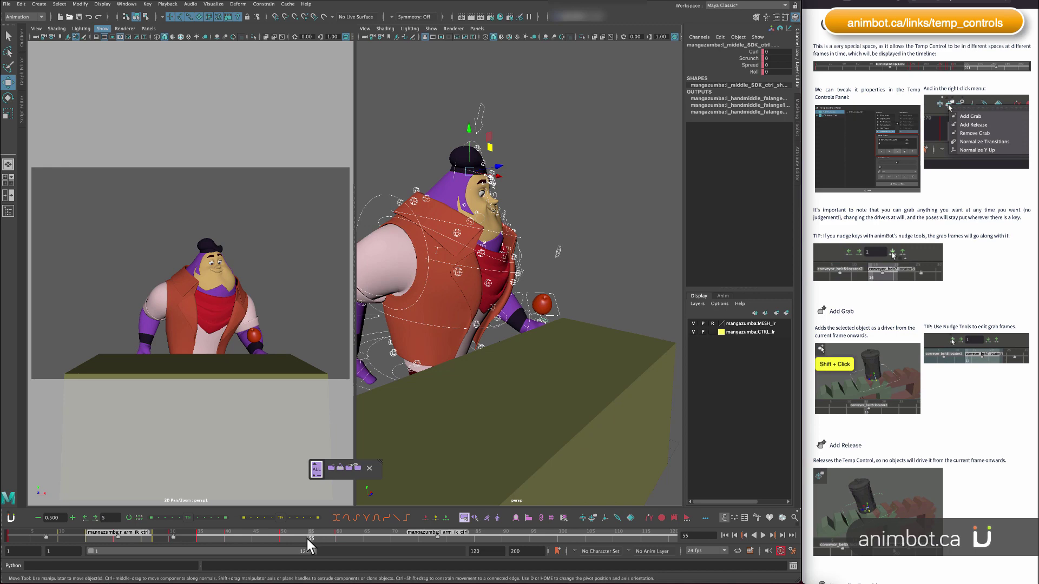
left_click(245, 518)
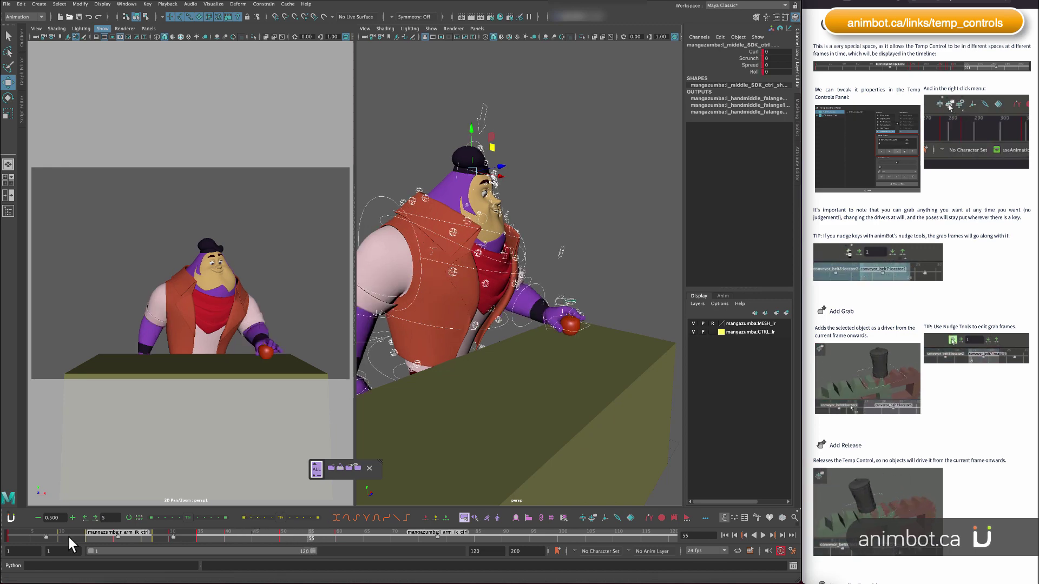
Flip between the poses at frames 10 and 15 to study how the right hand meets the apple on the table.
mouse_move(82, 537)
left_mouse_down()
mouse_move(60, 537)
mouse_move(86, 531)
left_mouse_up()
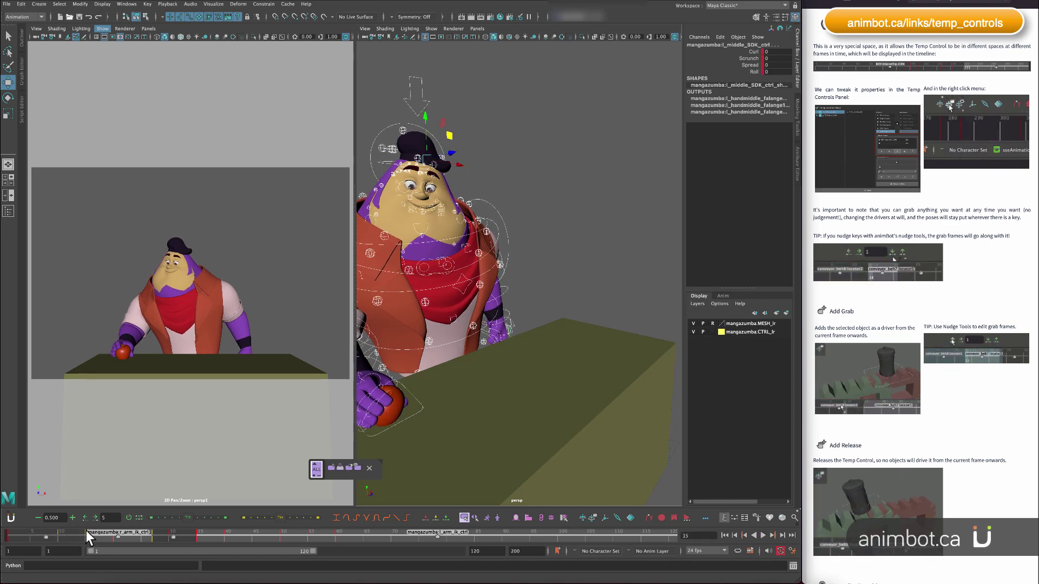
key("comma")
key("period")
key("comma")
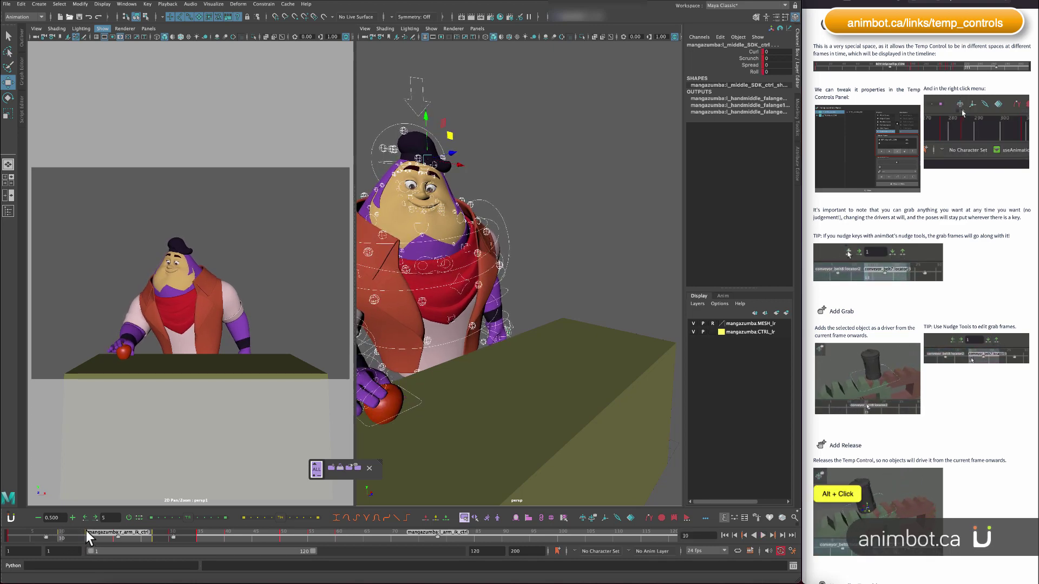
key("alt+period")
key("alt+period")
key("alt+period")
key("alt+period")
key("alt+period")
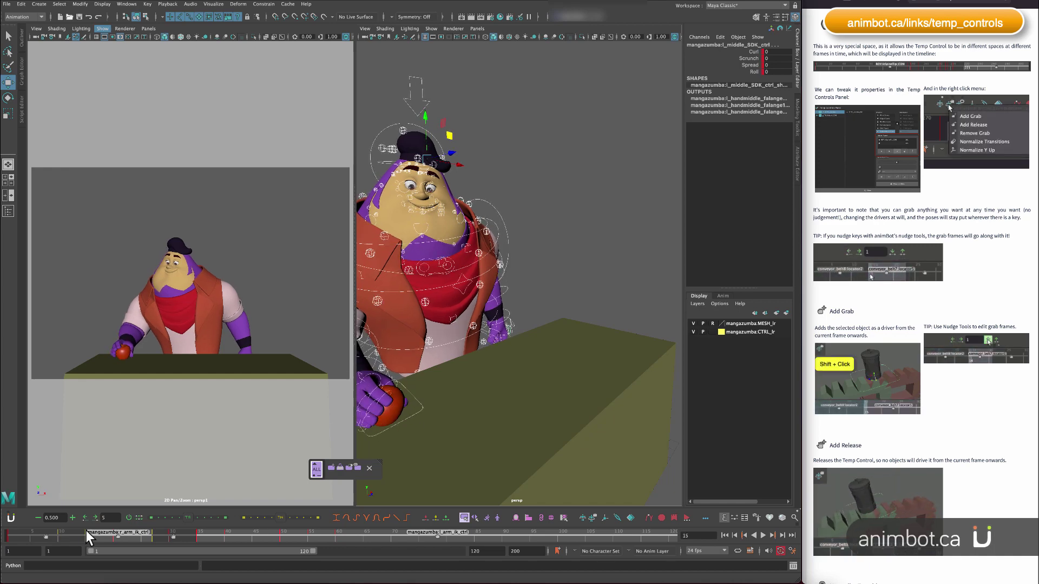
At frame 55, adjust the left hand's arm control beside the apple and rotate the apple upright on the table.
mouse_move(93, 537)
left_mouse_down()
mouse_move(177, 546)
mouse_move(308, 536)
left_mouse_up()
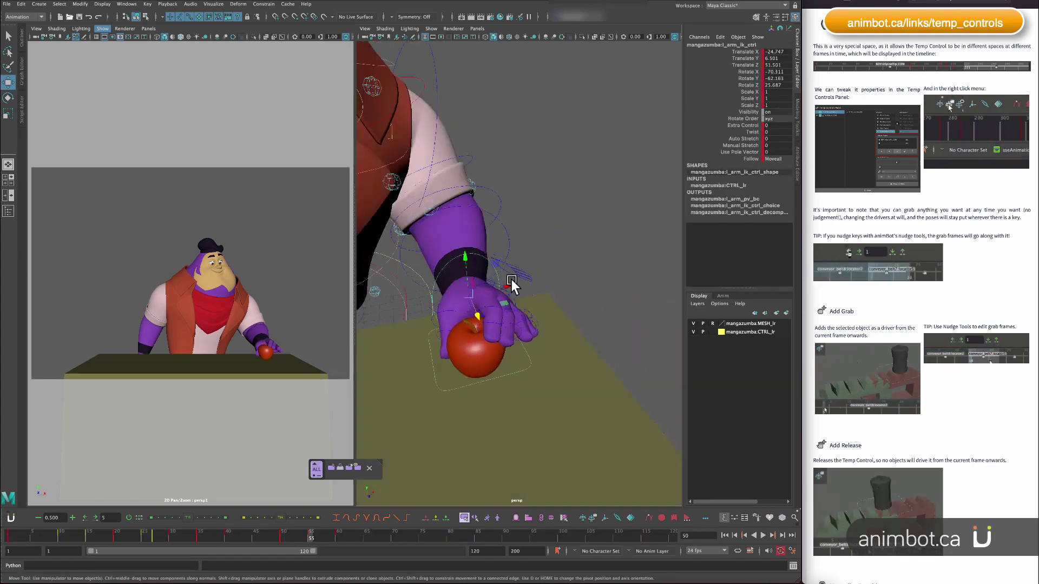
left_click_drag(511, 283, 517, 287)
left_click(317, 469)
left_click_drag(280, 518, 313, 517)
left_click_drag(507, 287, 515, 273)
left_click_drag(515, 273, 520, 271)
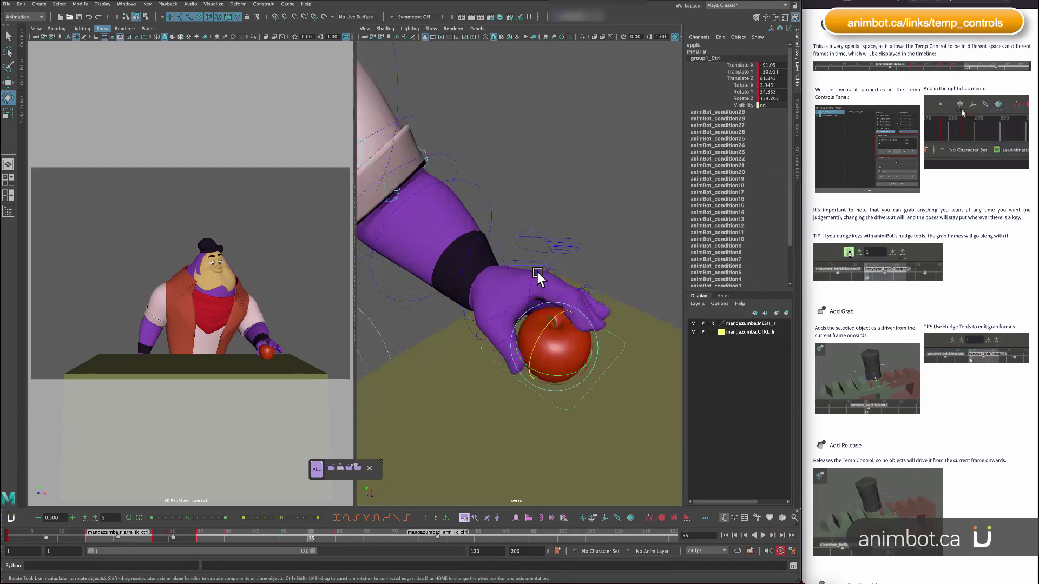
Rotate the left hand's ring, pinky and index fingers open off the apple at frame 55 and flip through the neighbouring keys.
left_click_drag(492, 364, 498, 375)
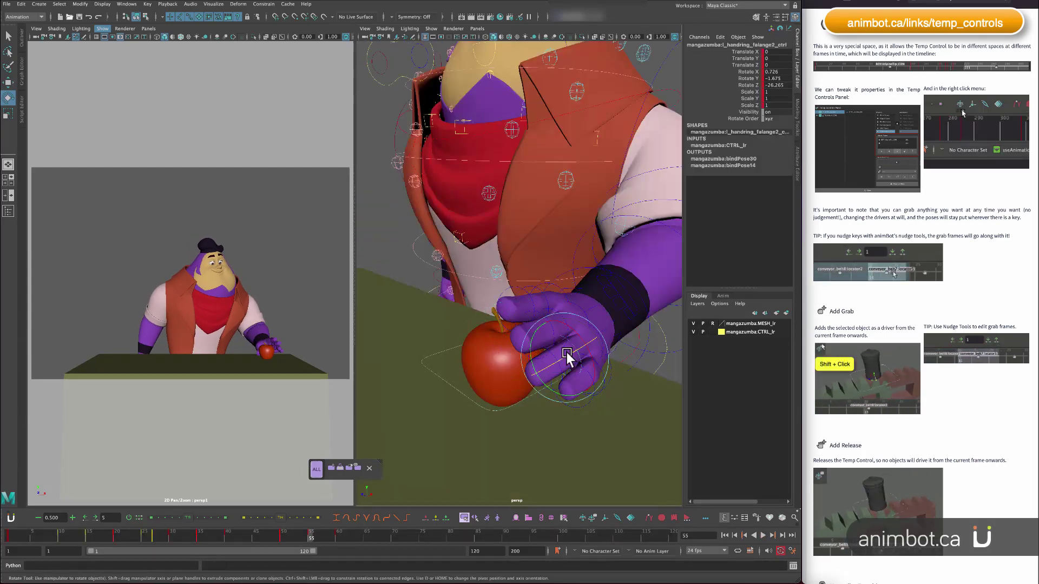
left_click_drag(567, 354, 579, 370)
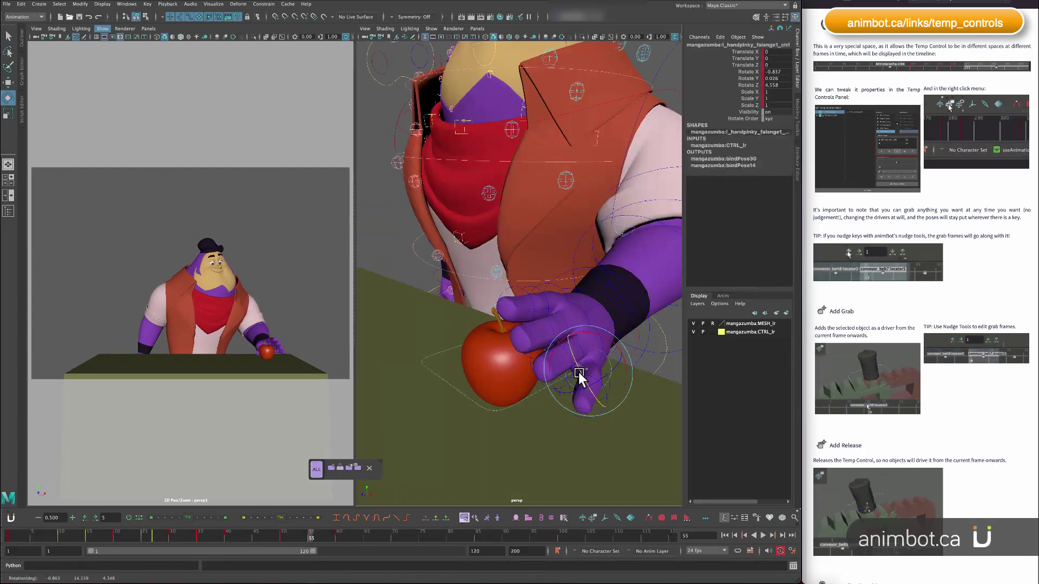
left_click_drag(549, 289, 542, 294)
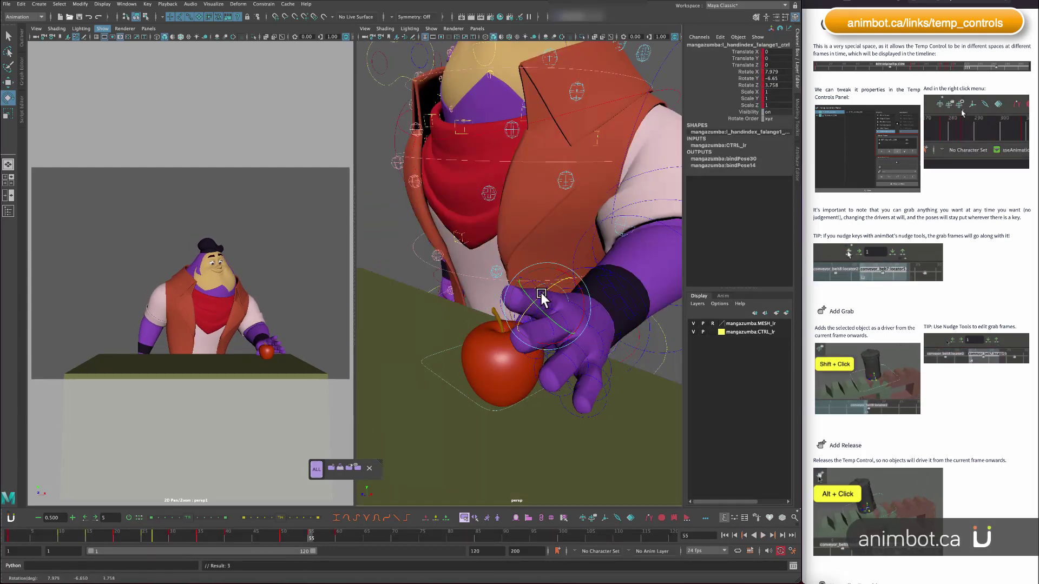
key("comma")
key("comma")
key("period")
key("period")
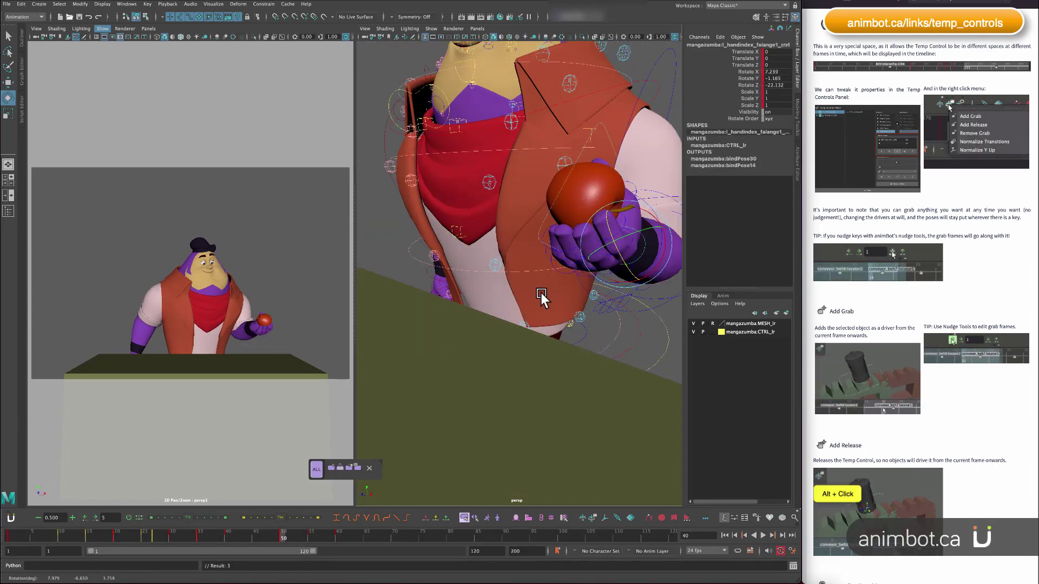
key("comma")
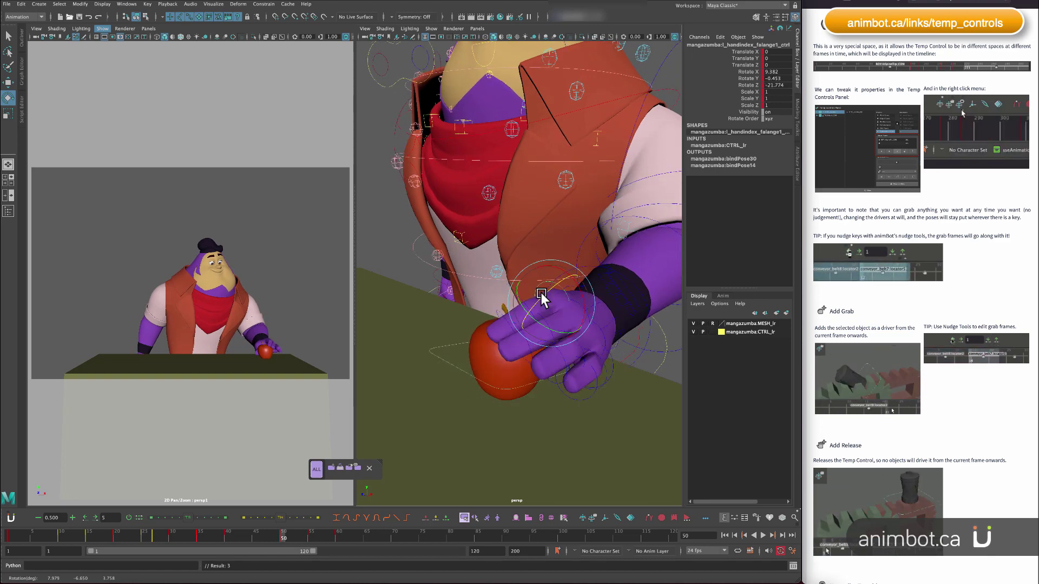
Select the apple and flip between the poses at frames 50 and 55 to study how the left hand lets go.
left_click(528, 386)
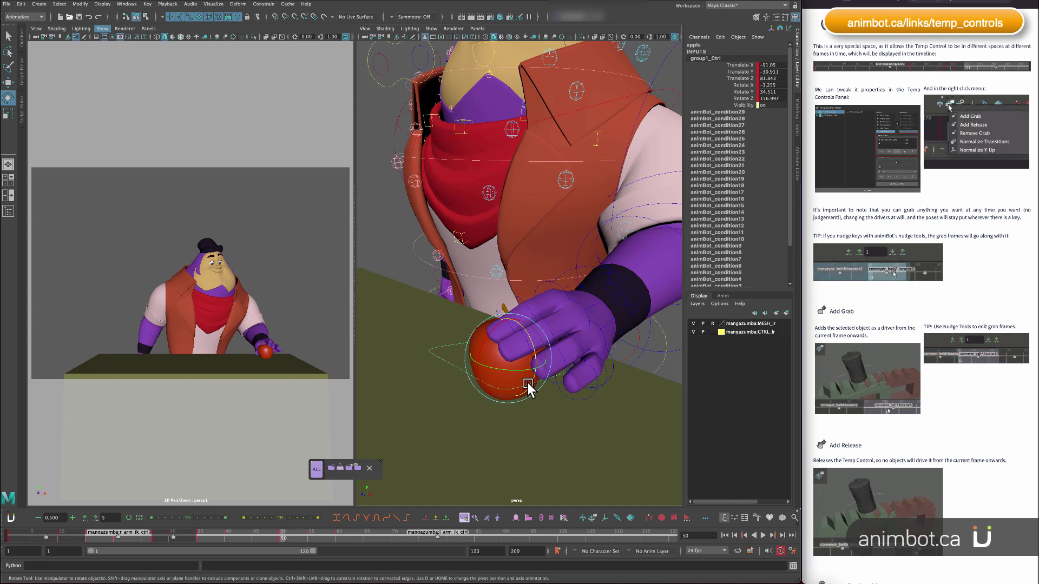
key("period")
key("comma")
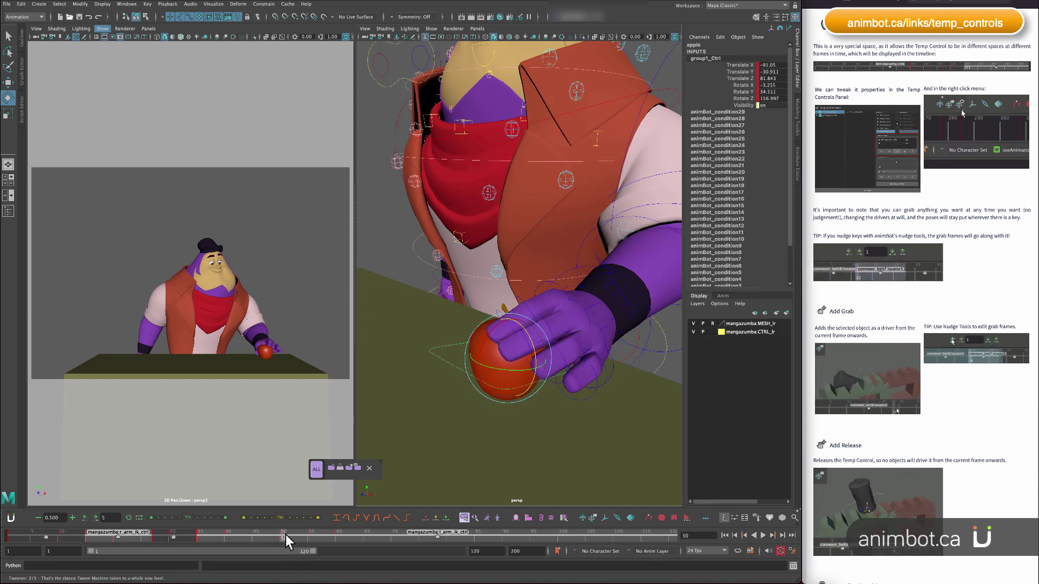
key("period")
key("comma")
key("period")
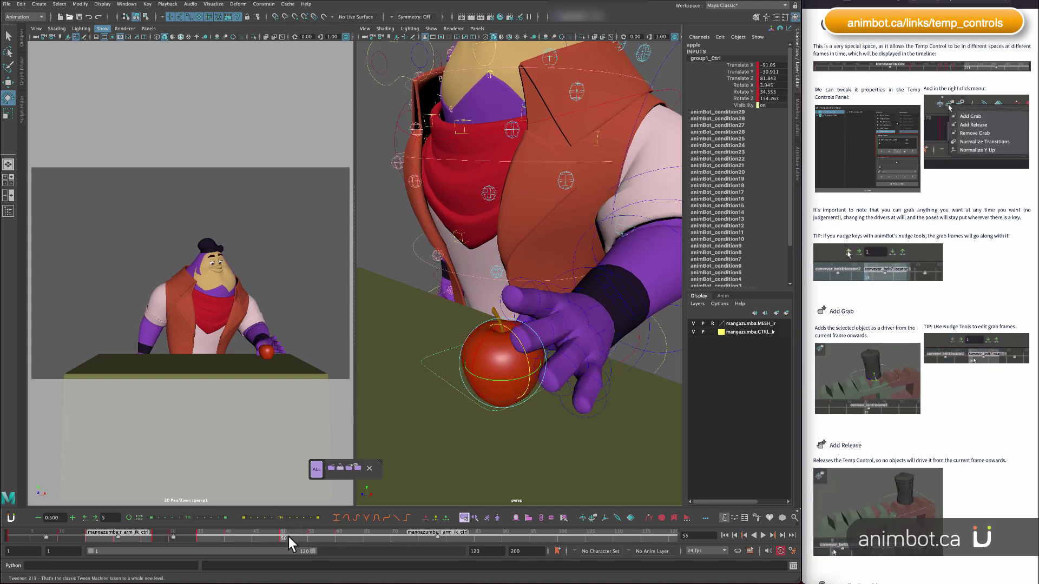
key("comma")
key("period")
key("comma")
key("period")
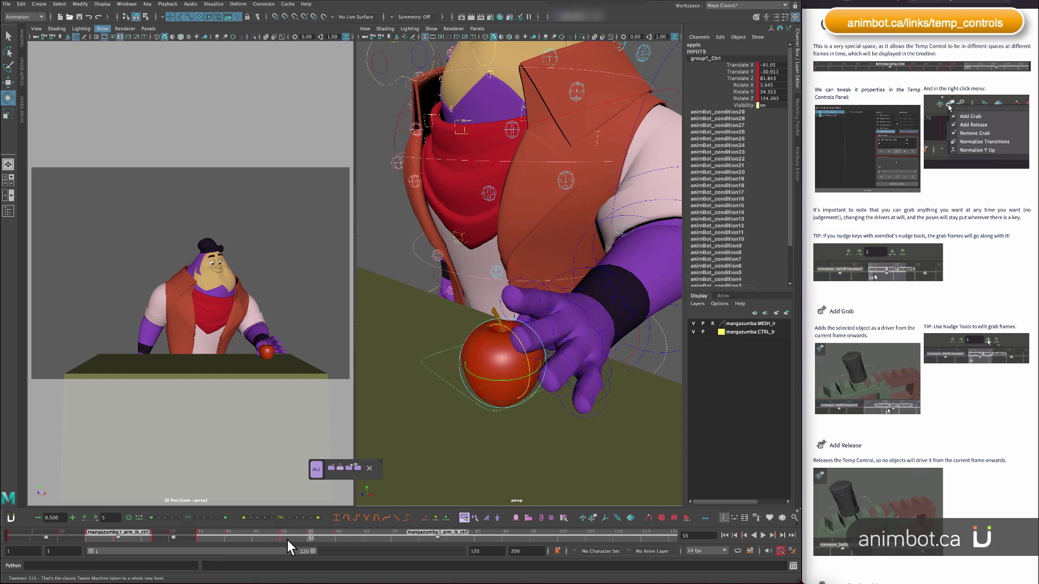
key("comma")
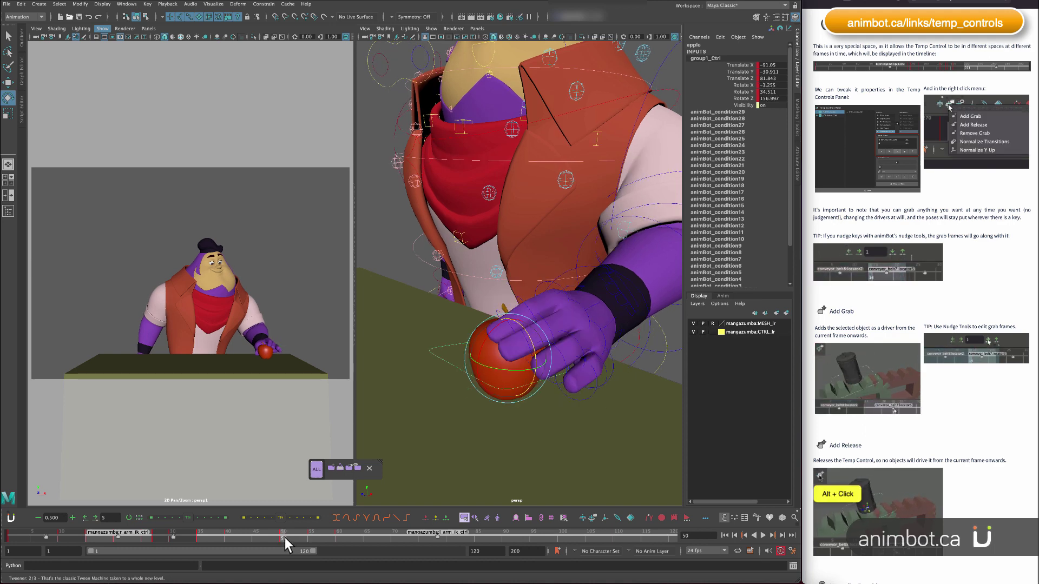
Release the apple from the left hand's grab at frame 50 and test it with a temporary rotation of the left arm control.
left_click(593, 518)
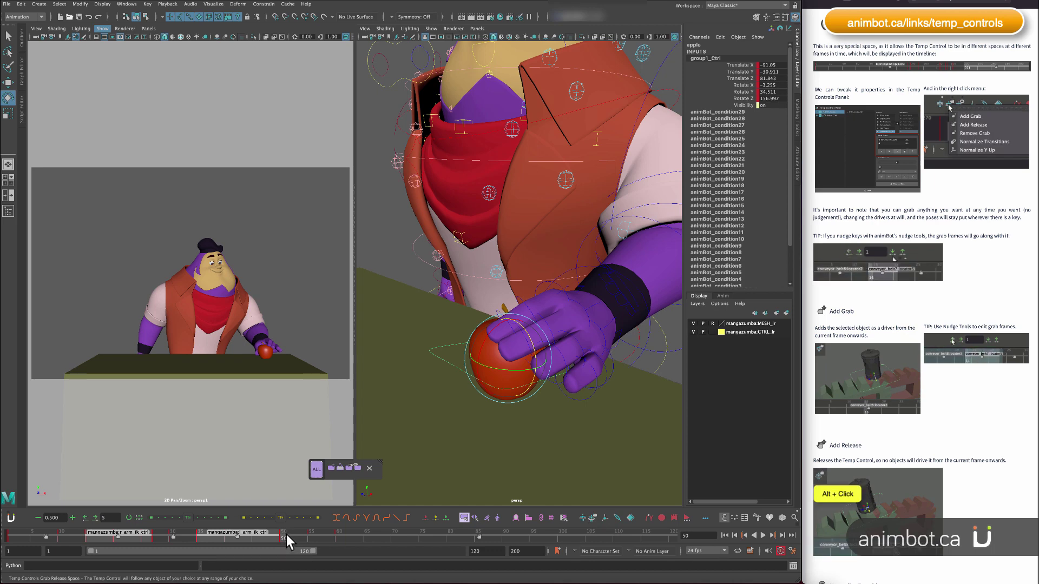
left_click(649, 334)
left_click_drag(604, 306, 603, 308)
key("ctrl+z")
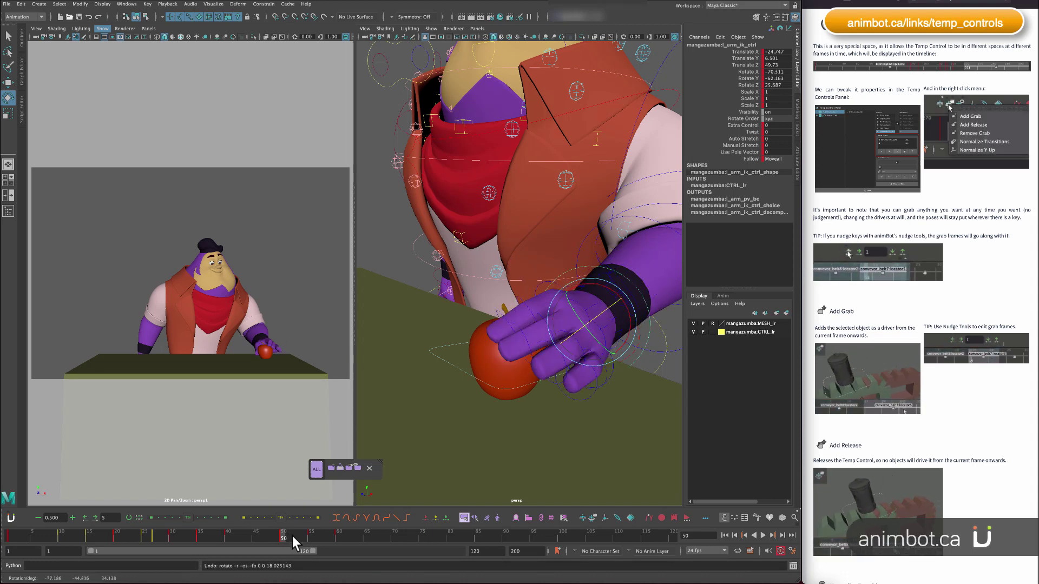
Match the apple's key at frame 60 to its previous key with Blend to Neighbors.
left_click_drag(292, 536, 333, 533)
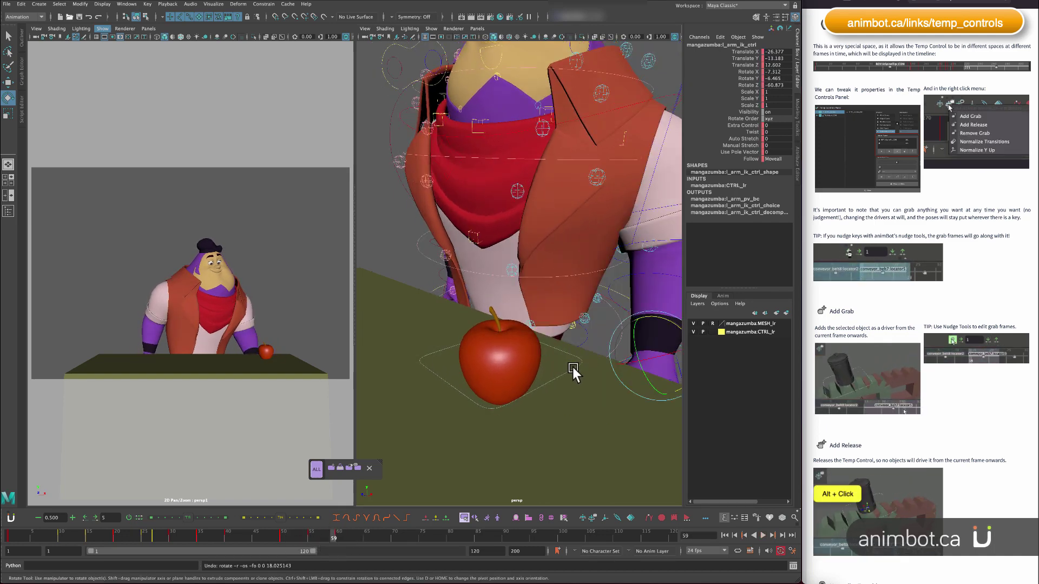
left_click(573, 366)
left_click(339, 541)
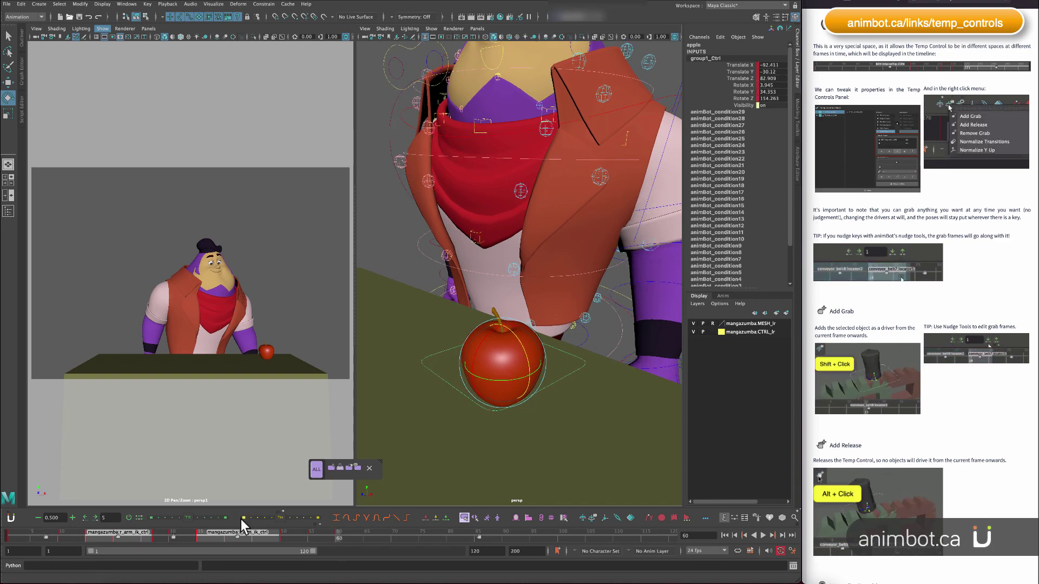
Scrub back through the toss and compare the catch at frame 35 with the set-down at frame 50 to examine the timing.
left_click_drag(339, 532, 171, 535)
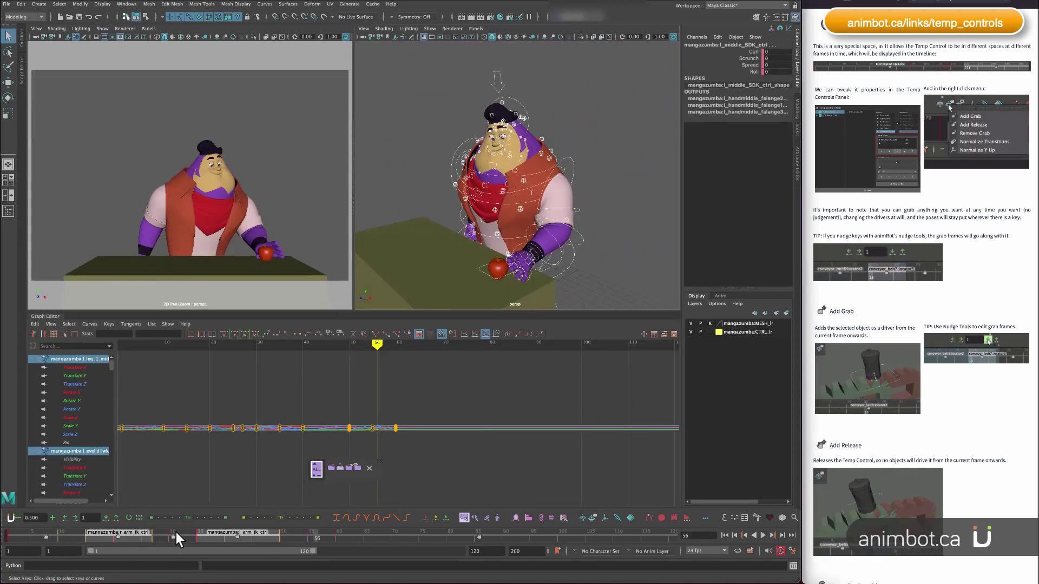
mouse_move(179, 534)
left_mouse_down()
mouse_move(204, 538)
mouse_move(156, 538)
mouse_move(192, 534)
mouse_move(170, 540)
left_mouse_up()
left_click(187, 537)
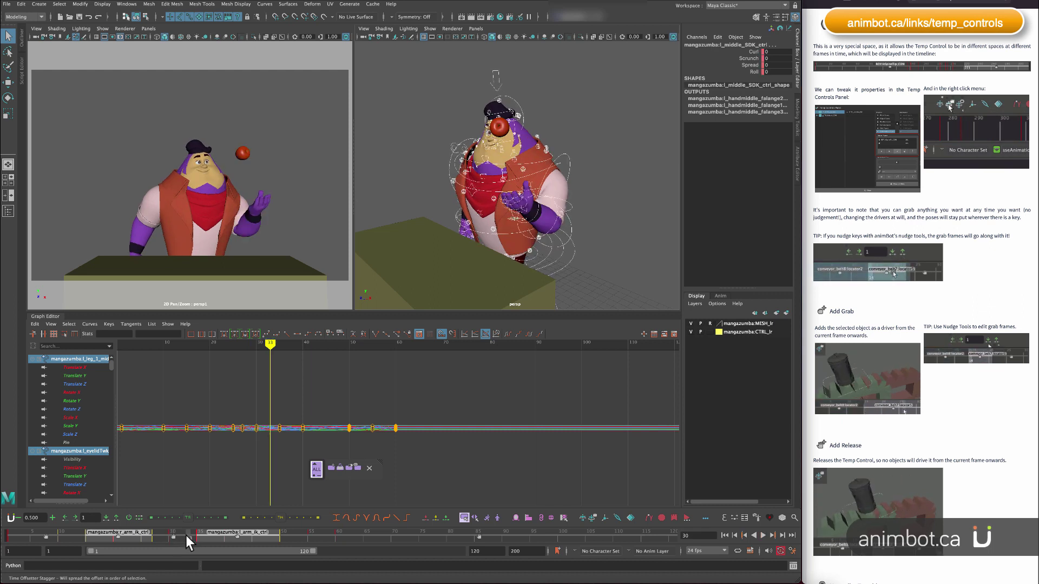
left_click_drag(190, 536, 189, 535)
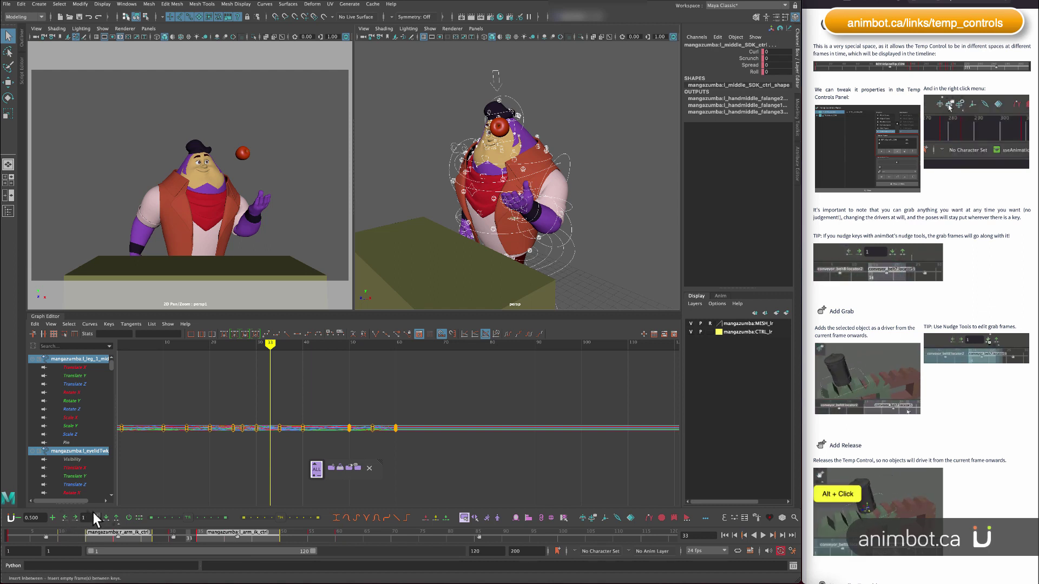
left_click(199, 534)
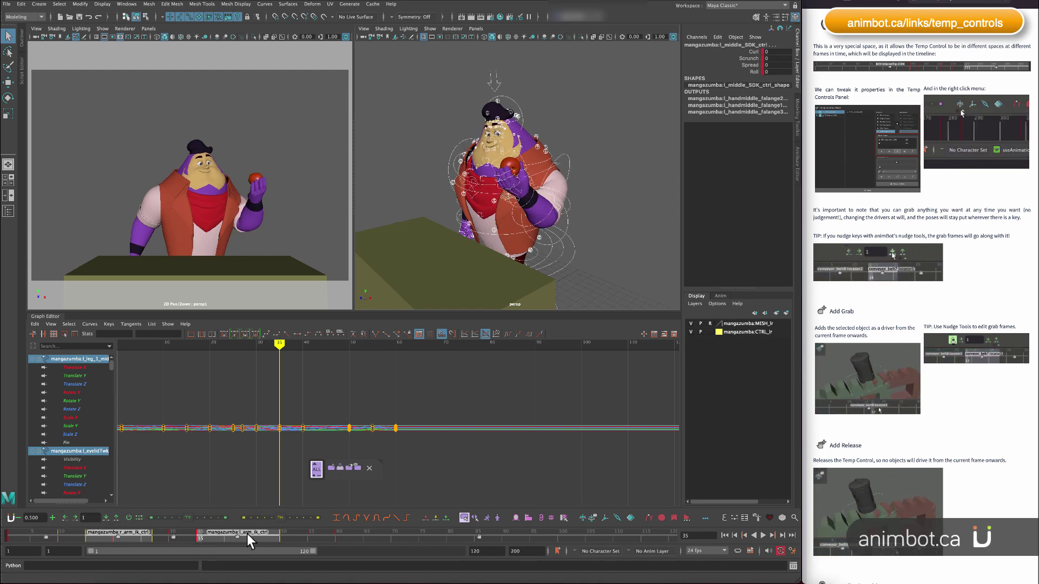
left_click(284, 535)
left_click(199, 534)
left_click(284, 535)
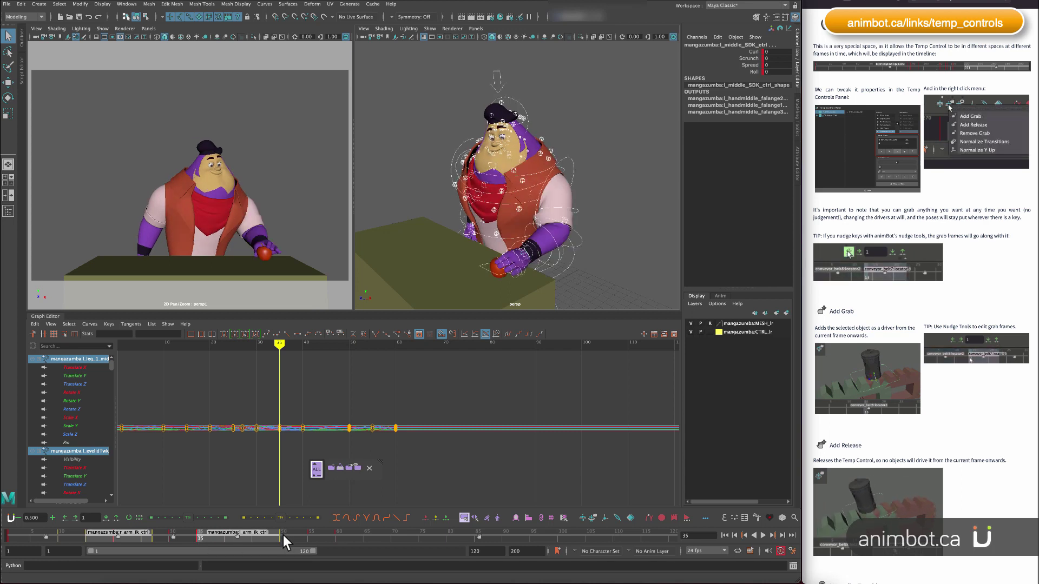
Lengthen the toss for all controls by inserting 4 inbetween frames at frame 32 and another 4 at frame 28.
left_click(175, 535)
left_click(181, 536)
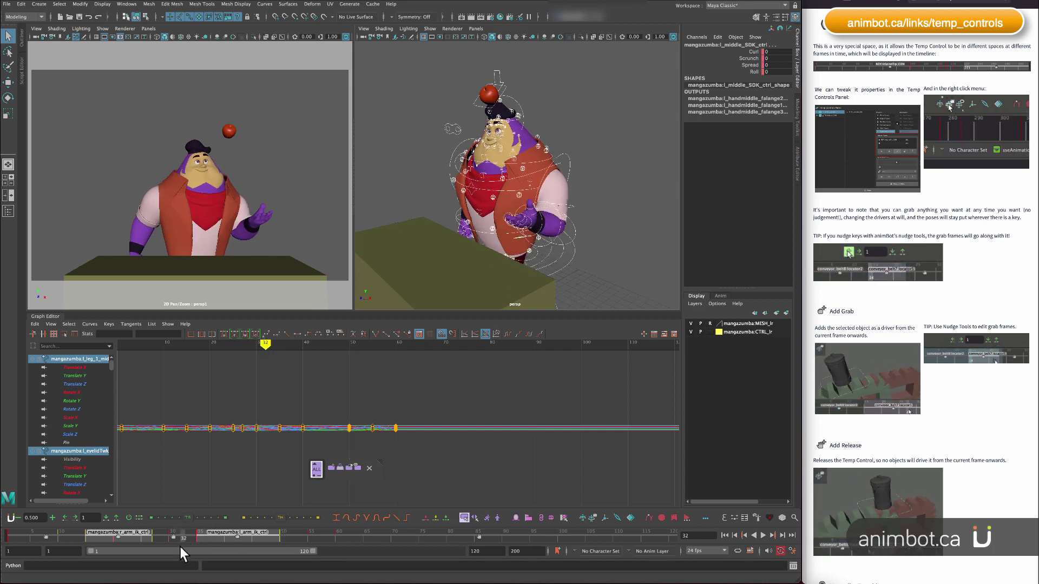
left_click(106, 521)
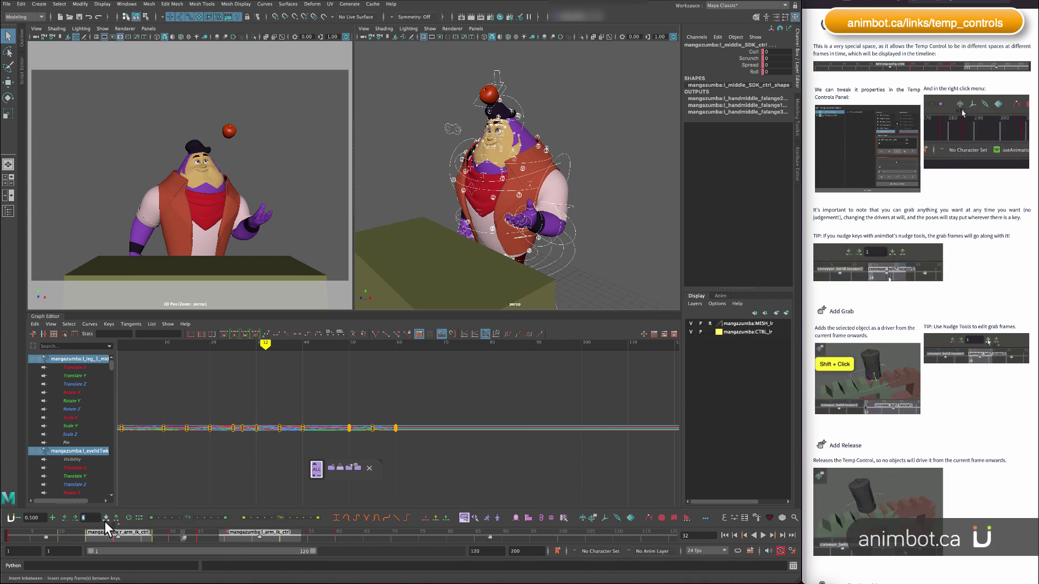
left_click(161, 536)
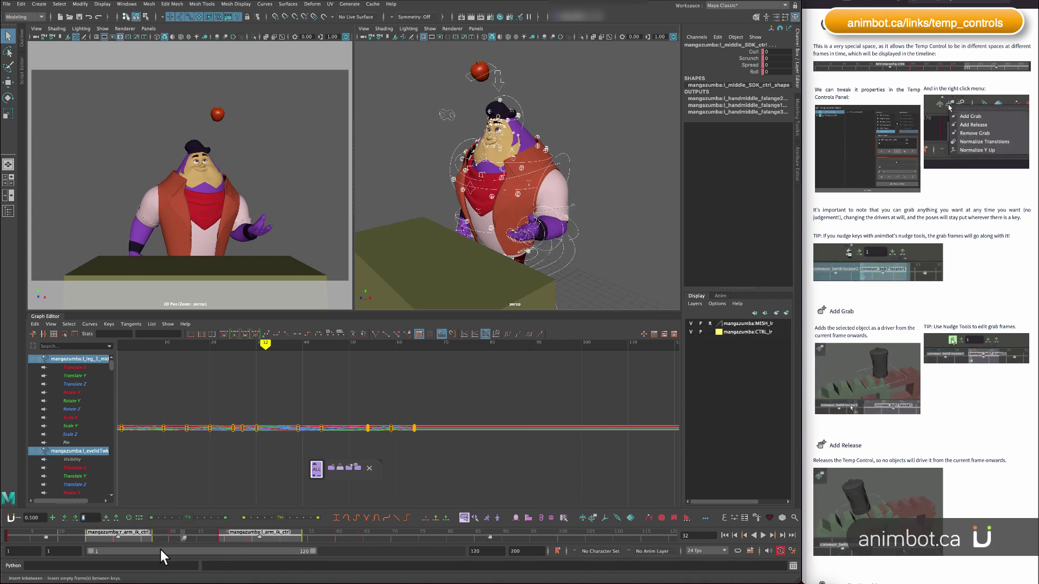
left_click(107, 520)
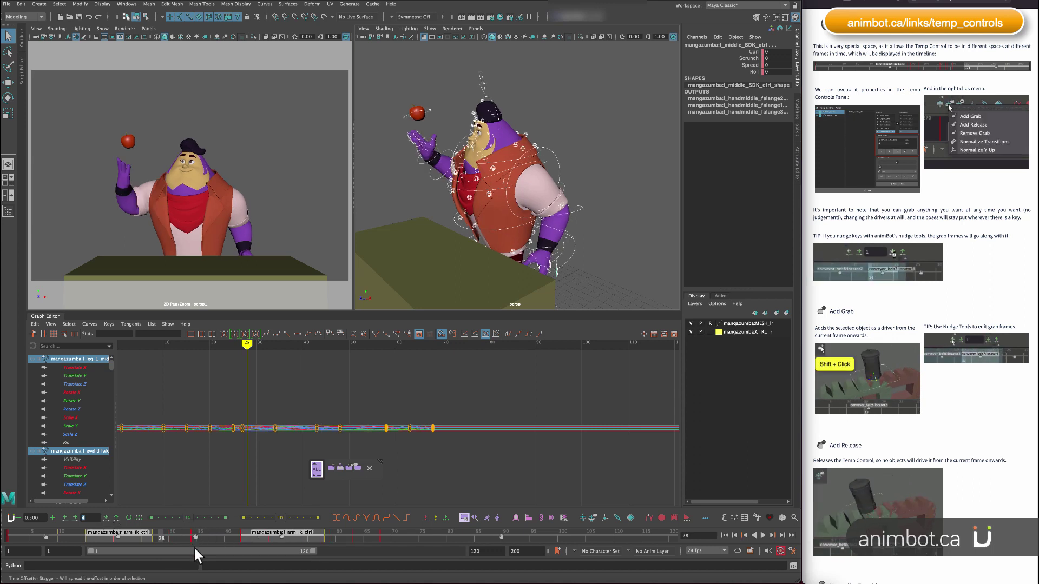
Shift the mid-air key to frame 35, play back the toss and return to that frame.
left_click(194, 536)
left_click_drag(194, 537, 235, 537)
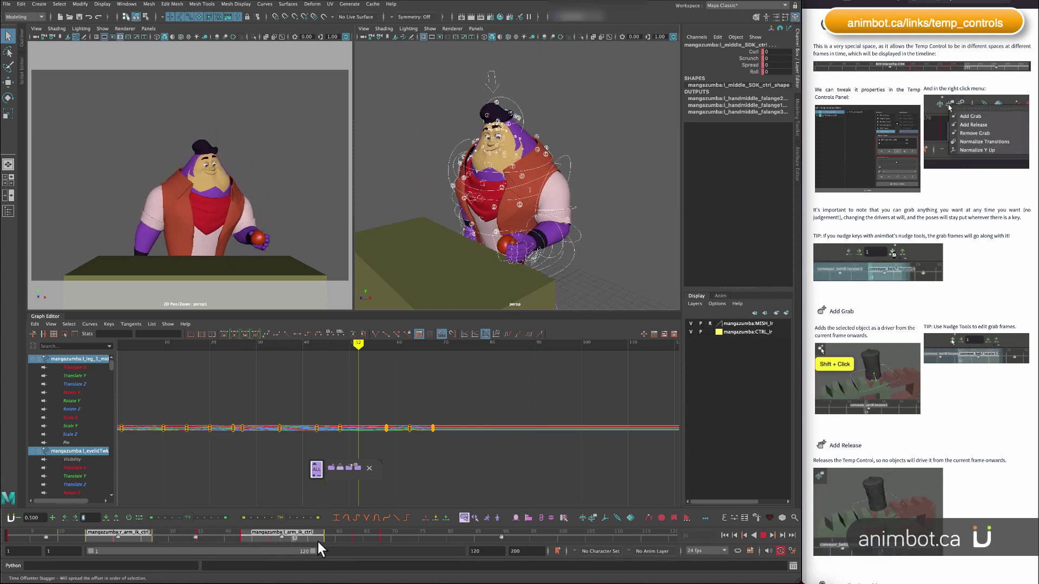
left_click(197, 538)
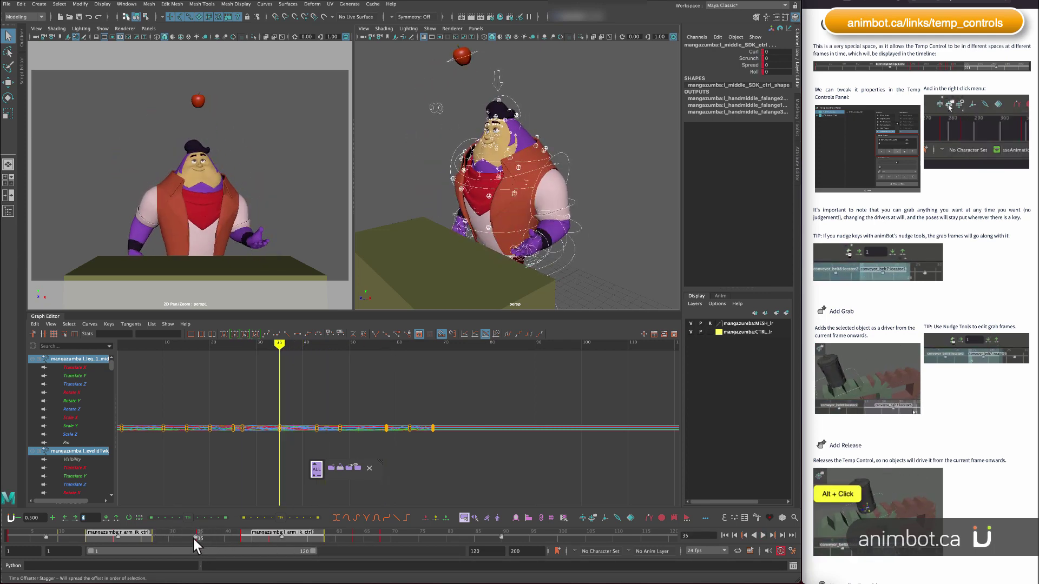
Try to raise the airborne apple at frame 35 by changing its Translate Y in the viewport.
left_click(481, 50)
left_click(474, 56)
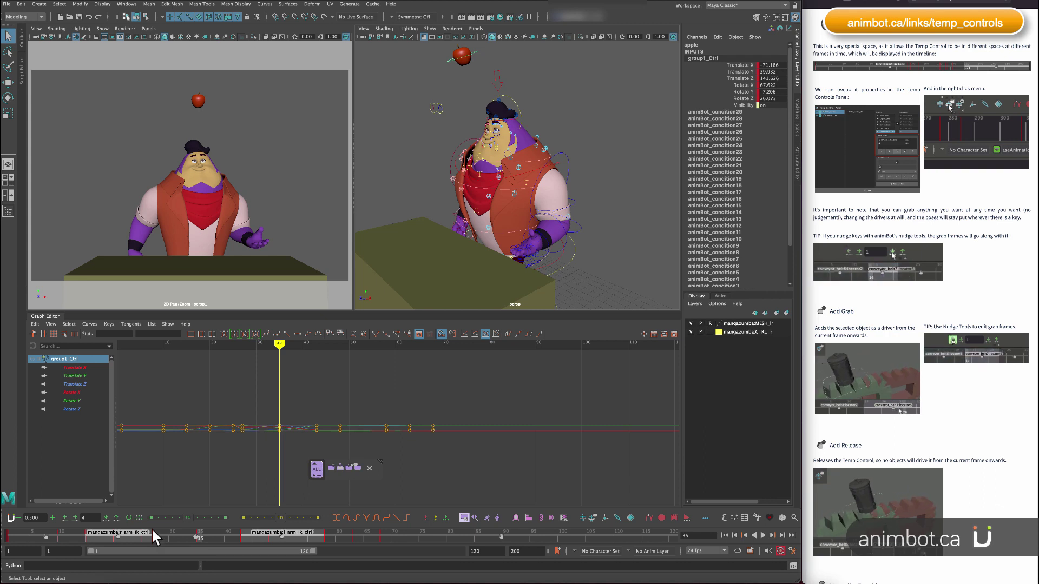
left_click_drag(475, 131, 470, 121, "alt")
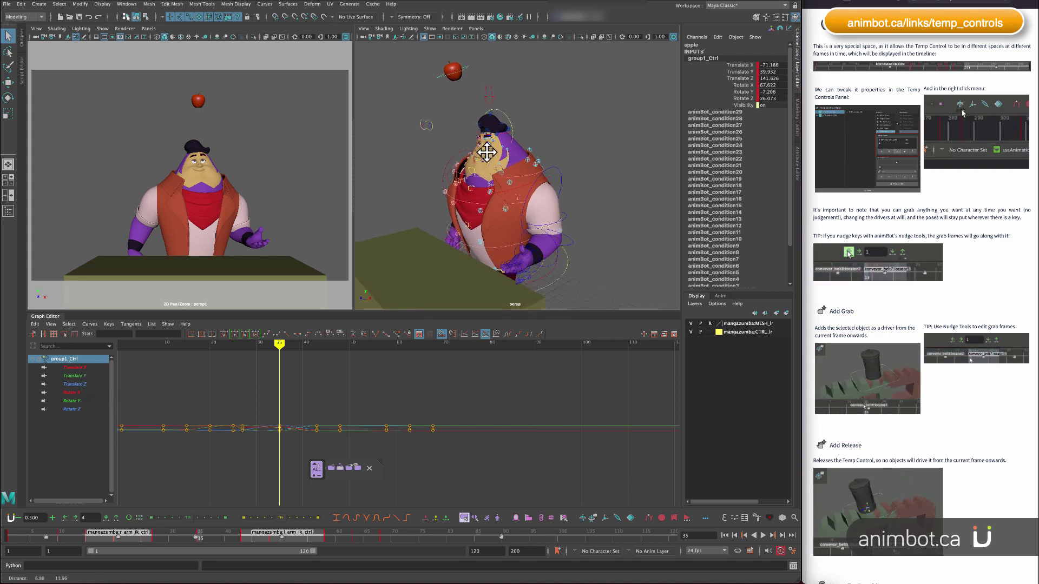
middle_click_drag(470, 121, 497, 187, "alt")
key("w")
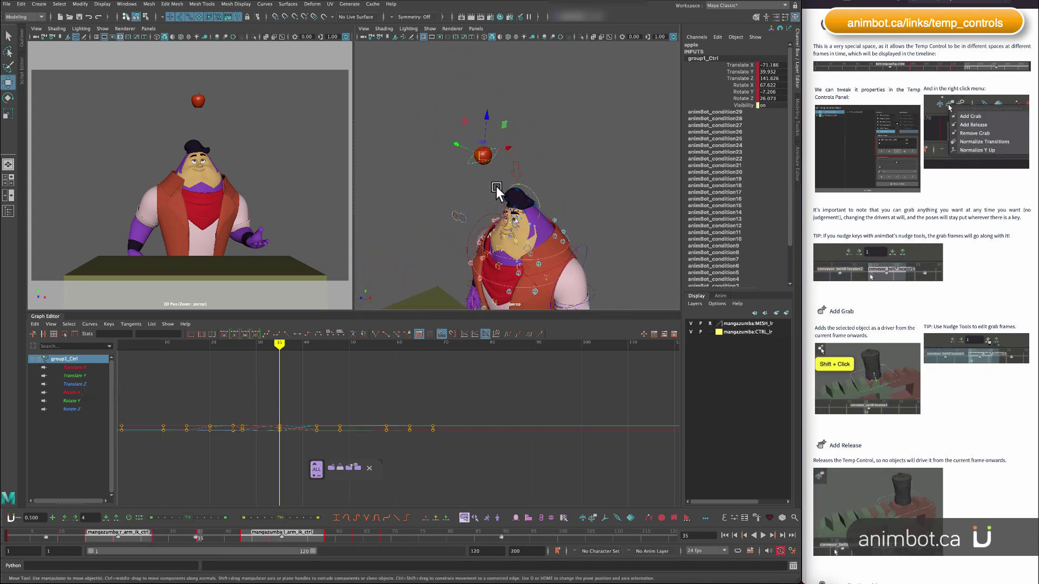
left_click_drag(495, 177, 512, 183, "alt")
middle_click_drag(507, 226, 503, 212, "alt")
scroll(502, 212, "down", 3)
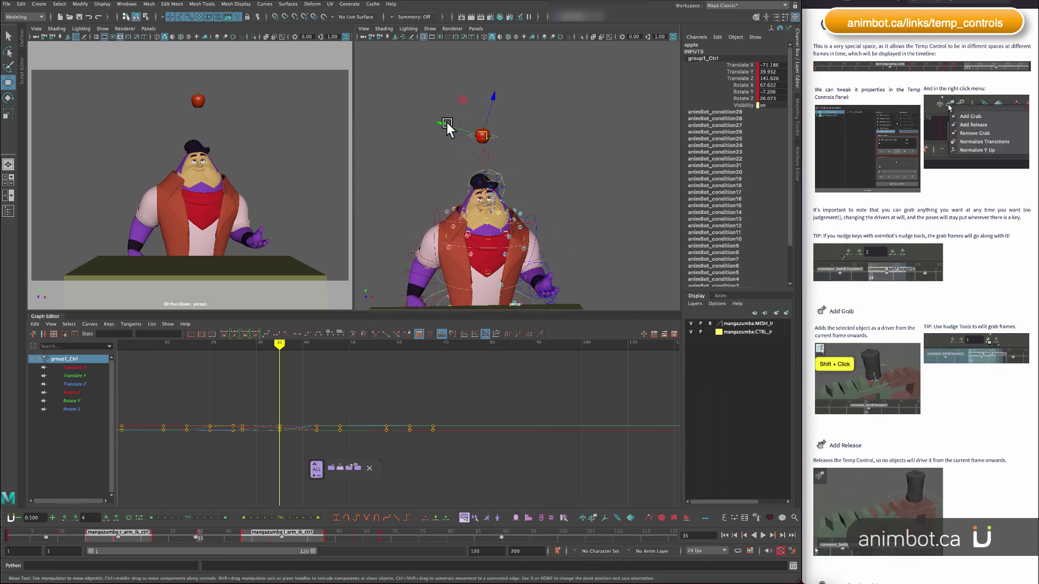
left_click(747, 71)
middle_click_drag(553, 169, 410, 190)
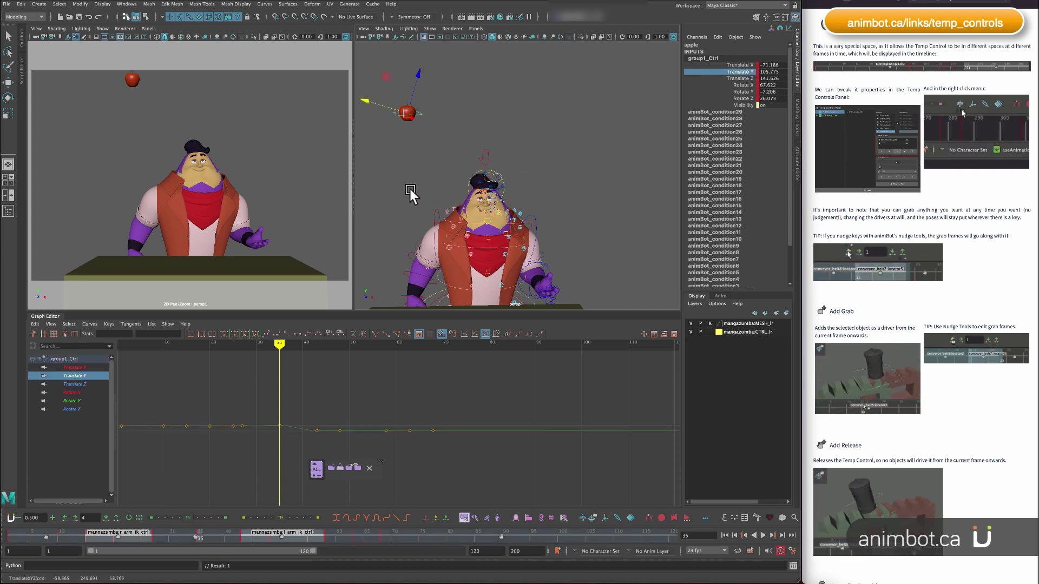
key("ctrl+z")
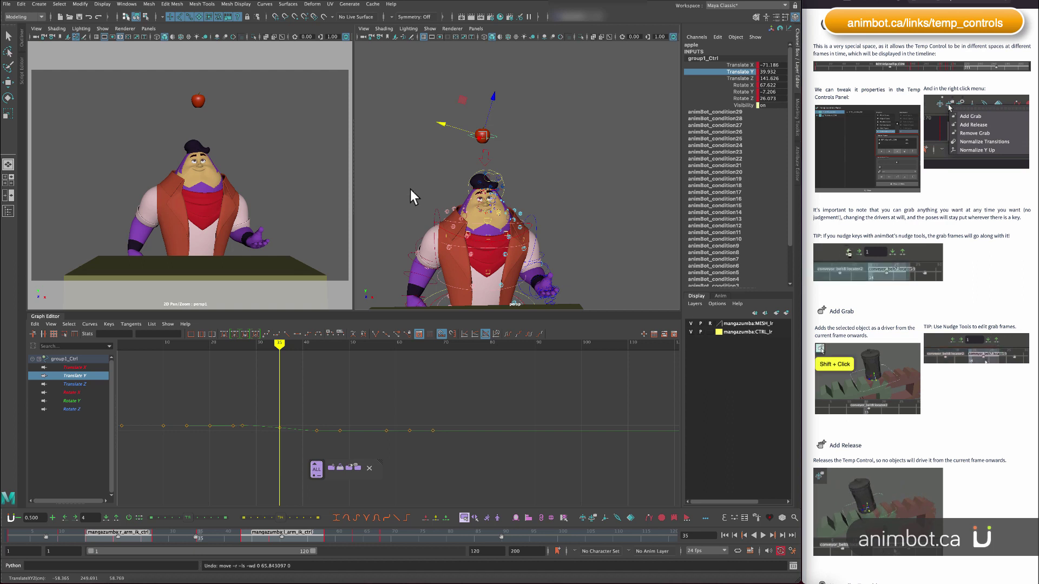
Try to shift the apple's Translate Y key at frame 35 in the Graph Editor.
left_click(278, 436)
mouse_move(278, 437)
middle_mouse_down()
mouse_move(280, 401)
mouse_move(279, 454)
mouse_move(279, 425)
mouse_move(276, 433)
middle_mouse_up()
key("ctrl+z")
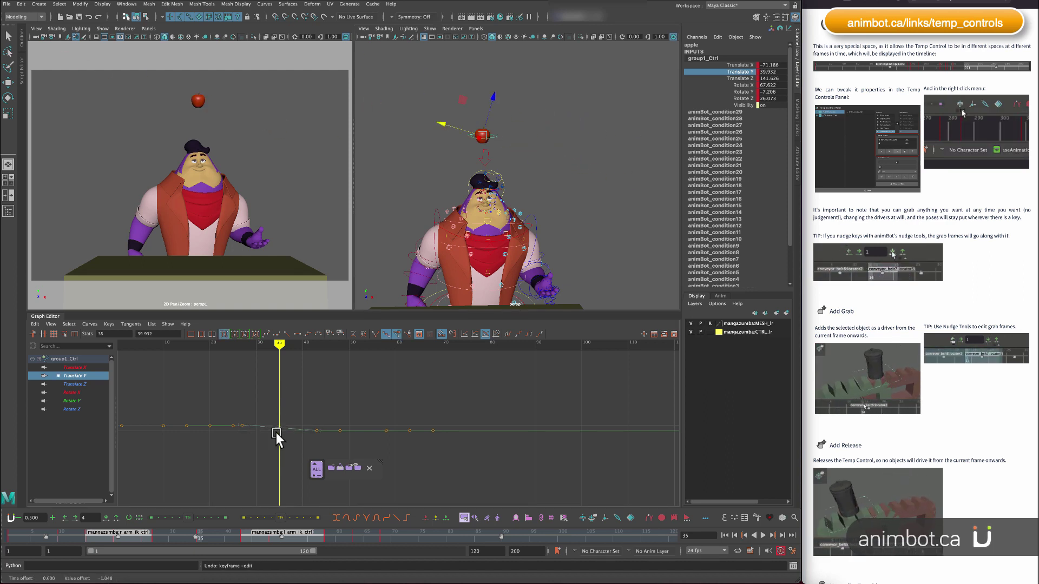
Select all the controls and scrub through the apple's pickup and right-hand release up to frame 30.
left_click(317, 470)
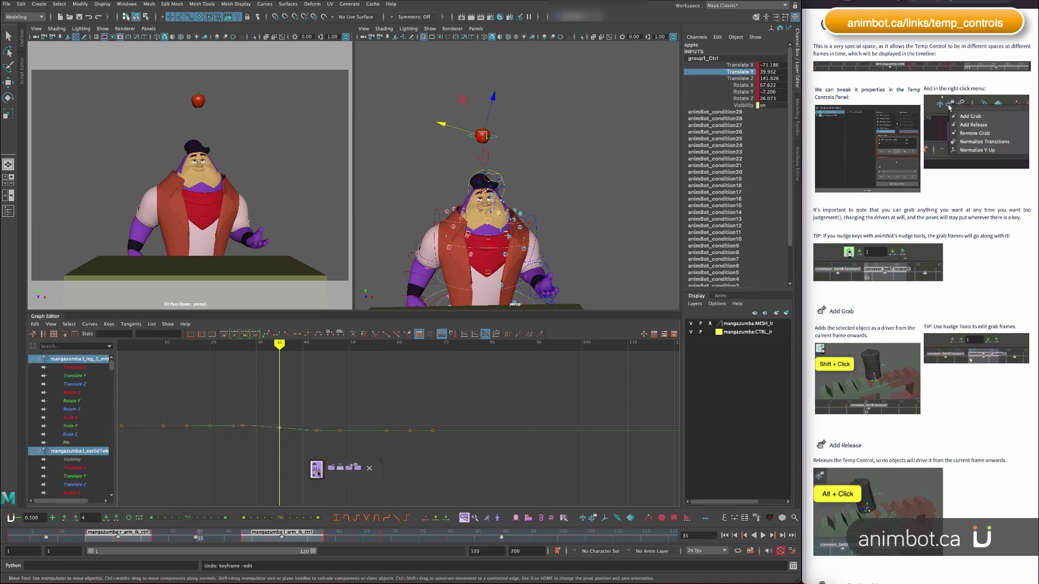
left_click(174, 536)
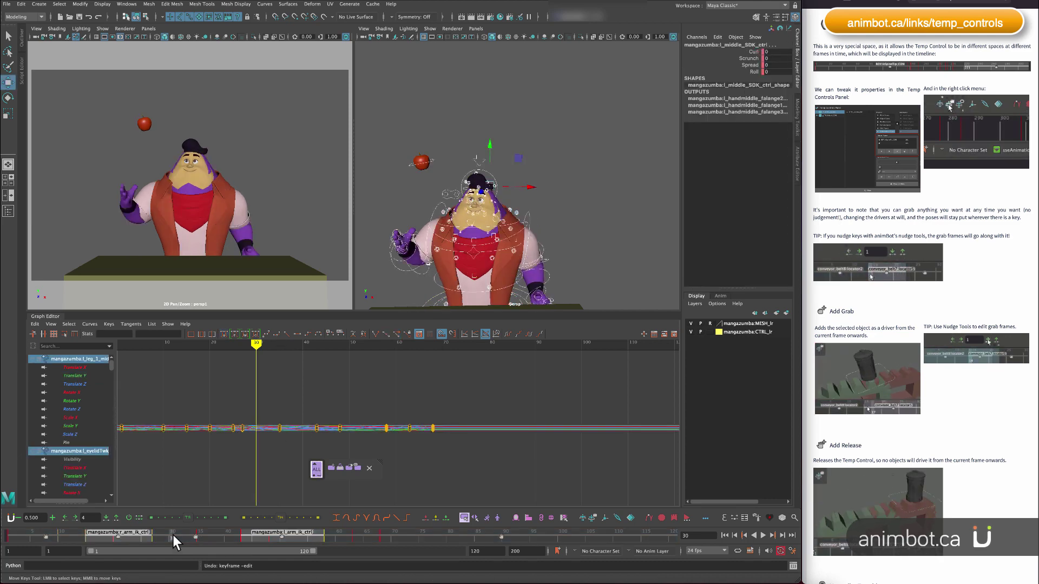
left_click_drag(65, 535, 146, 537)
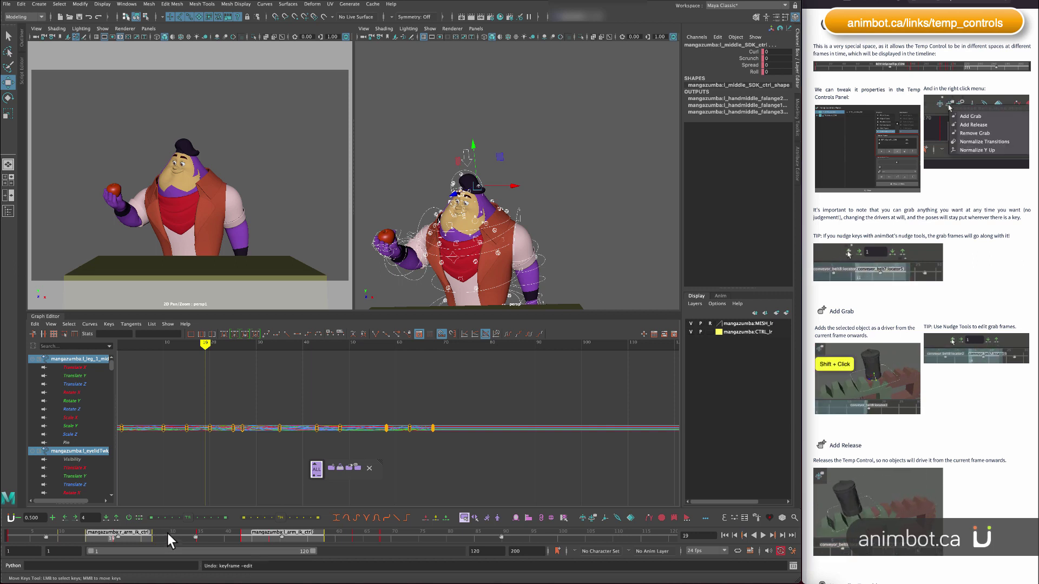
mouse_move(168, 537)
left_mouse_down()
mouse_move(154, 539)
mouse_move(189, 539)
mouse_move(154, 534)
left_mouse_up()
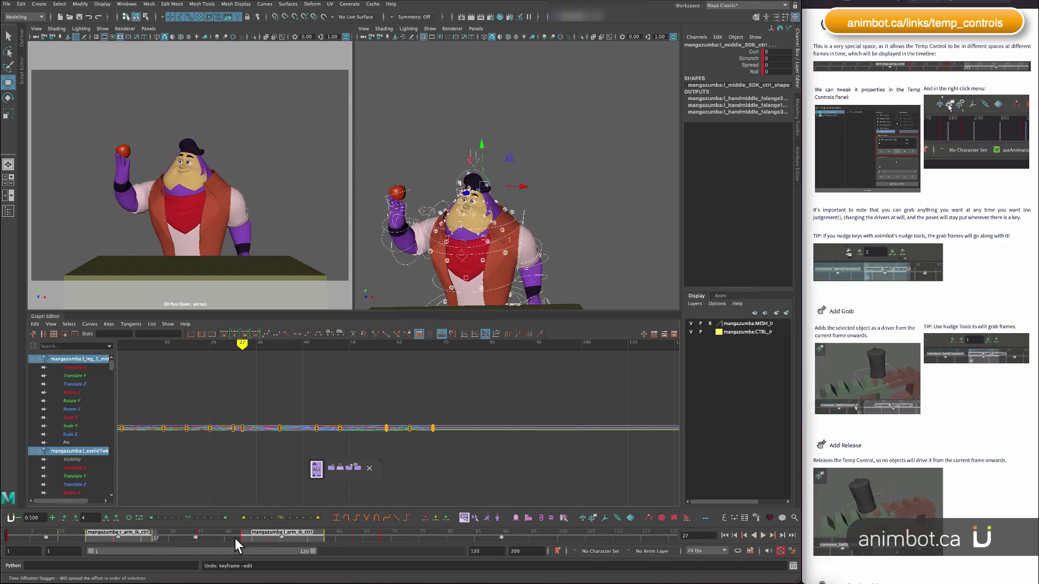
Go to frame 1 and select the apple's temp control on the table.
left_click(13, 536)
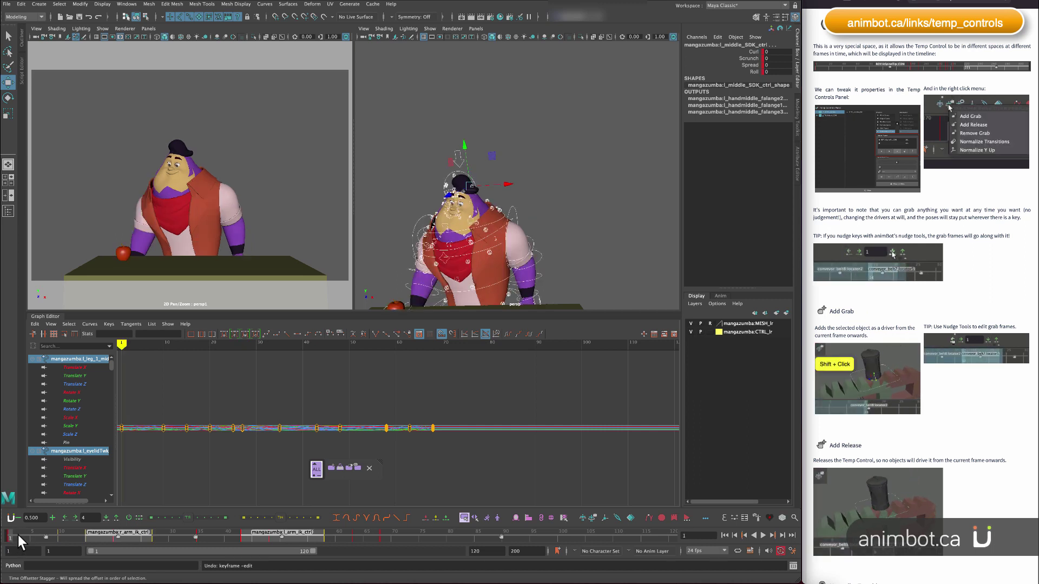
middle_click_drag(431, 276, 435, 232, "alt")
left_click(397, 201)
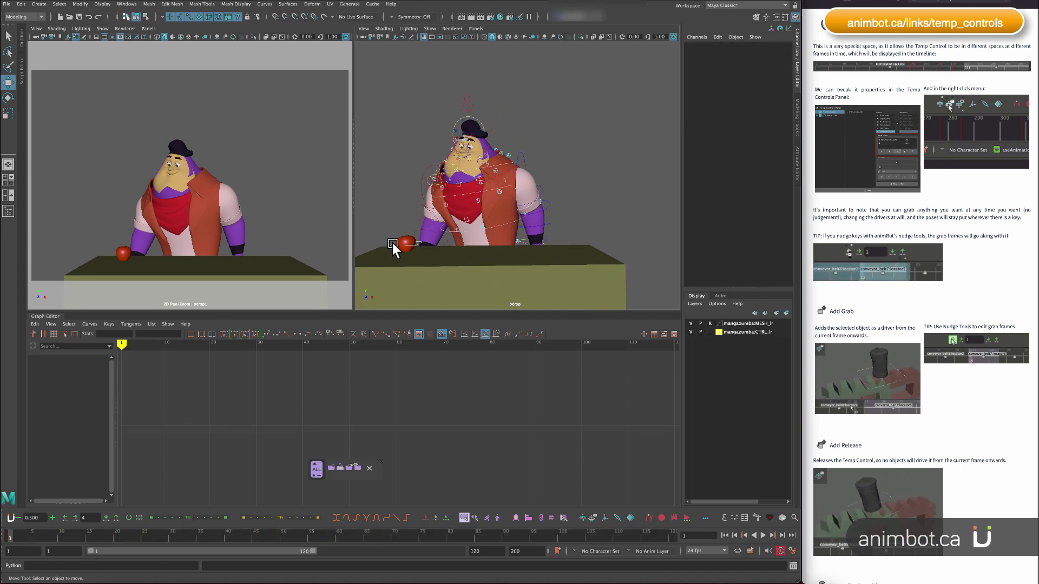
left_click(391, 243)
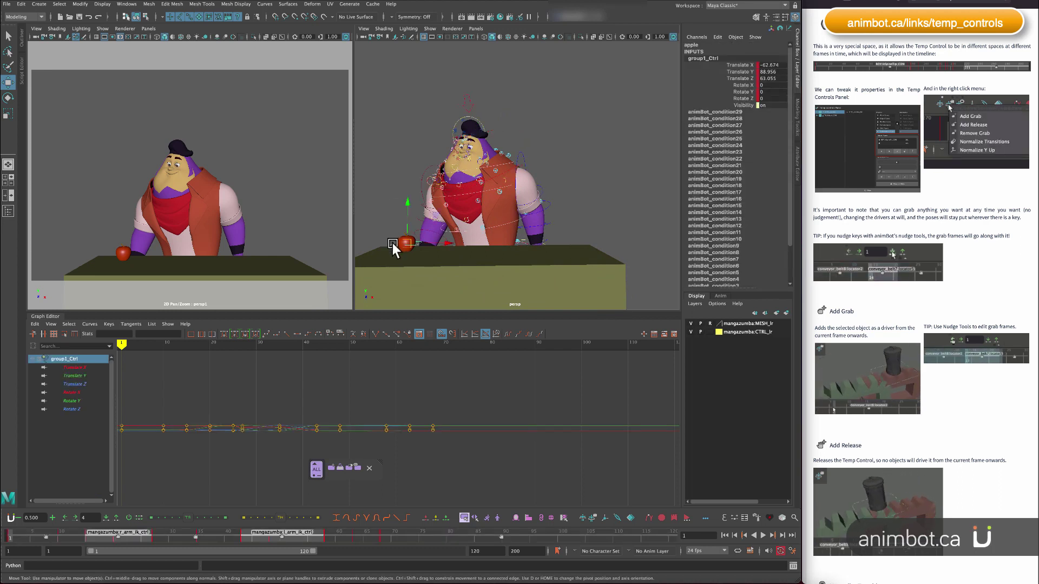
Try to shift the apple's Translate Y key at frame 1 in the Graph Editor.
left_click(85, 376)
left_click_drag(130, 406, 122, 441)
mouse_move(123, 433)
middle_mouse_down("shift")
mouse_move(123, 409)
mouse_move(122, 432)
middle_mouse_up("shift")
key("ctrl+z")
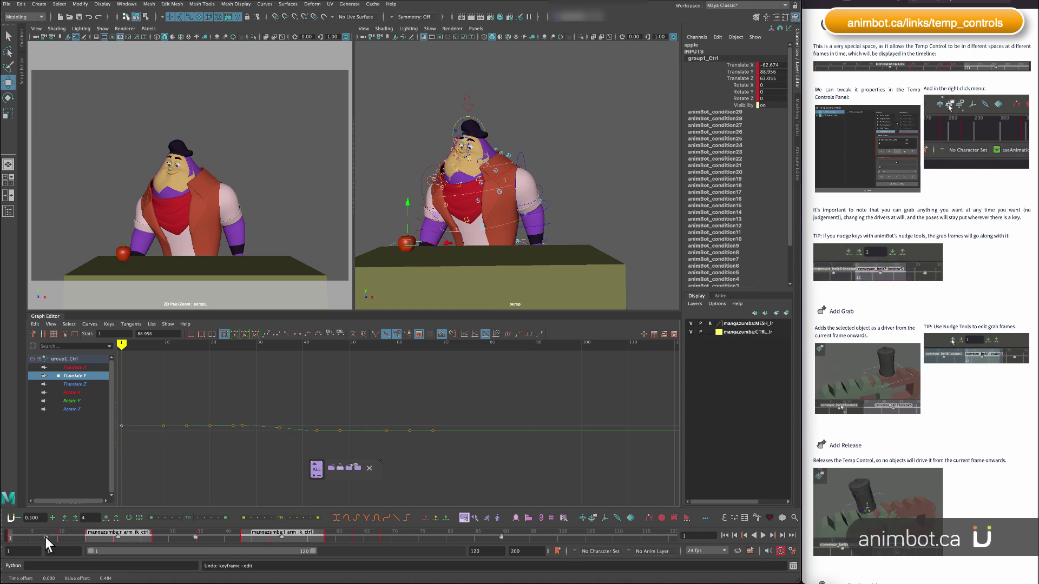
Compare the orientation of the apple's move axes at frame 1 and at the release on frame 27.
left_click_drag(46, 537, 154, 531)
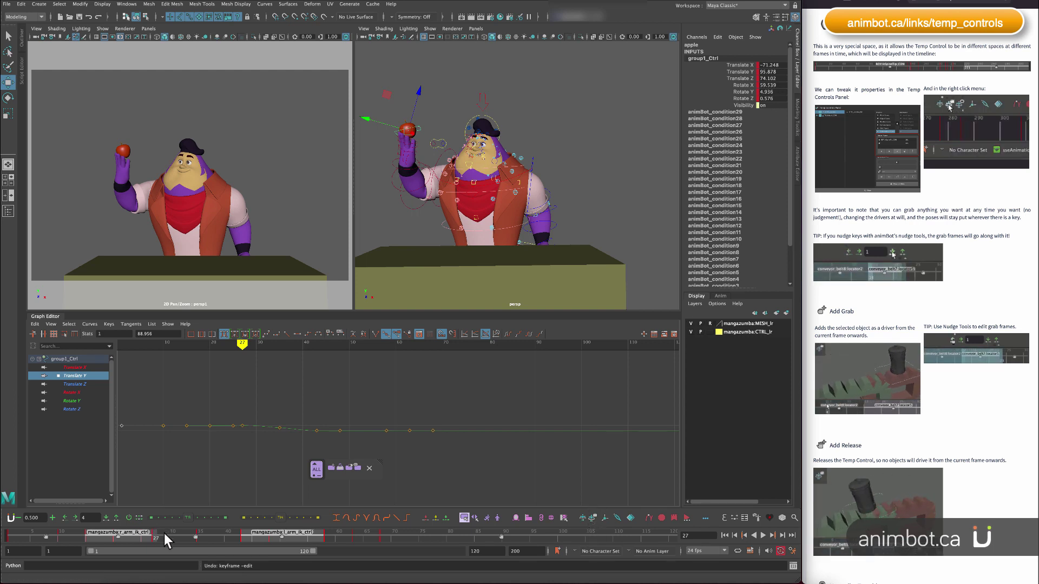
left_click_drag(165, 534, 156, 536)
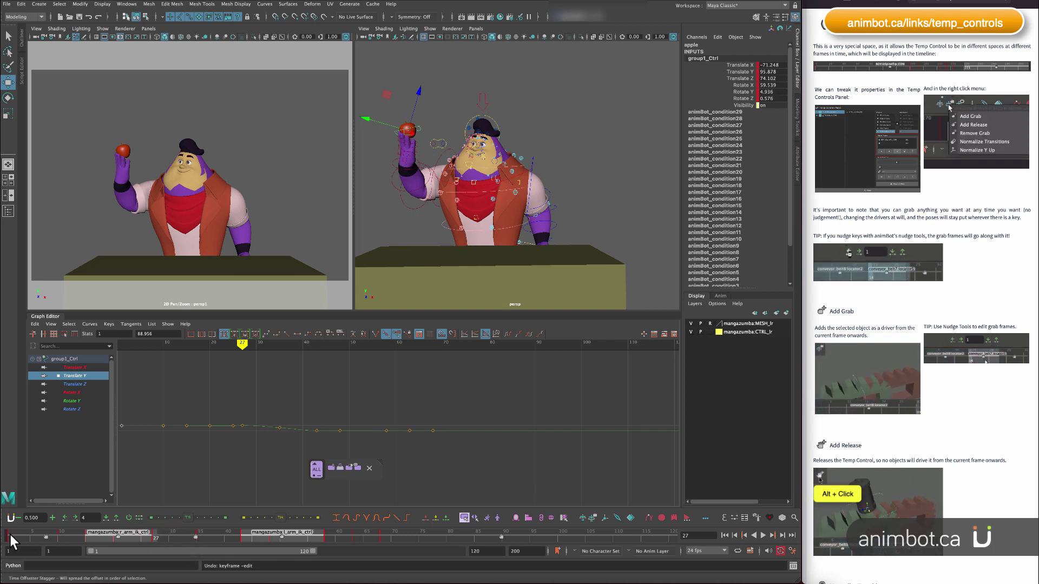
left_click(11, 536)
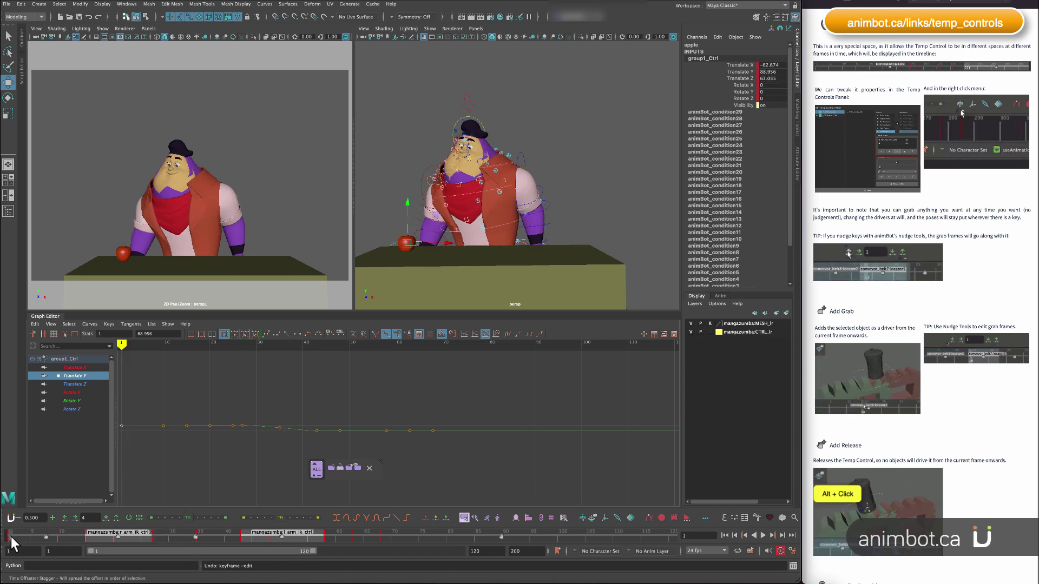
left_click(157, 536)
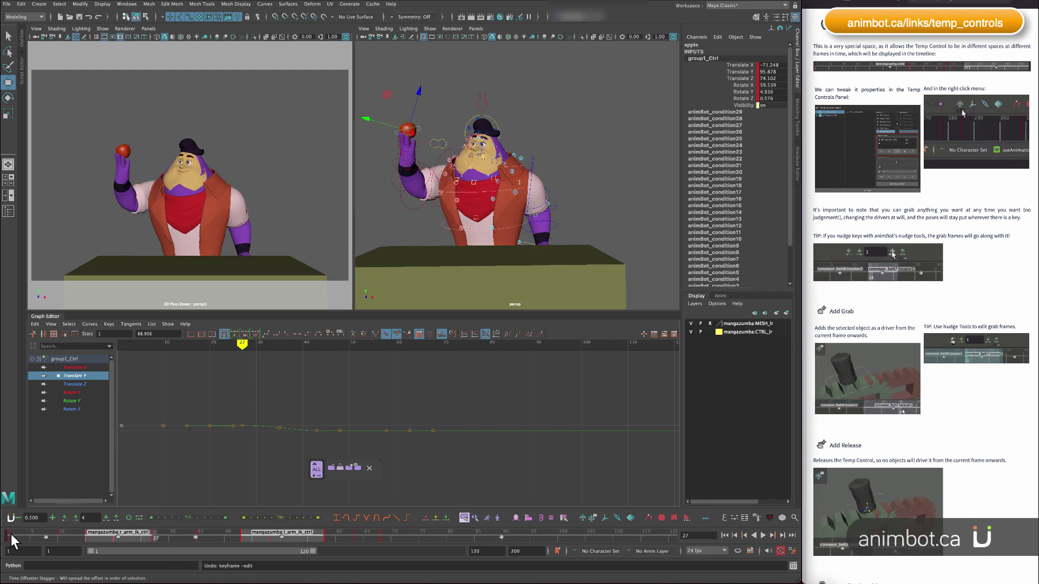
left_click(11, 534)
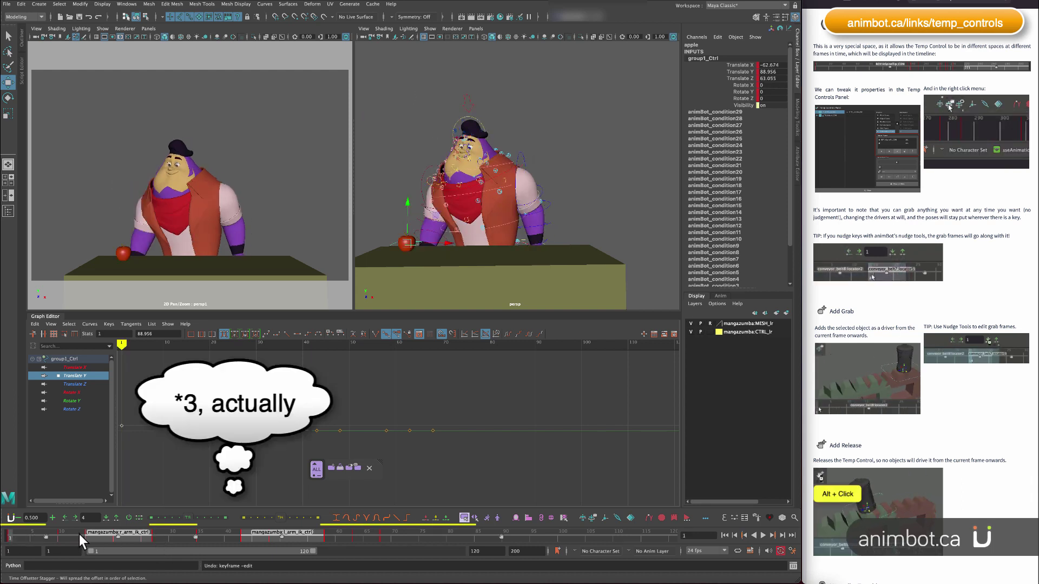
left_click(158, 538)
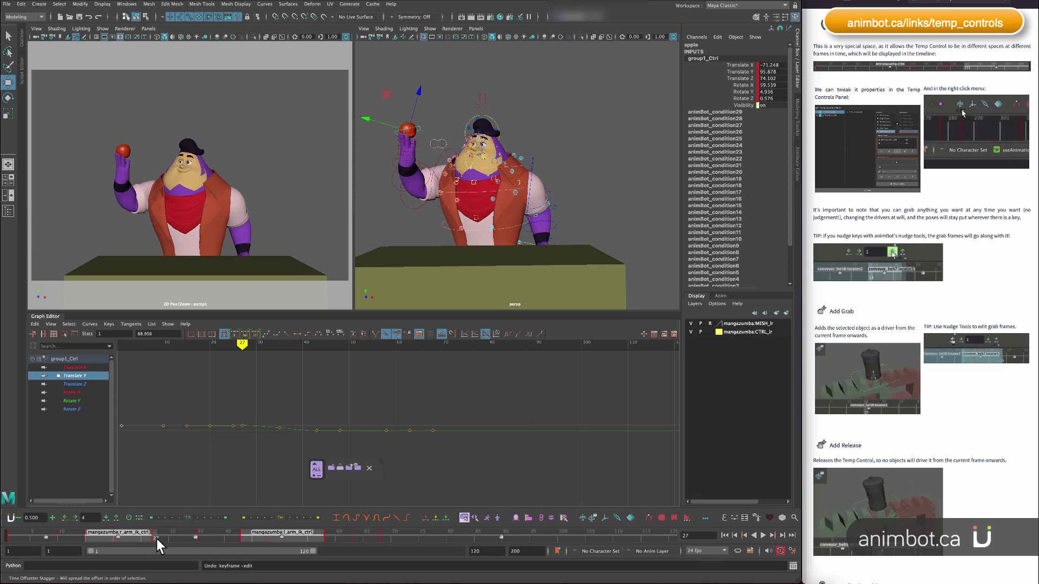
Apply Normalize Y Up to the apple's Grab Release temp control.
right_click(582, 518)
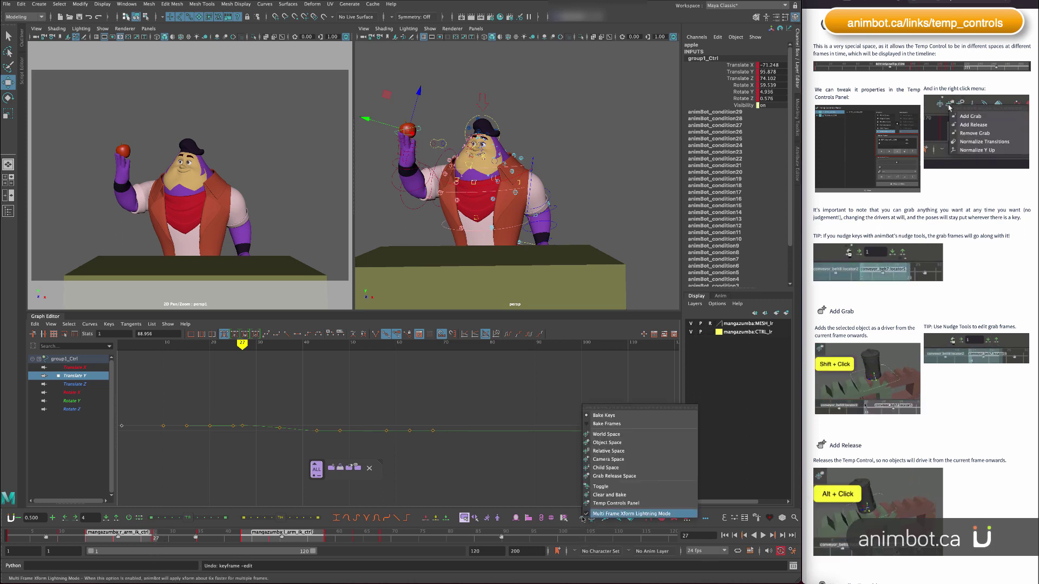
left_click(559, 466)
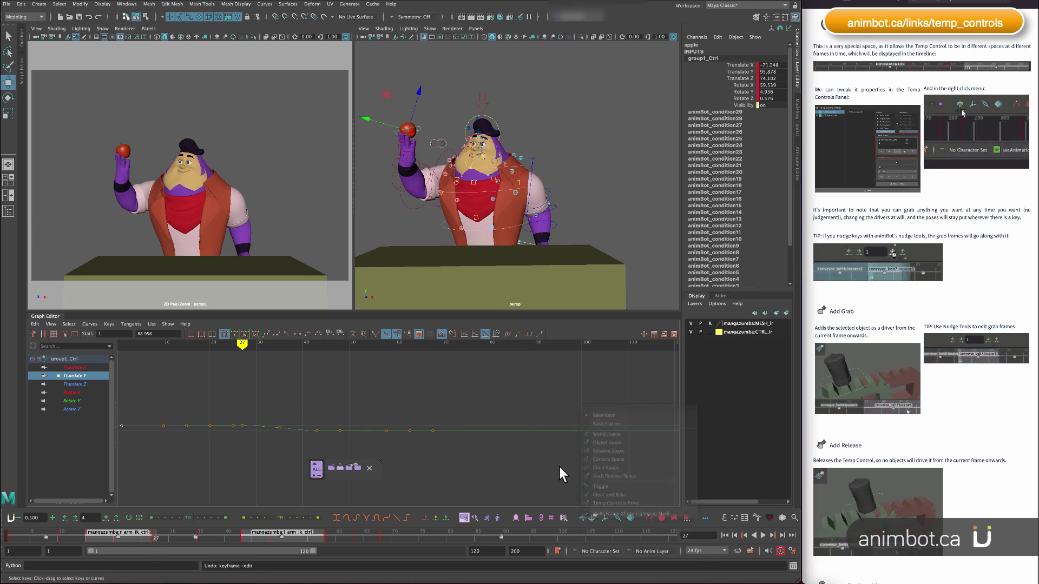
right_click(598, 517)
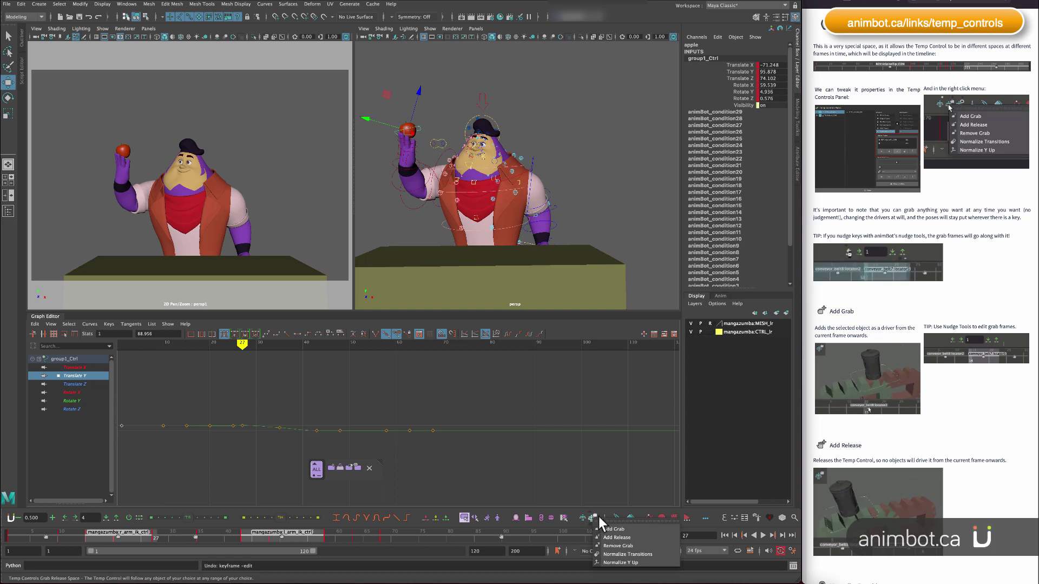
left_click(635, 561)
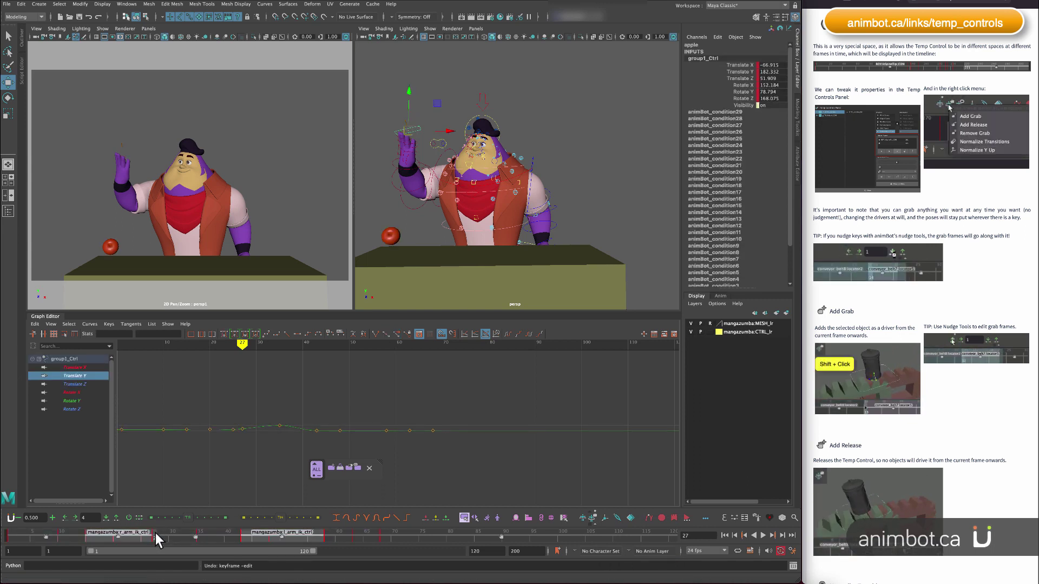
Step through the apple's keys between frames 1 and 43 and examine how its move axes are oriented.
left_click_drag(161, 535, 156, 534)
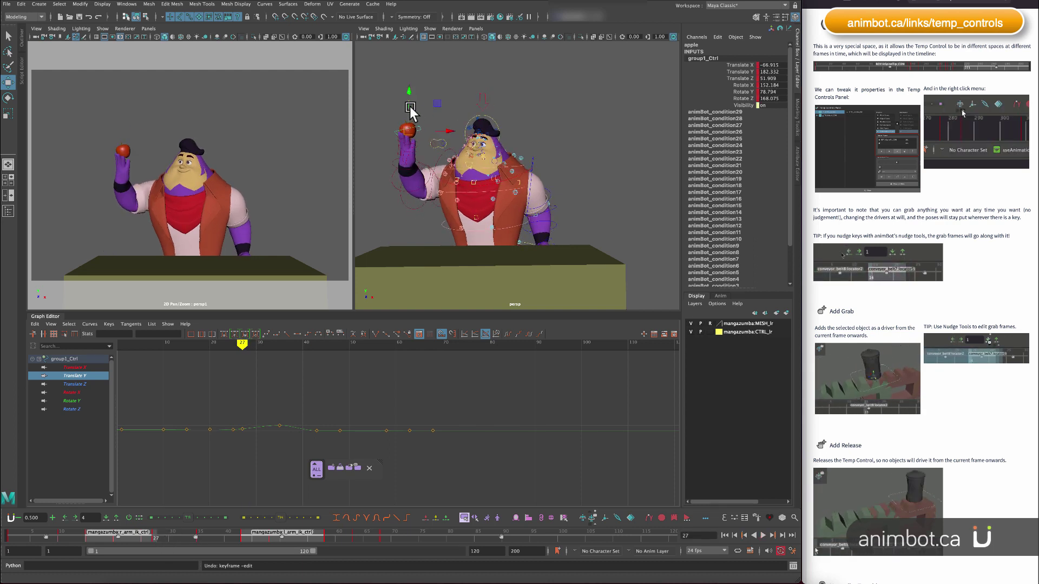
left_click_drag(429, 130, 434, 158, "alt")
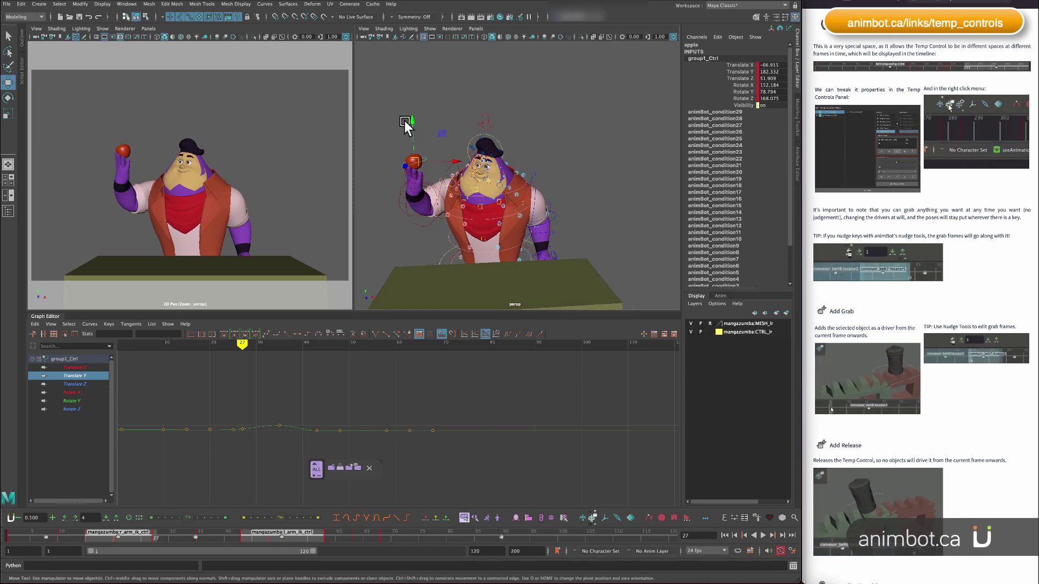
key("period")
key("period")
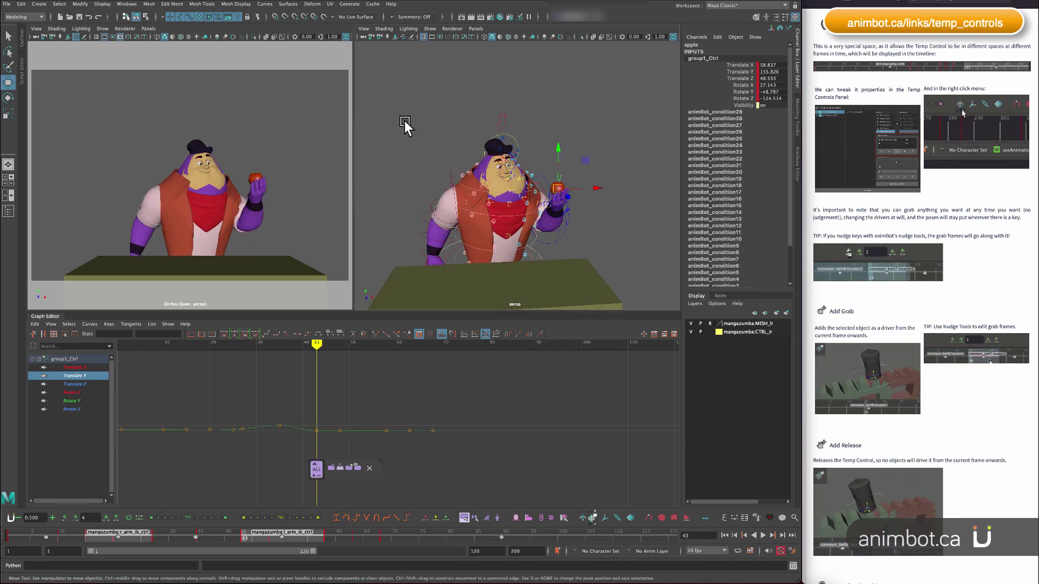
key("comma")
key("comma")
key("comma")
key("comma")
key("comma")
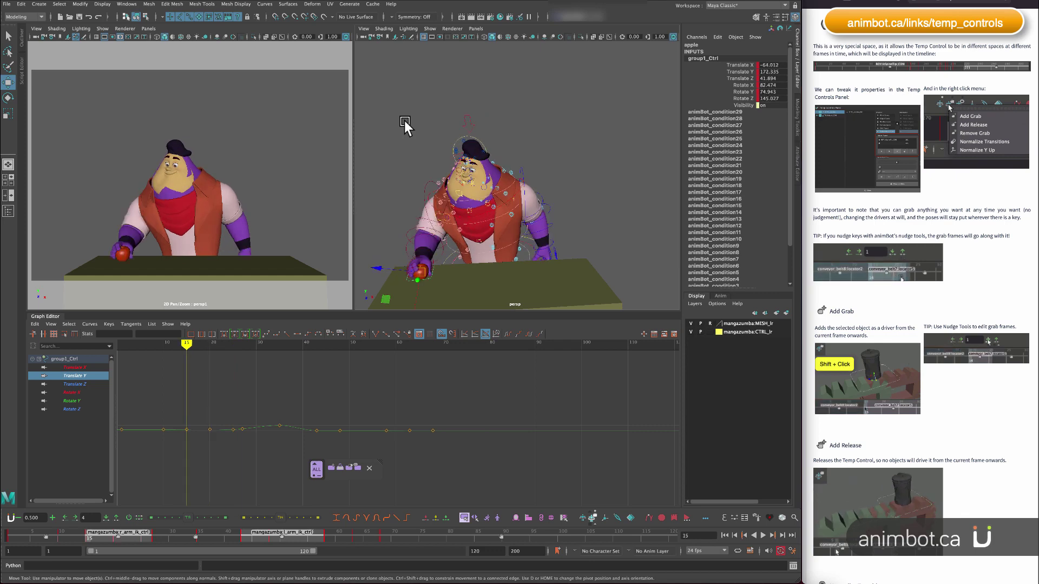
key("comma")
key("comma")
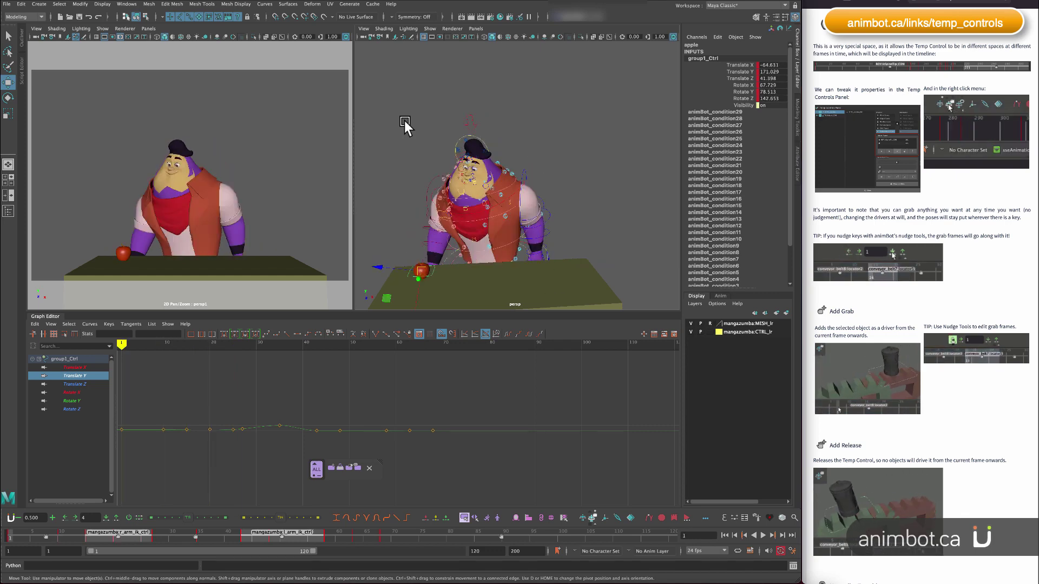
left_click_drag(404, 122, 485, 202, "alt")
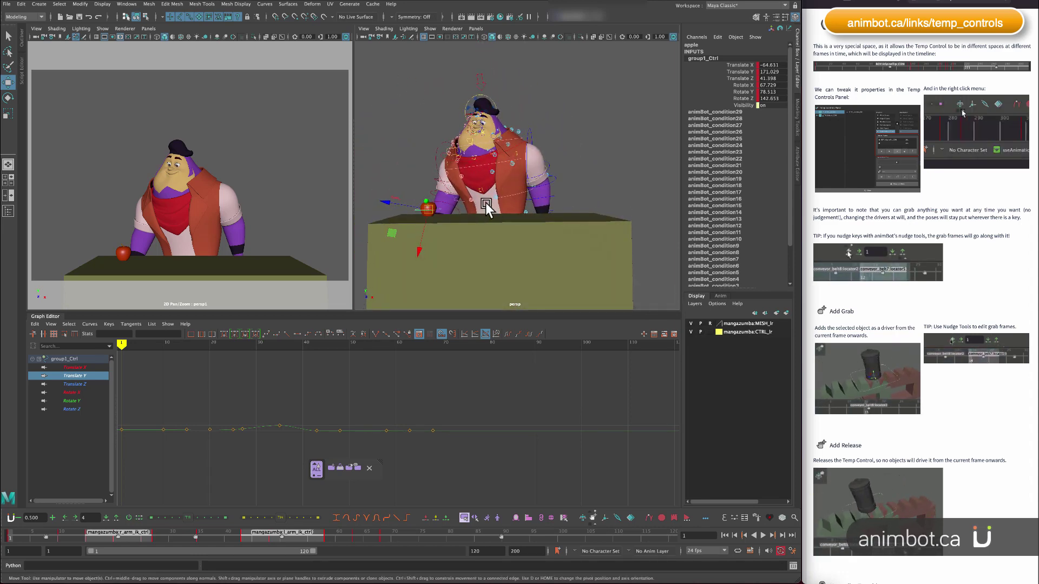
left_click(155, 534)
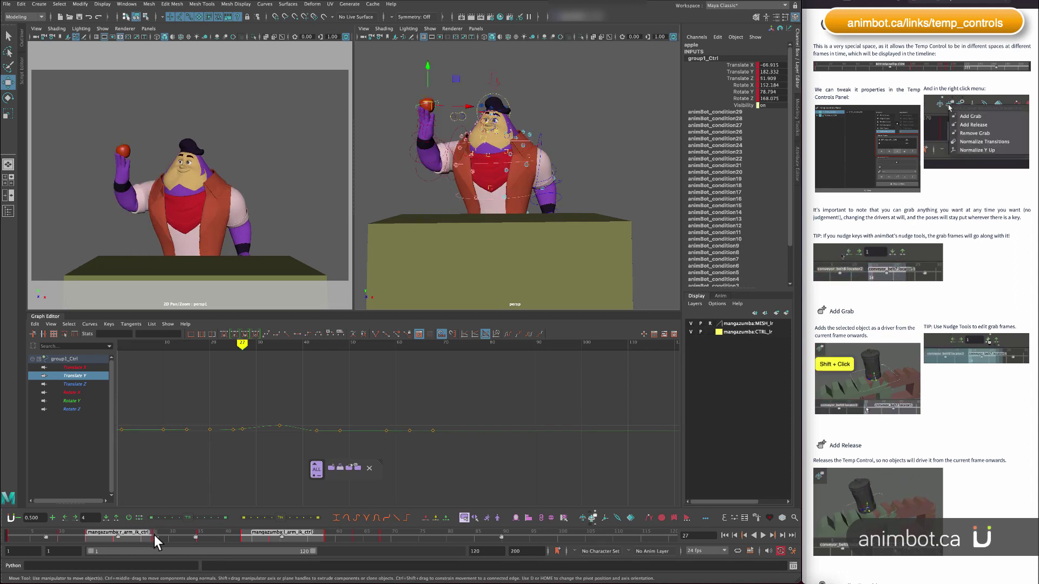
left_click_drag(483, 161, 489, 188, "alt")
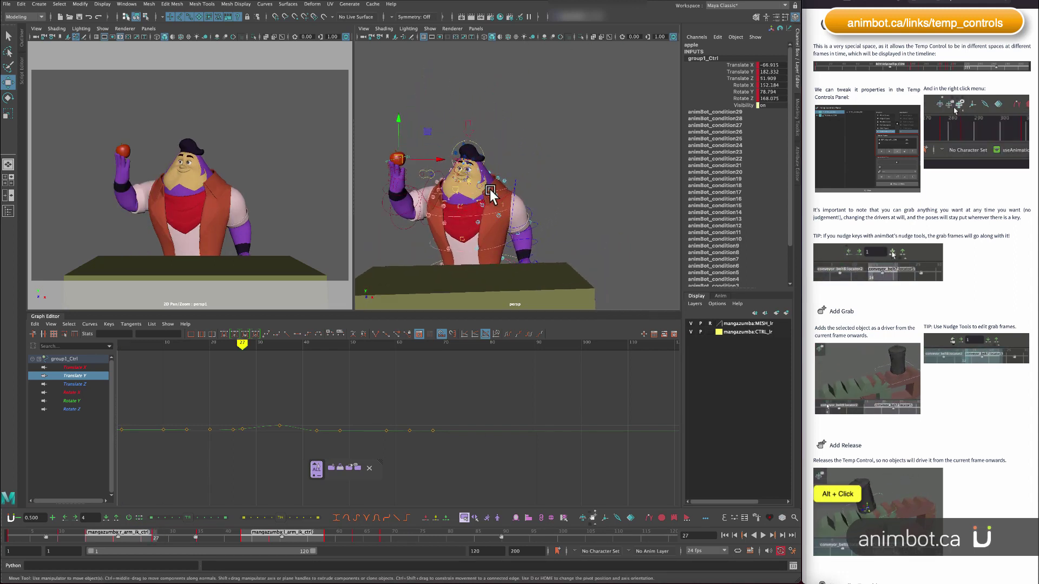
Steepen the tangent of the apple's Translate Y key at frame 27 toward the peak at frame 35.
left_click(200, 533)
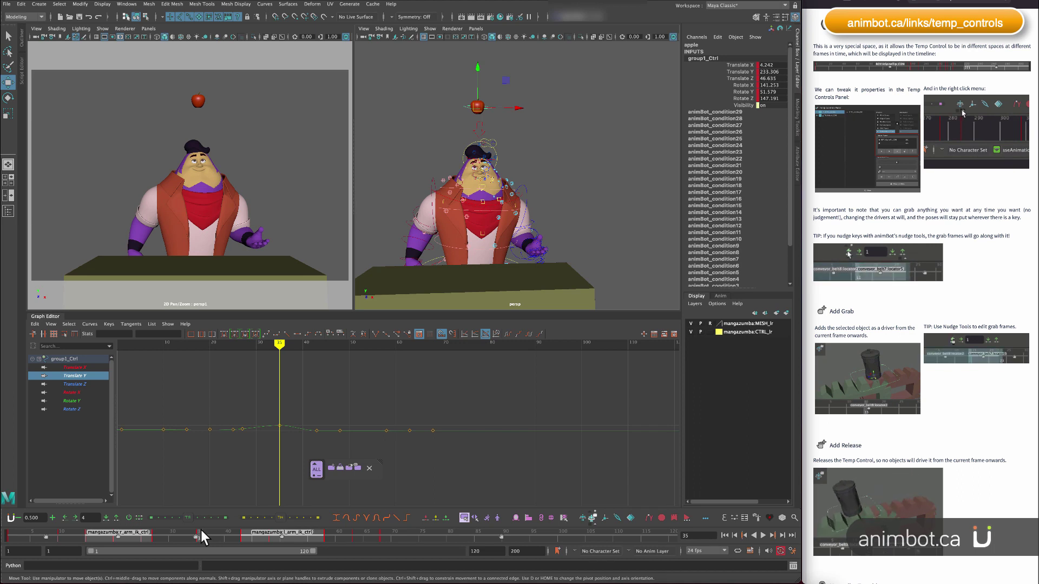
right_click_drag(295, 454, 293, 369, "alt+shift")
left_click_drag(225, 459, 261, 406)
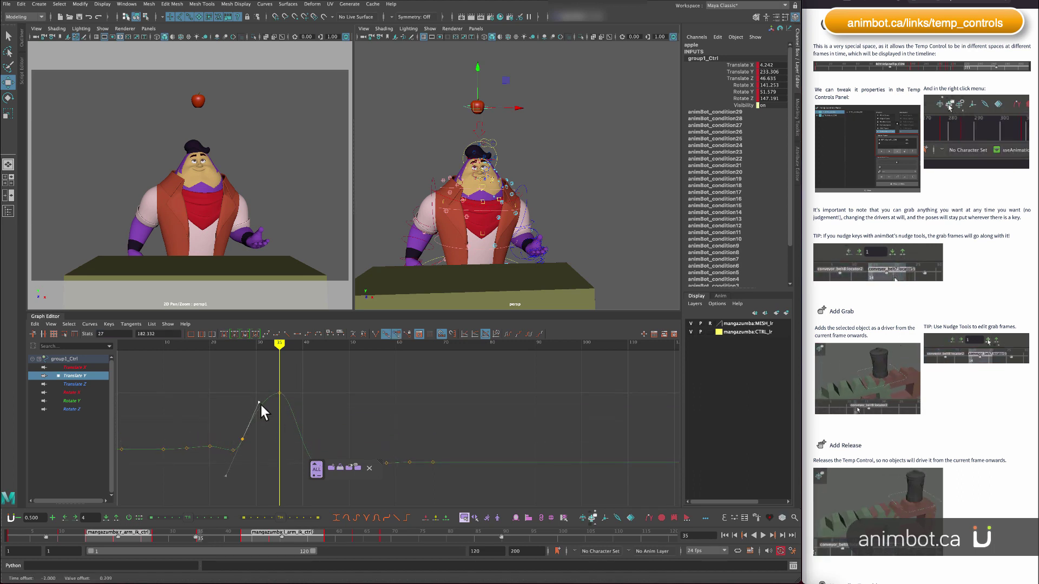
middle_click_drag(332, 422, 304, 392, "alt")
Give the apple's Translate Y key at frame 43 a Bounce Tangent and reshape its incoming handle for a fuller arc.
left_click_drag(293, 417, 278, 397)
left_click_drag(199, 538, 242, 528)
left_click_drag(299, 418, 281, 445)
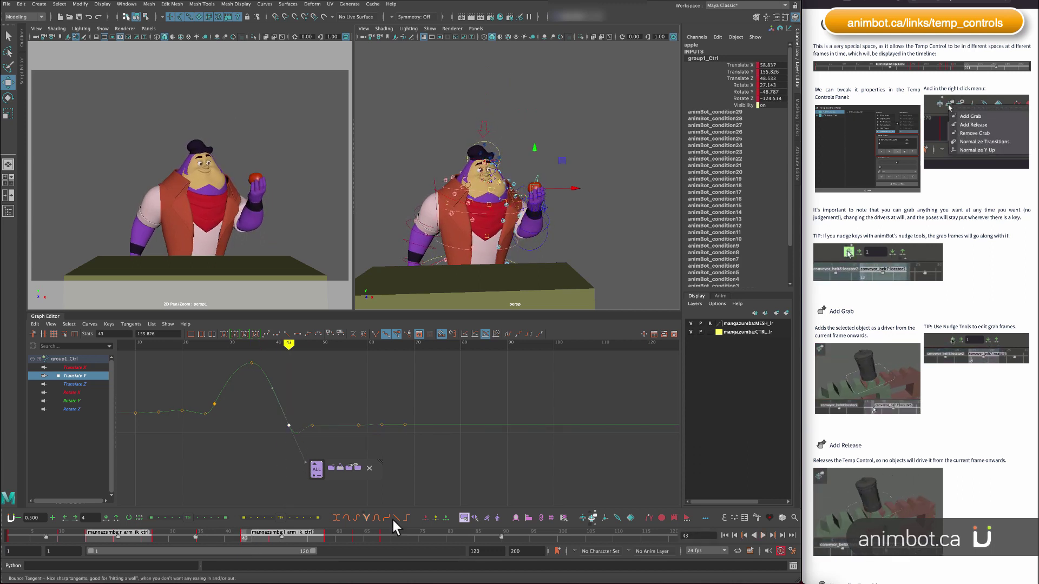
left_click(367, 519)
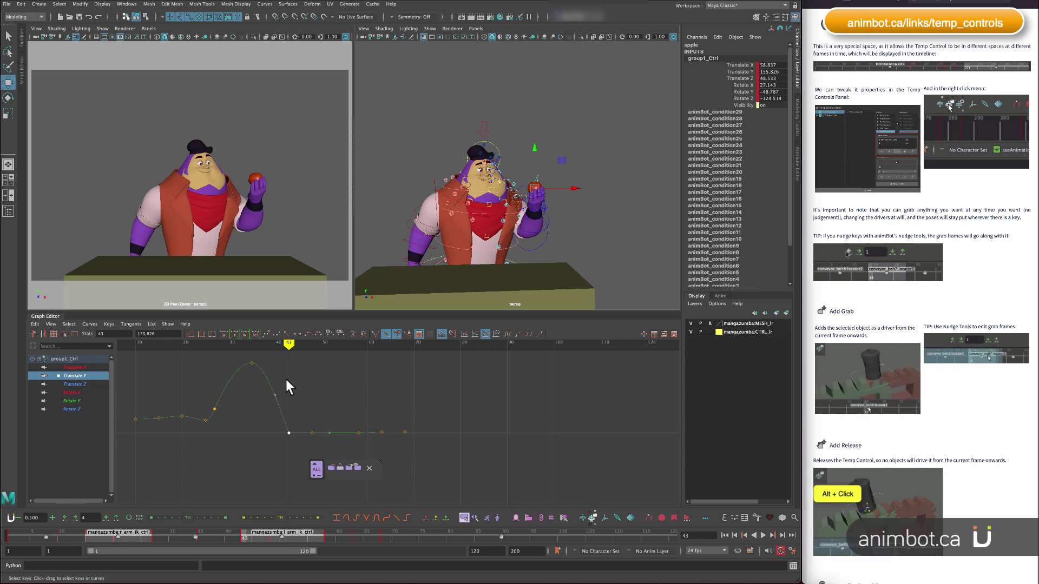
left_click_drag(275, 396, 278, 385)
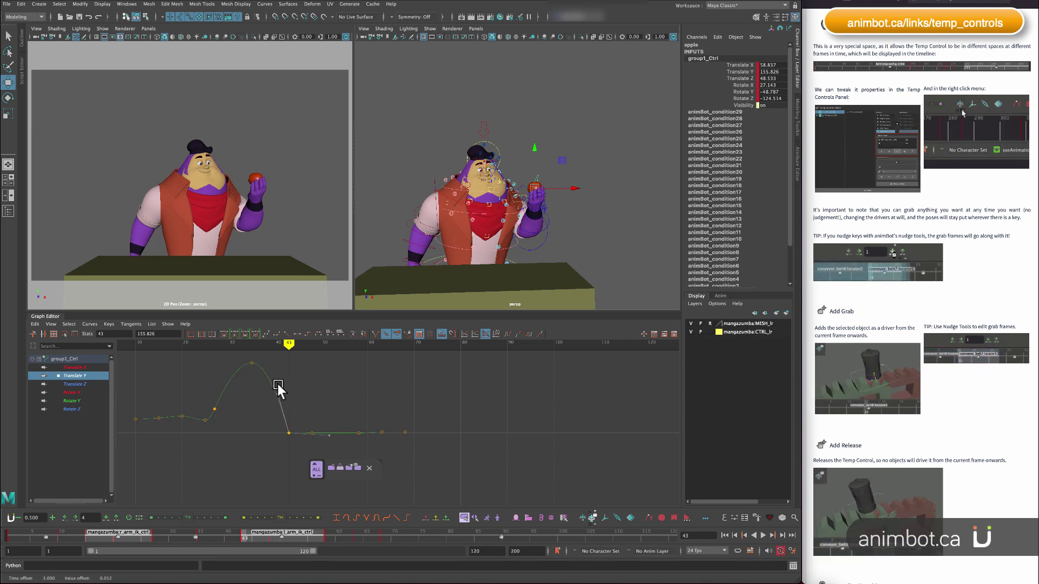
Remove the apple's Translate X key at frame 35 and make that curve linear between frames 27 and 43.
left_click(79, 367)
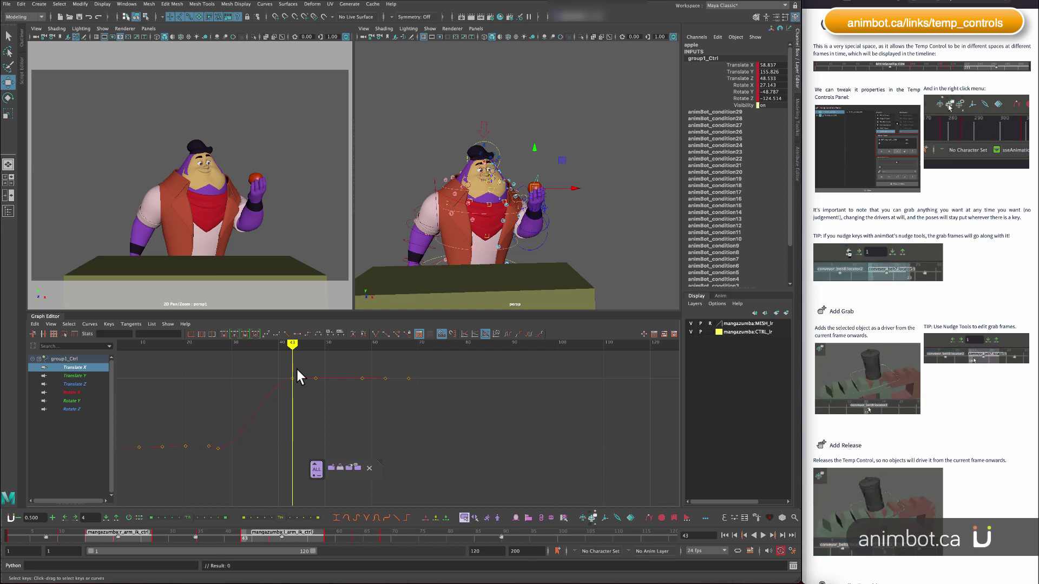
left_click_drag(296, 370, 216, 460)
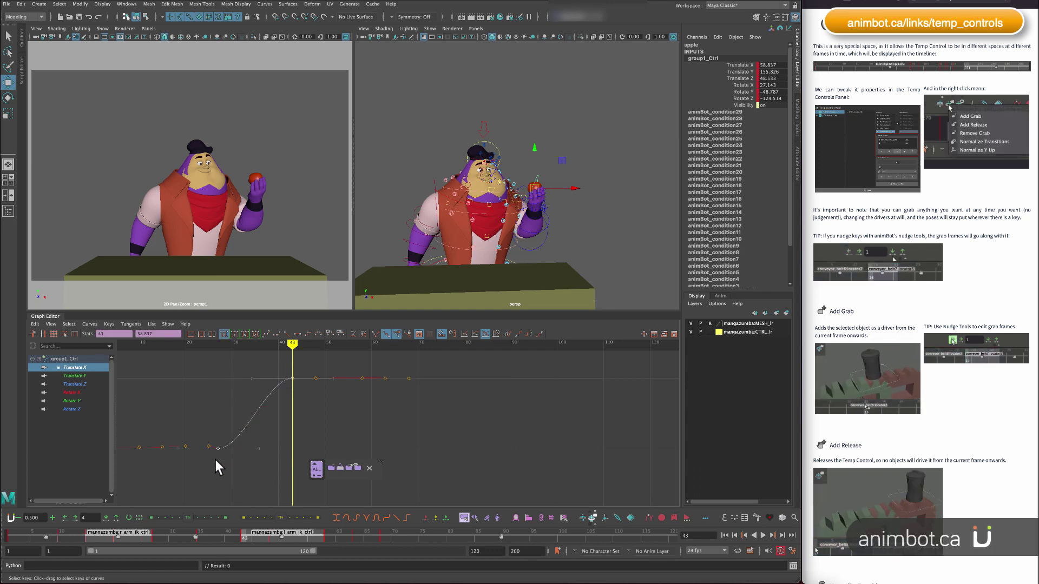
left_click(395, 518)
Remove the apple's Translate Z key at frame 35 and make that curve linear between frames 27 and 43.
left_click(85, 384)
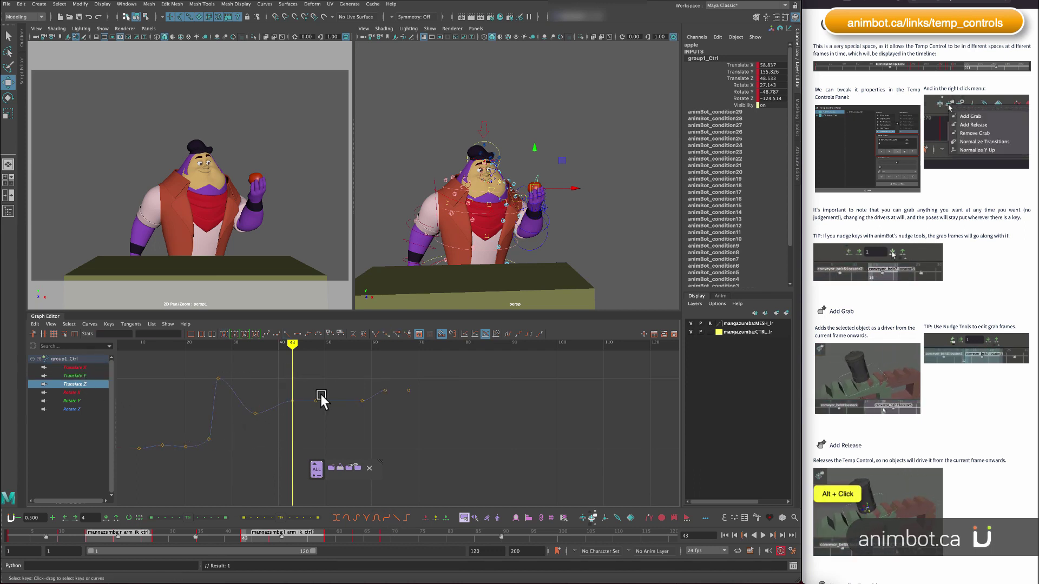
left_click_drag(265, 395, 241, 437)
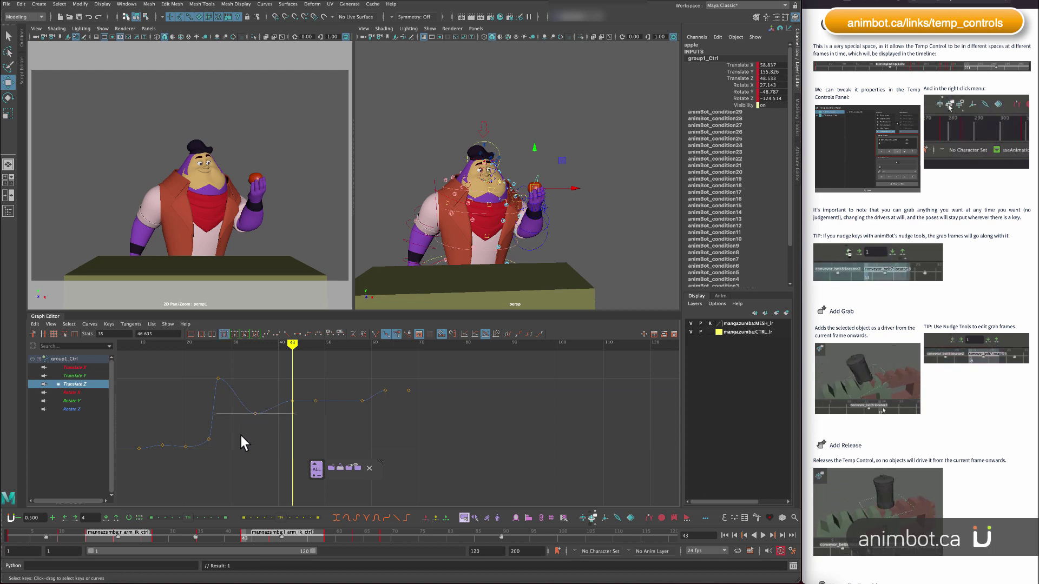
key("comma")
key("Delete")
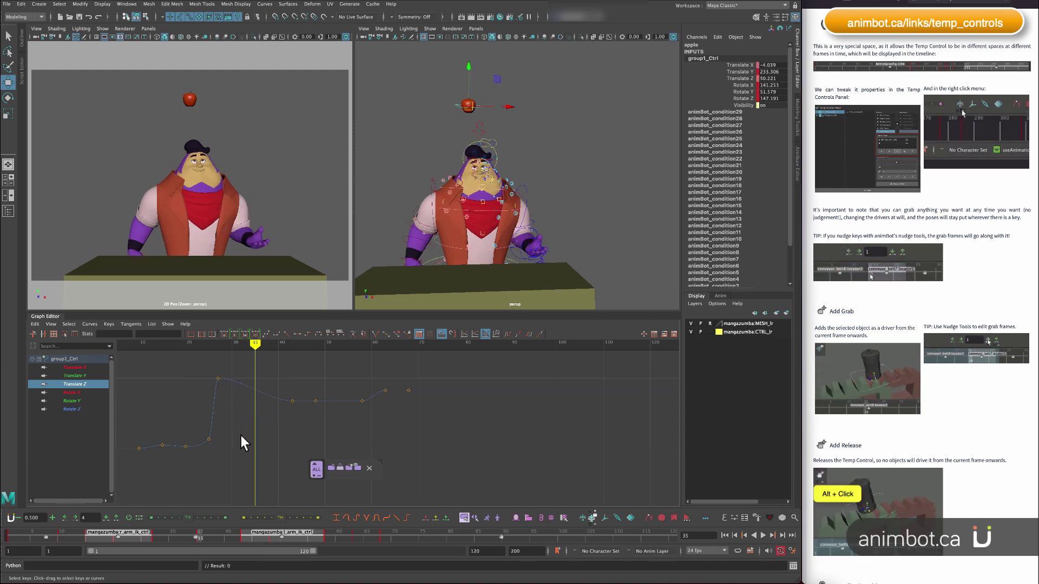
left_click(218, 379)
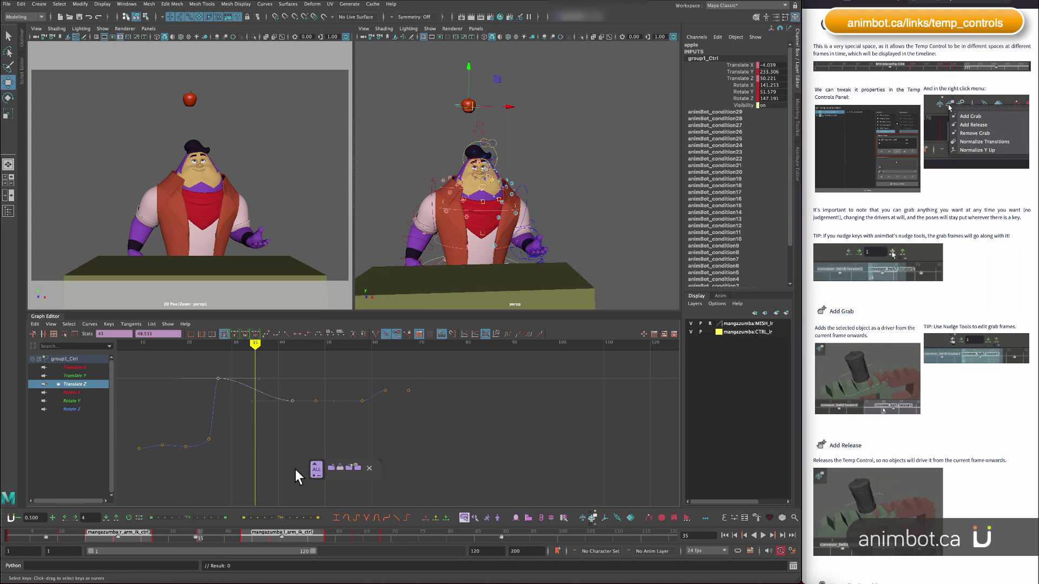
left_click(398, 518)
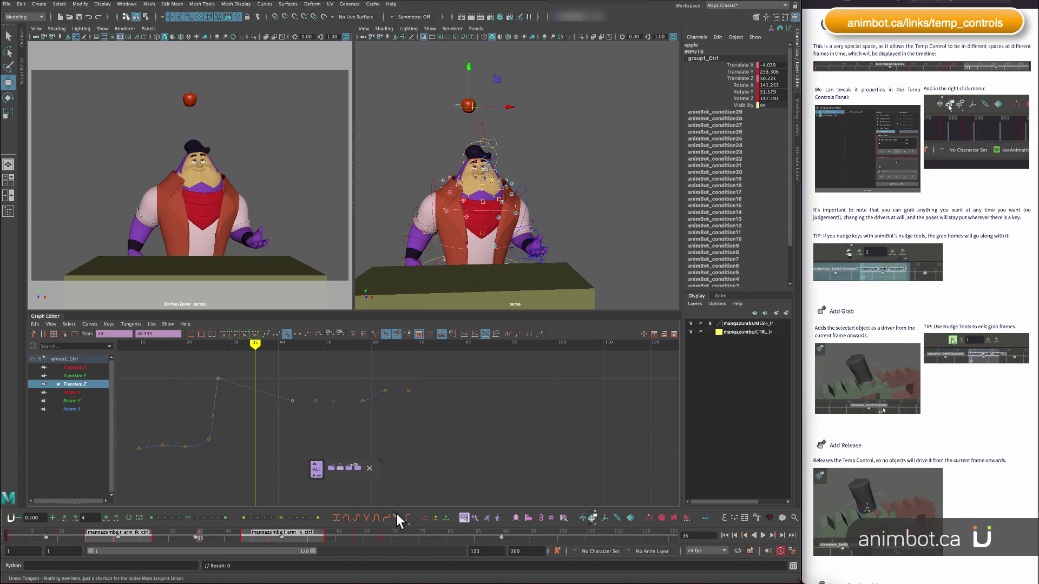
Delete the apple's Rotate X, Y and Z keys at frame 35 and make those curves linear between frames 27 and 43.
left_click_drag(82, 392, 80, 407)
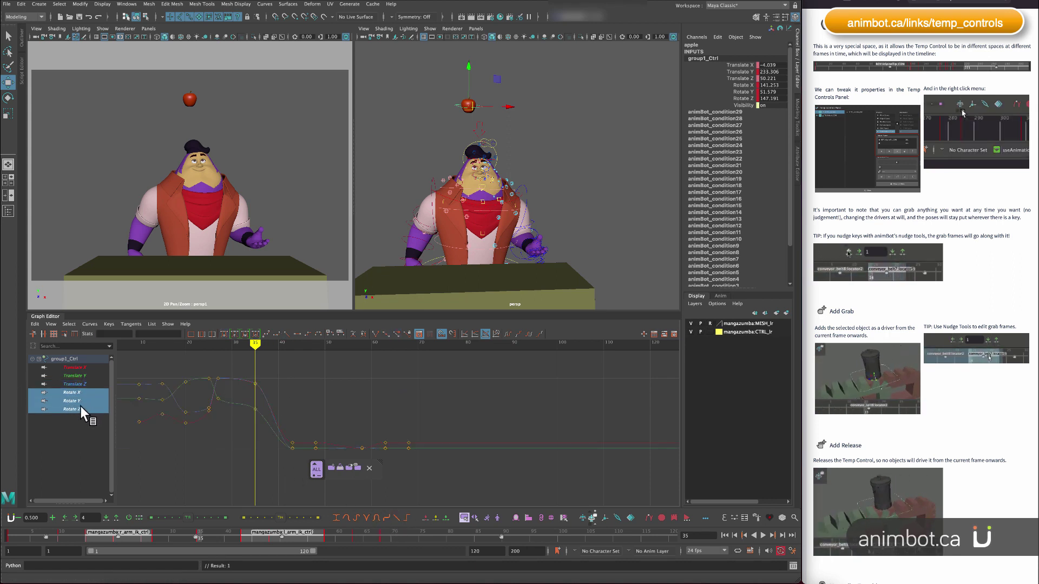
left_click_drag(262, 377, 298, 472)
key("Delete")
left_click(398, 518)
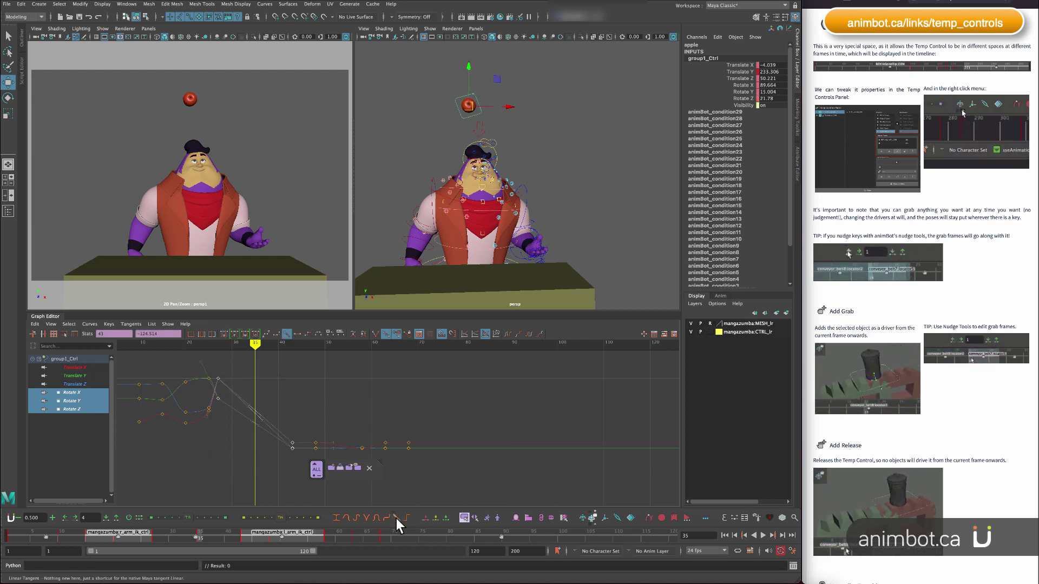
left_click(314, 394)
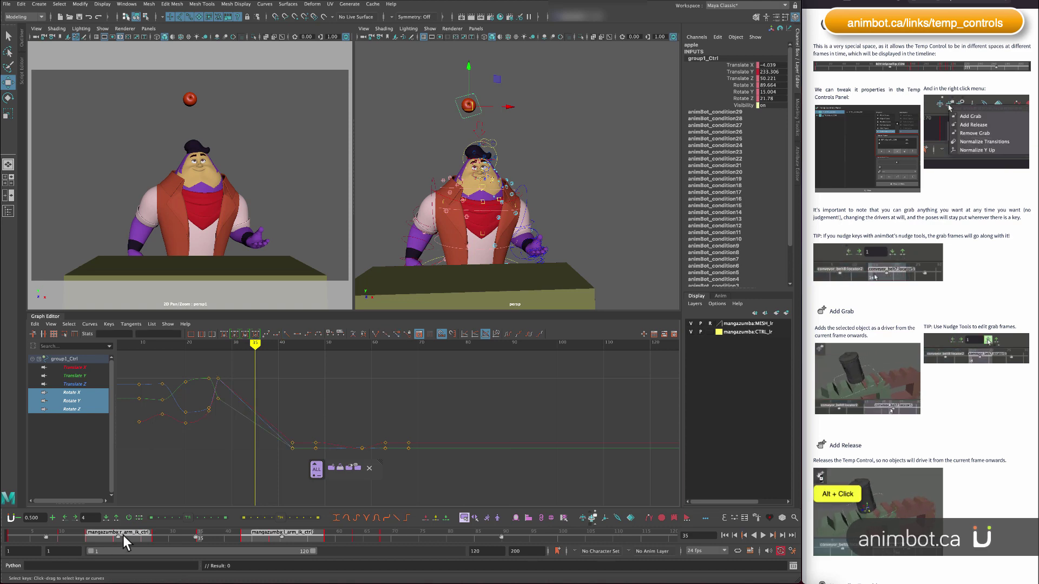
Play and scrub through the animation to review the apple's toss and the grab ranges on the timeline.
mouse_move(204, 536)
left_mouse_down()
mouse_move(151, 538)
mouse_move(256, 531)
mouse_move(177, 524)
mouse_move(135, 544)
mouse_move(401, 525)
left_mouse_up()
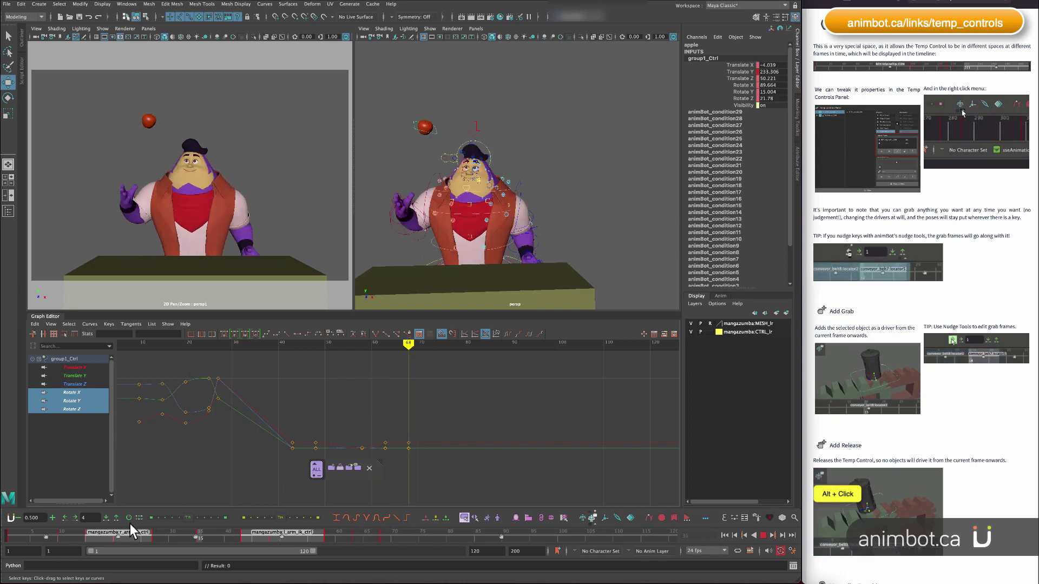
left_click(95, 533)
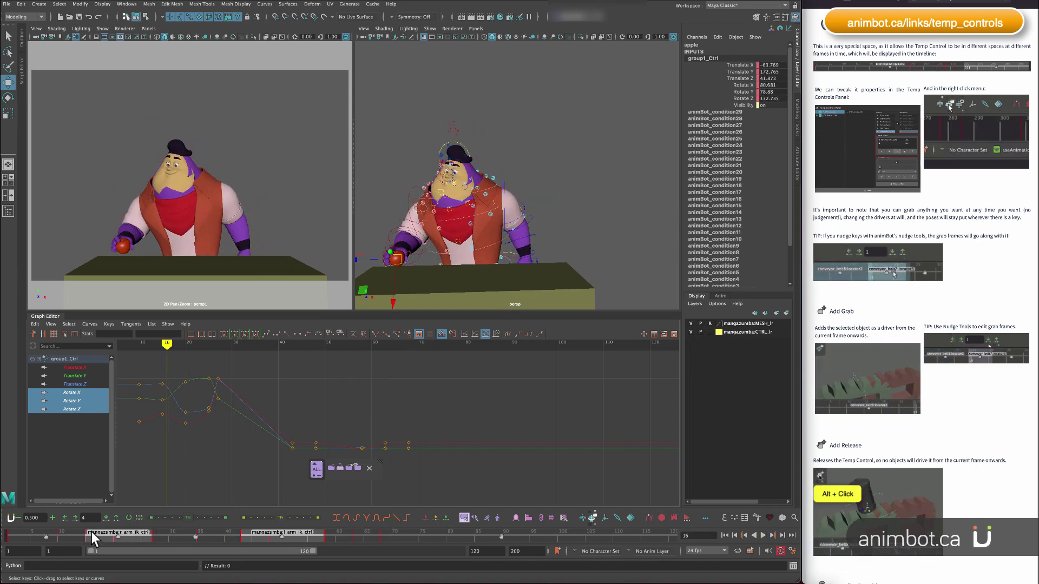
left_click(215, 536)
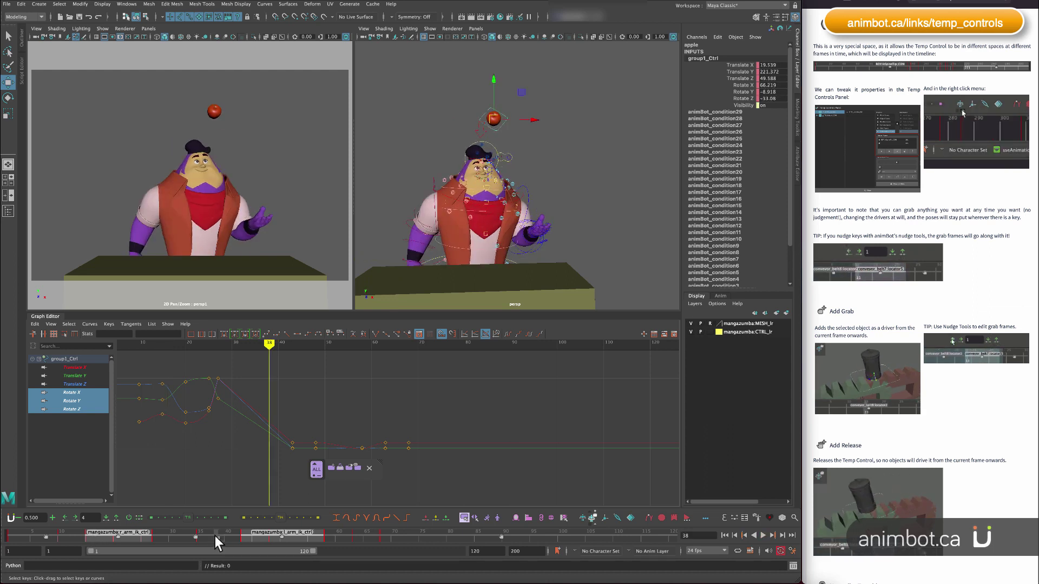
Look over the temp control options, then find the Normalize Transitions section in the animBot documentation.
right_click(582, 518)
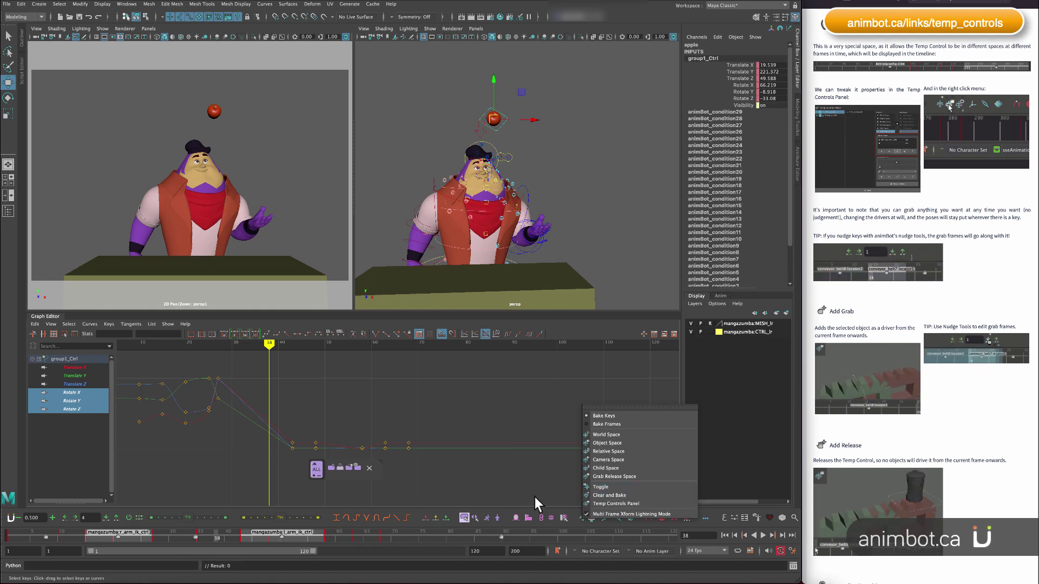
left_click(525, 477)
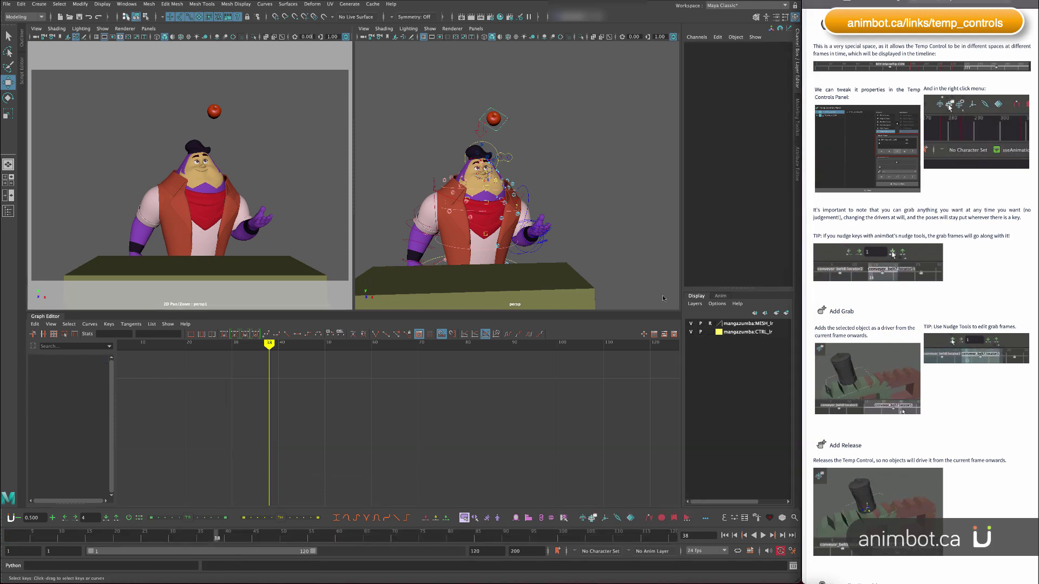
scroll(930, 398, "down", 6)
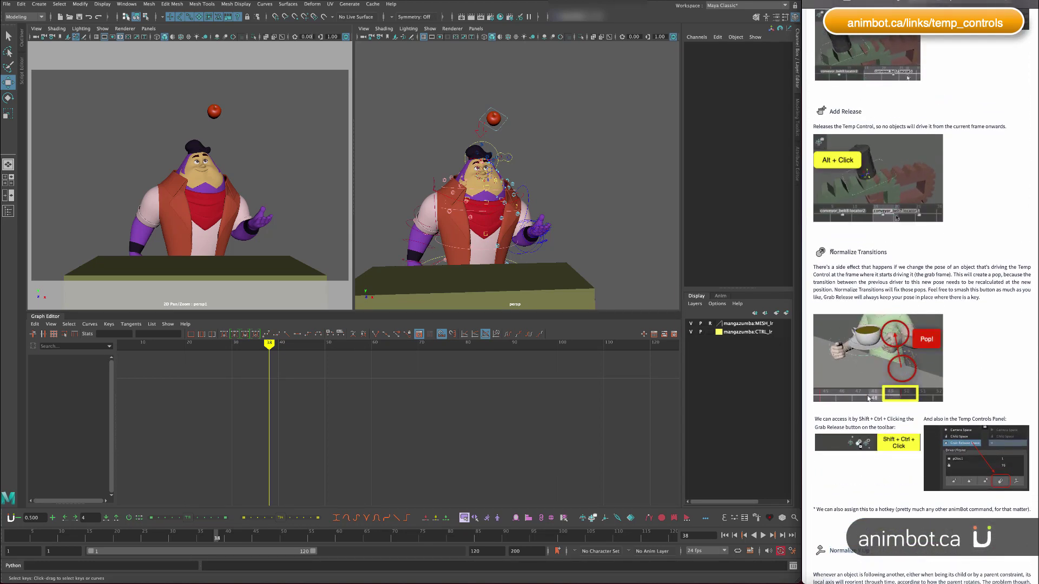
left_click_drag(827, 252, 906, 261)
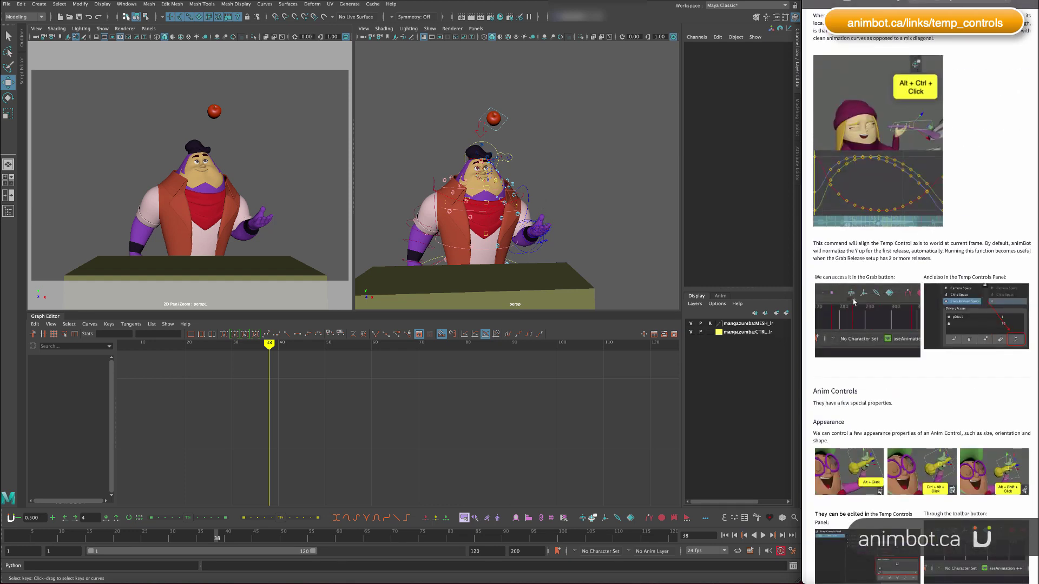
Collapse the Graph Editor to enlarge the viewports, clear the selection and reframe the character in the perspective view.
left_click(570, 182)
left_click(51, 317)
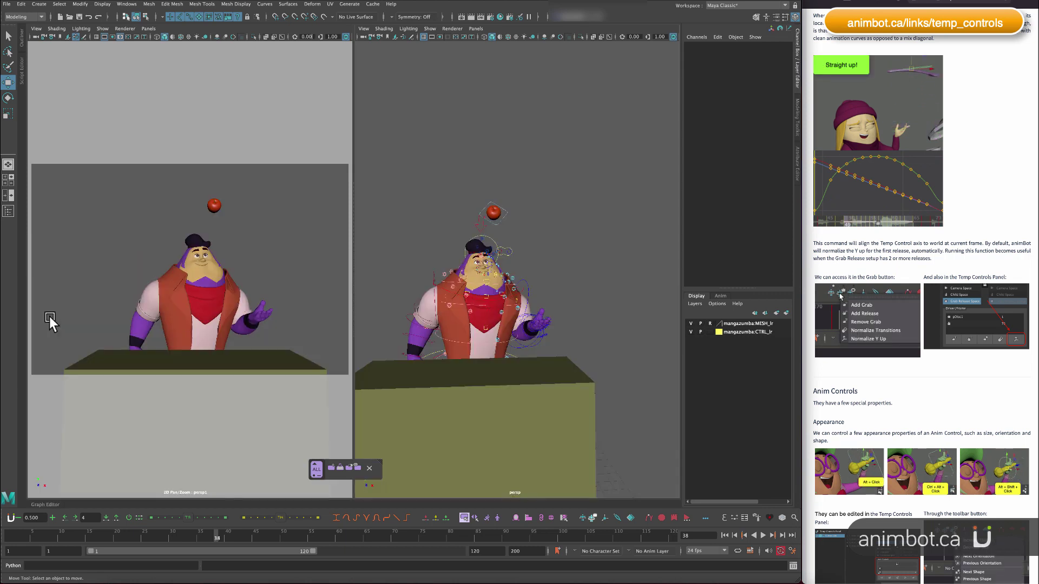
left_click(317, 470)
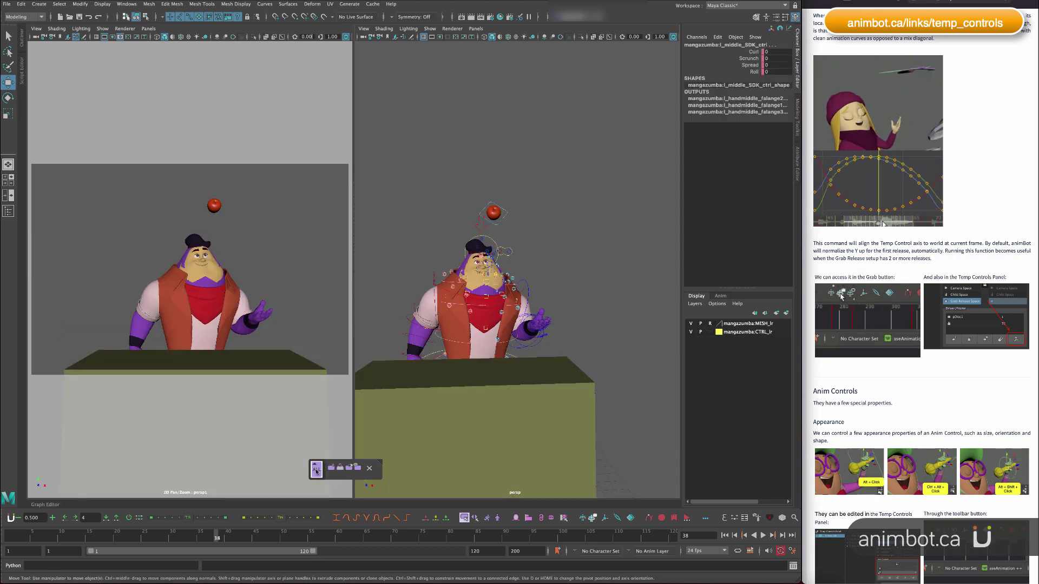
middle_click_drag(539, 292, 530, 259, "alt")
left_click(564, 247)
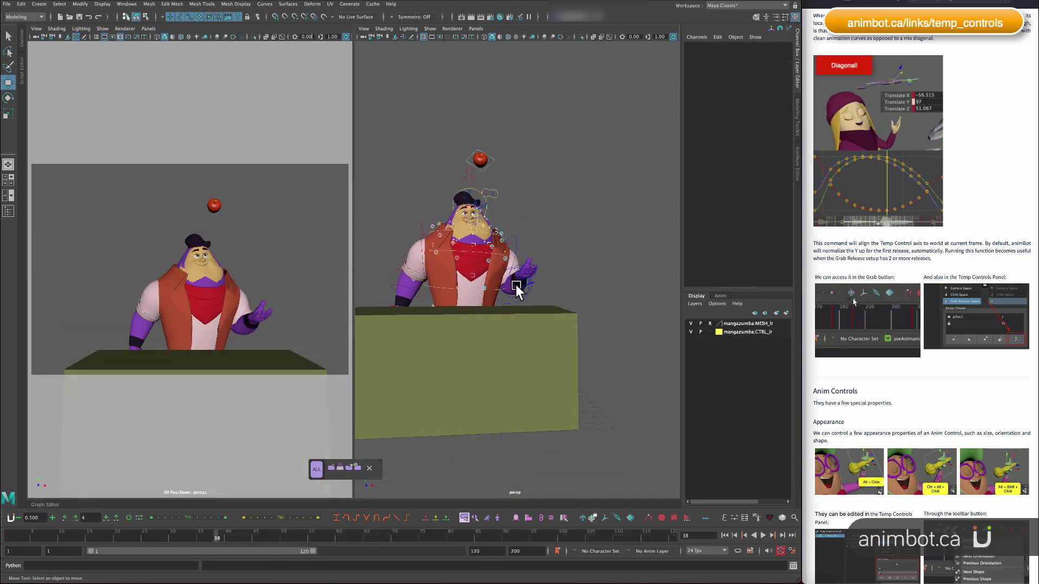
Move the character's left arm IK control outward, away from the body, at the apple's grab frame 43.
left_click(516, 286)
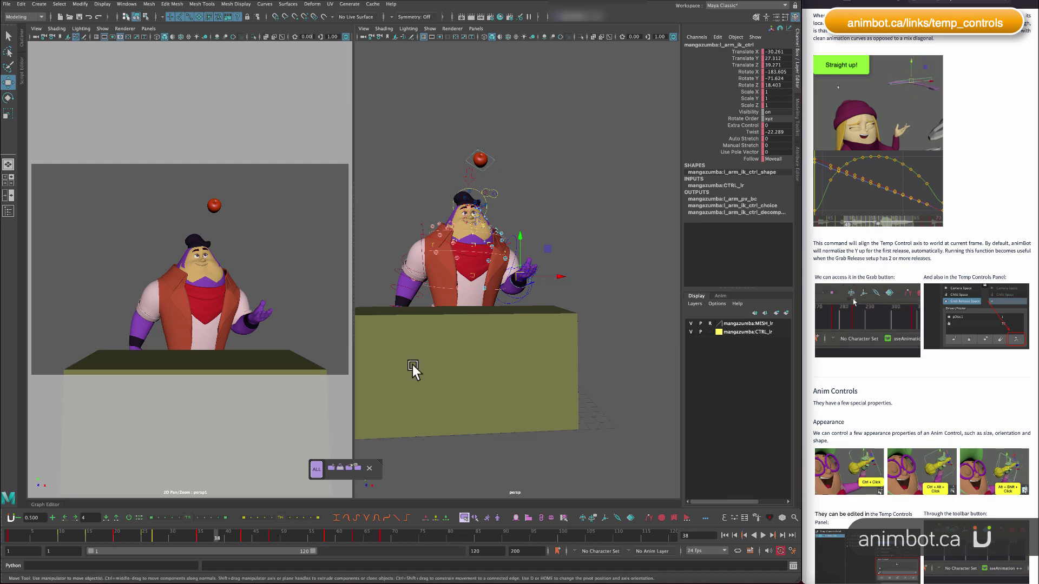
mouse_move(500, 150)
left_mouse_down("alt")
mouse_move(492, 164)
mouse_move(511, 143)
mouse_move(505, 153)
left_mouse_up("alt")
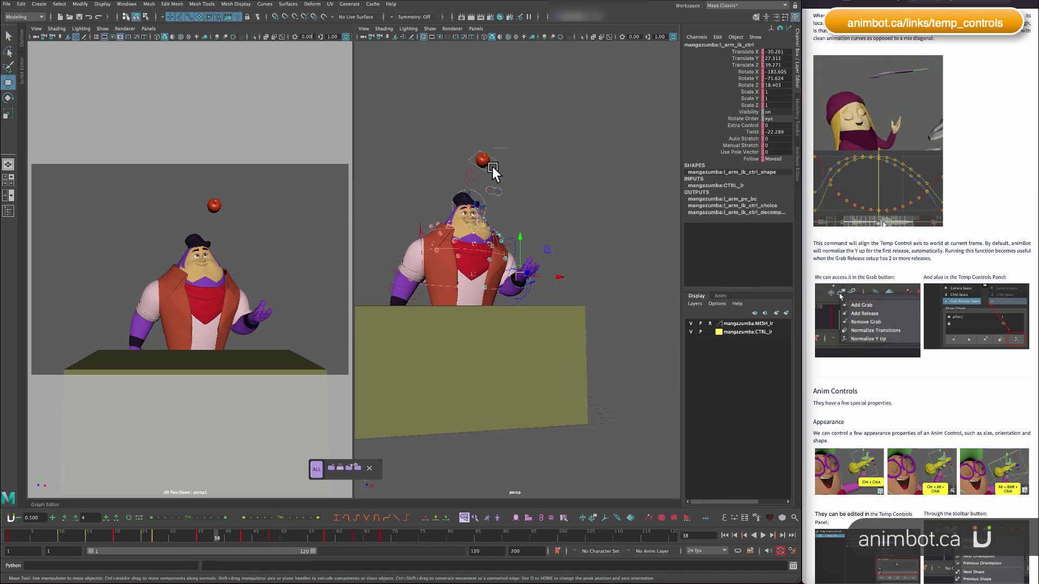
left_click(492, 166)
left_click_drag(232, 535, 243, 537)
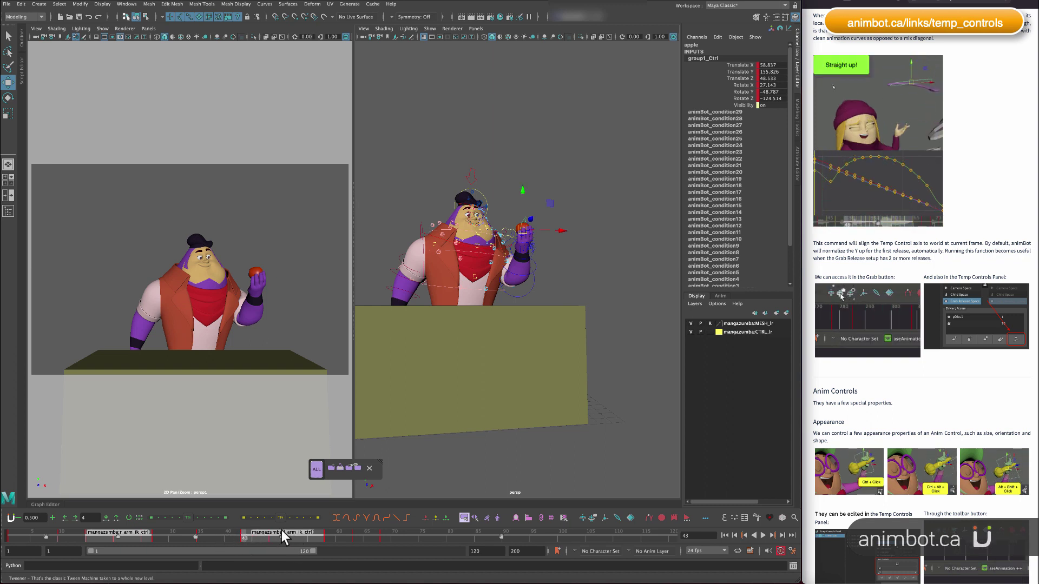
middle_click_drag(505, 248, 521, 269, "alt")
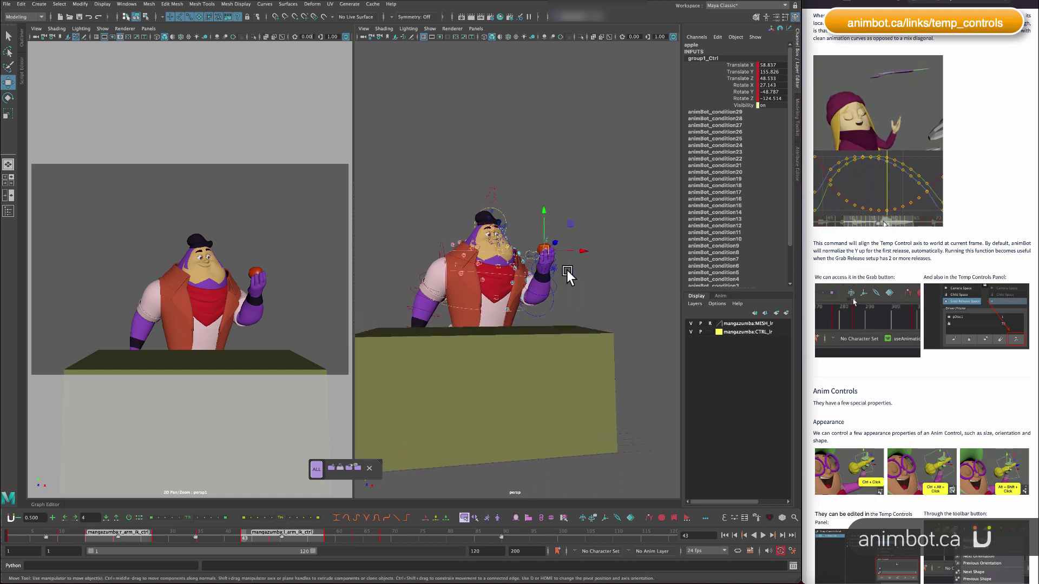
left_click_drag(567, 275, 545, 278, "alt")
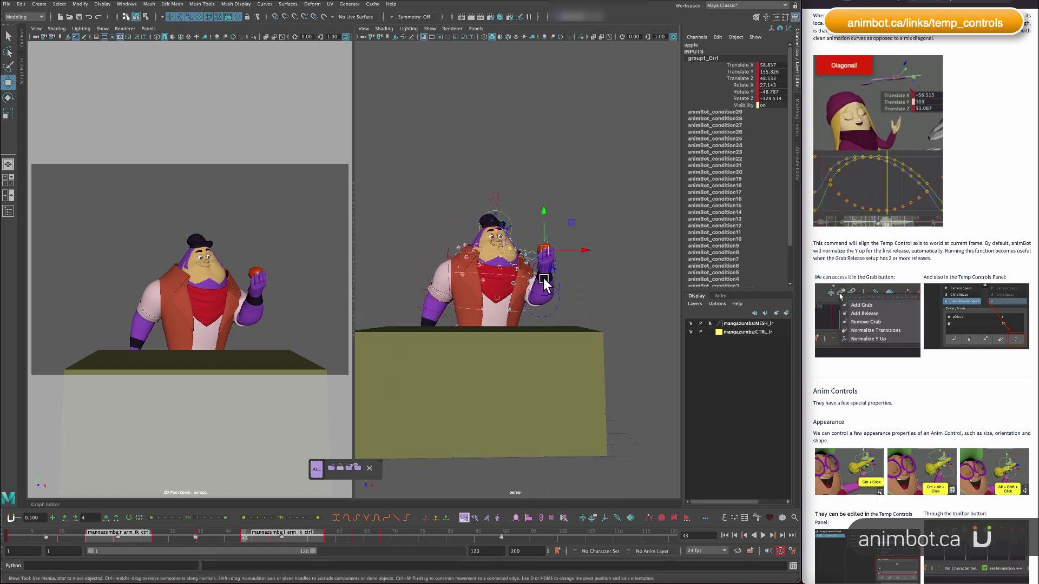
left_click(544, 280)
mouse_move(599, 249)
left_mouse_down("alt")
mouse_move(558, 254)
mouse_move(585, 258)
mouse_move(560, 264)
mouse_move(575, 241)
mouse_move(596, 245)
left_mouse_up("alt")
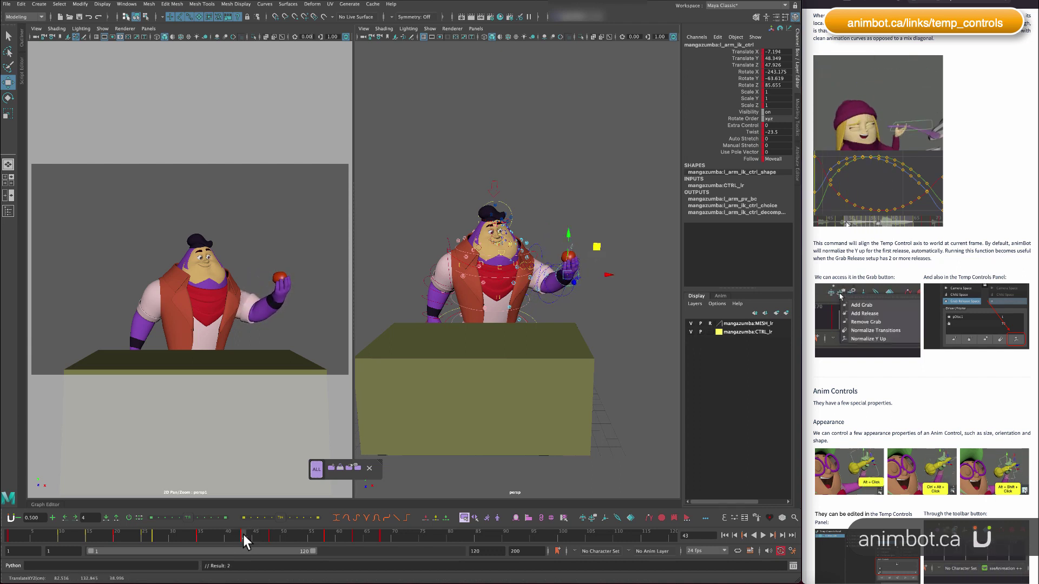
Scrub and play around frames 42 and 43 to examine the apple's transition into the moved left hand.
mouse_move(243, 535)
left_mouse_down()
mouse_move(184, 550)
mouse_move(247, 547)
mouse_move(235, 538)
left_mouse_up()
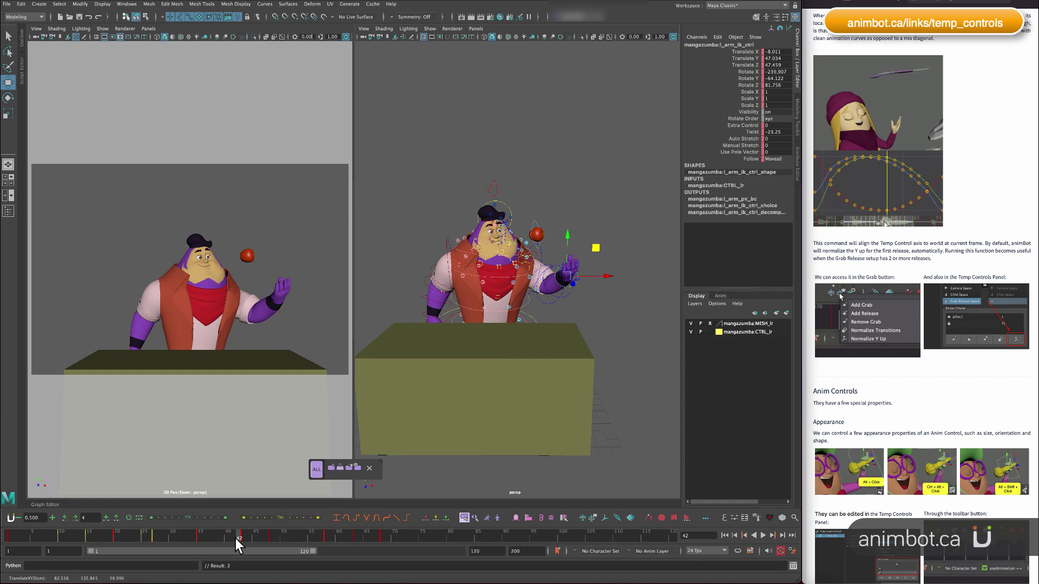
left_click(536, 221)
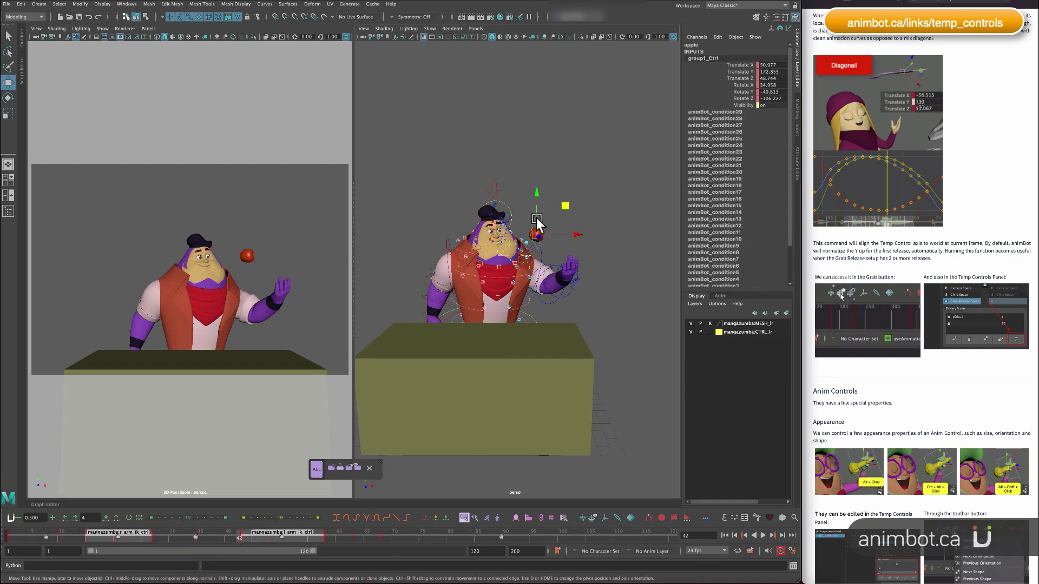
mouse_move(236, 535)
left_mouse_down()
mouse_move(190, 538)
mouse_move(237, 540)
left_mouse_up()
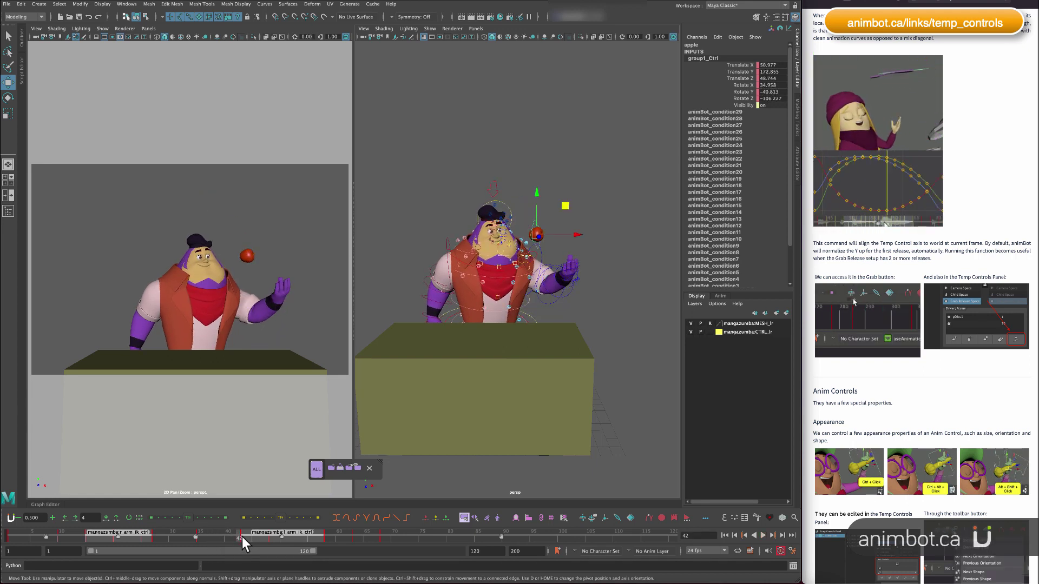
key("alt+v")
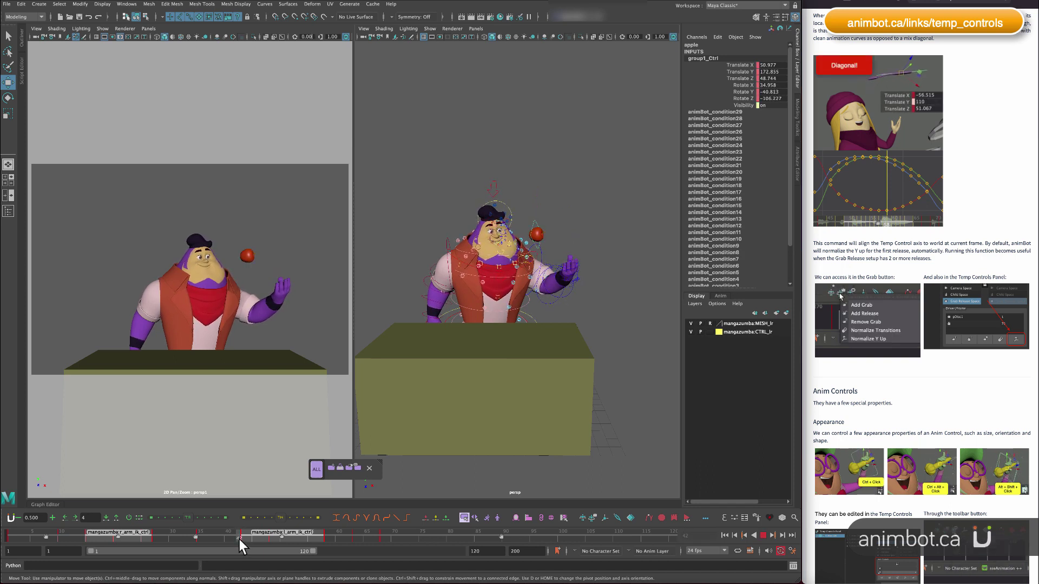
key("alt+v")
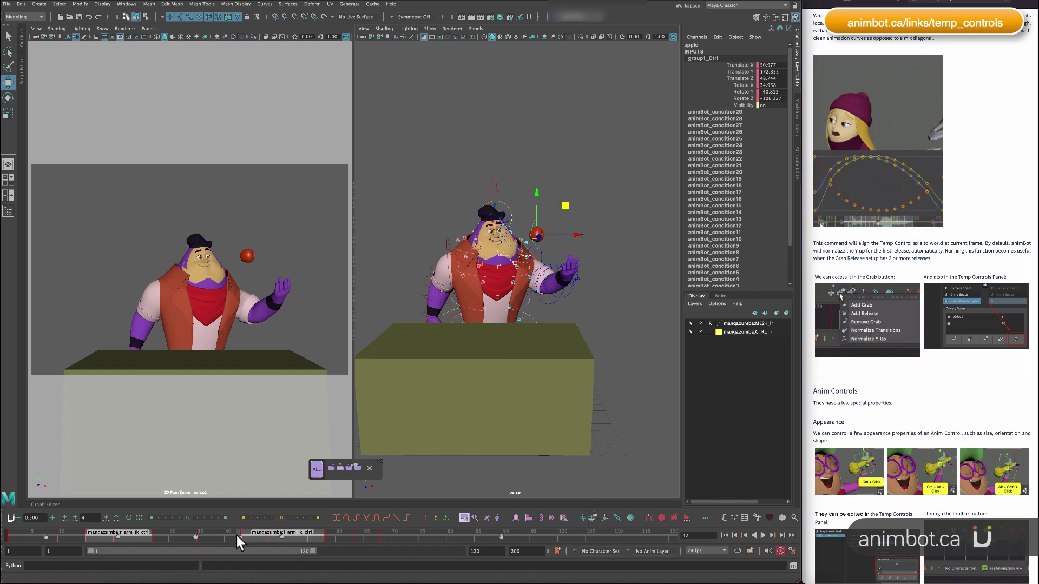
key("alt+v")
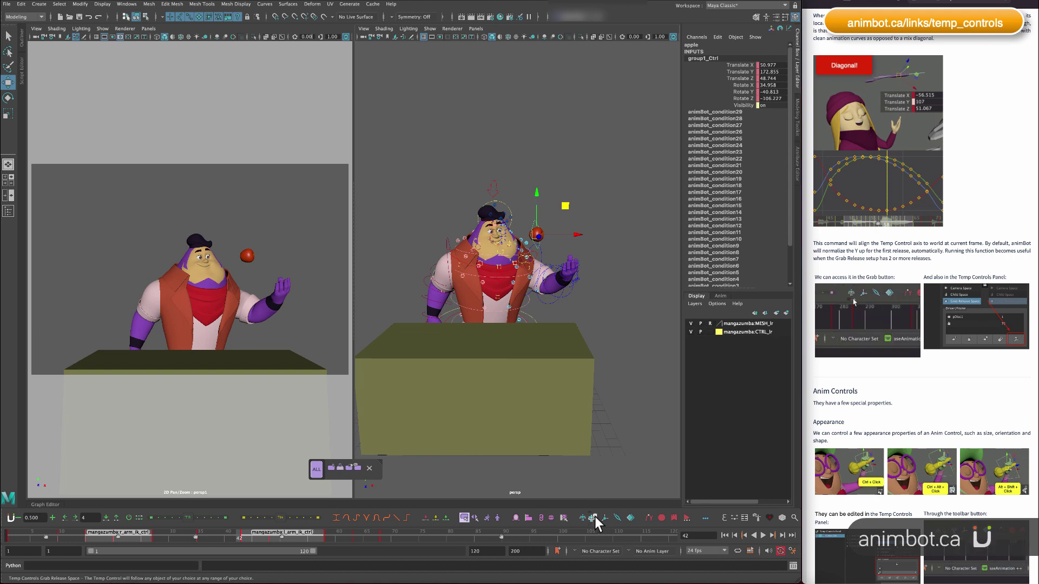
Run Normalize Transitions on the apple's Grab Release control and review the catch through to the release near frame 58.
right_click(593, 518)
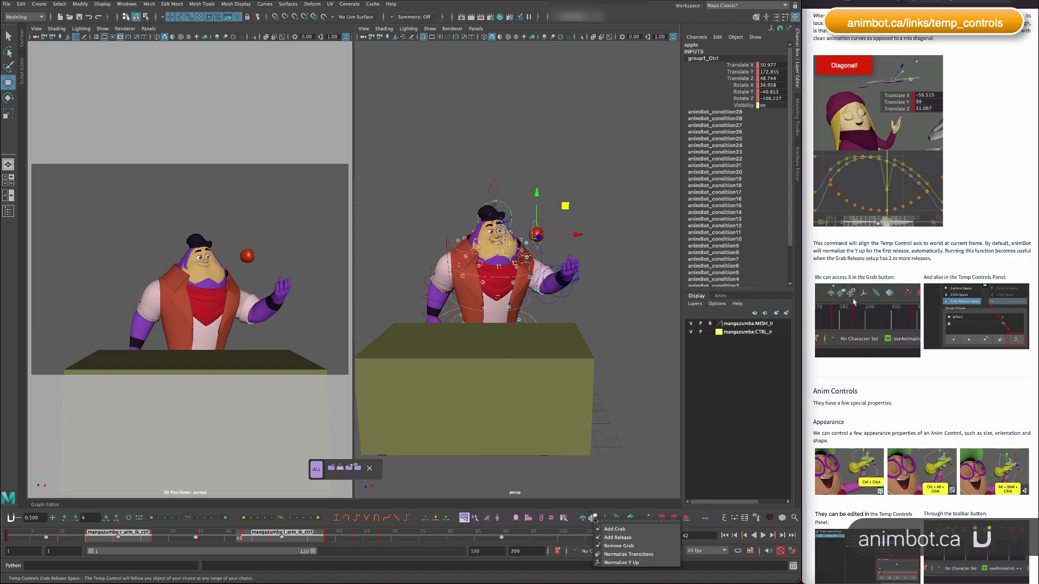
left_click(641, 556)
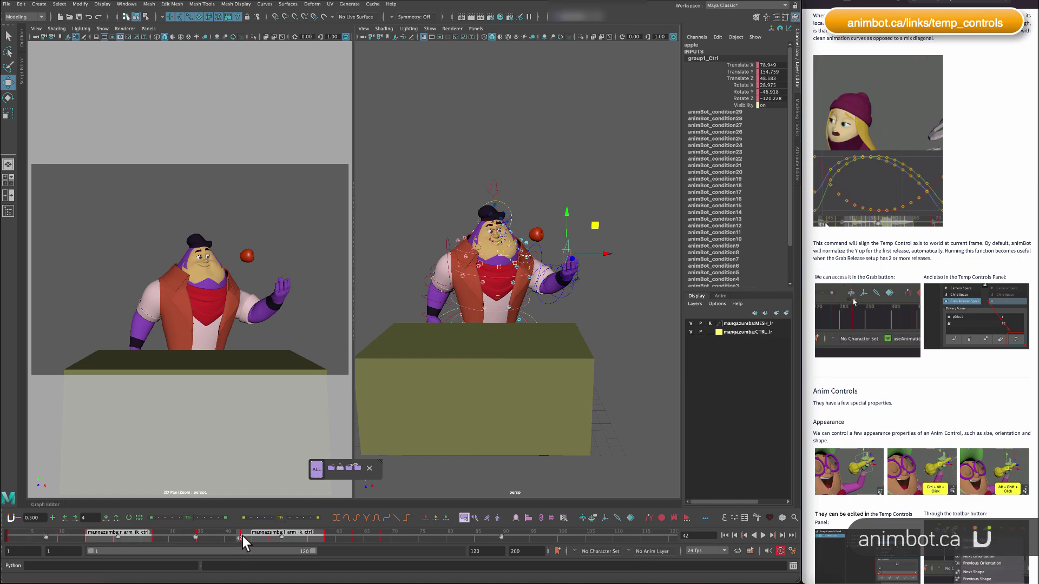
left_click_drag(243, 536, 164, 554)
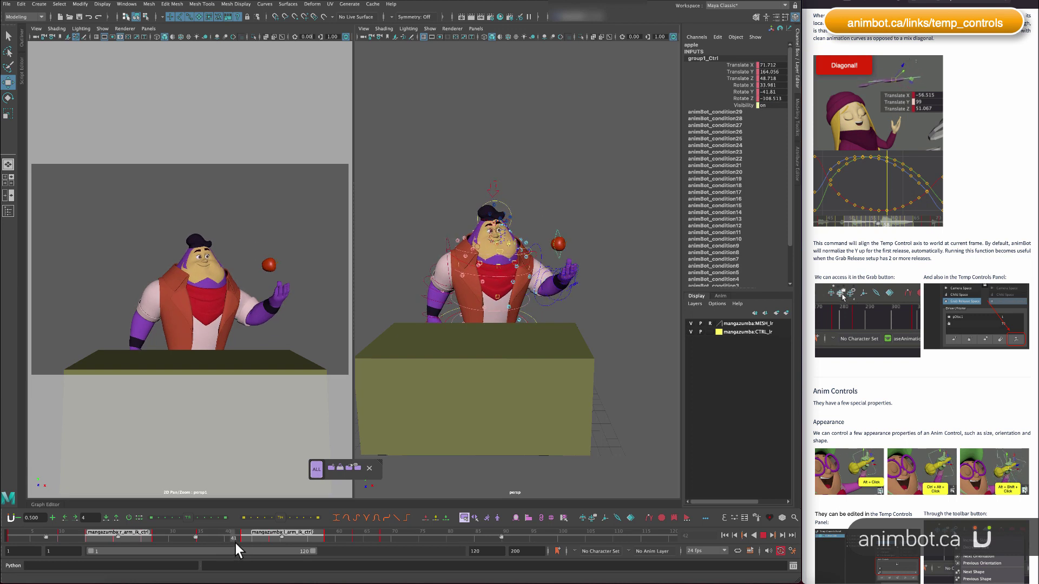
left_click_drag(240, 537, 240, 537)
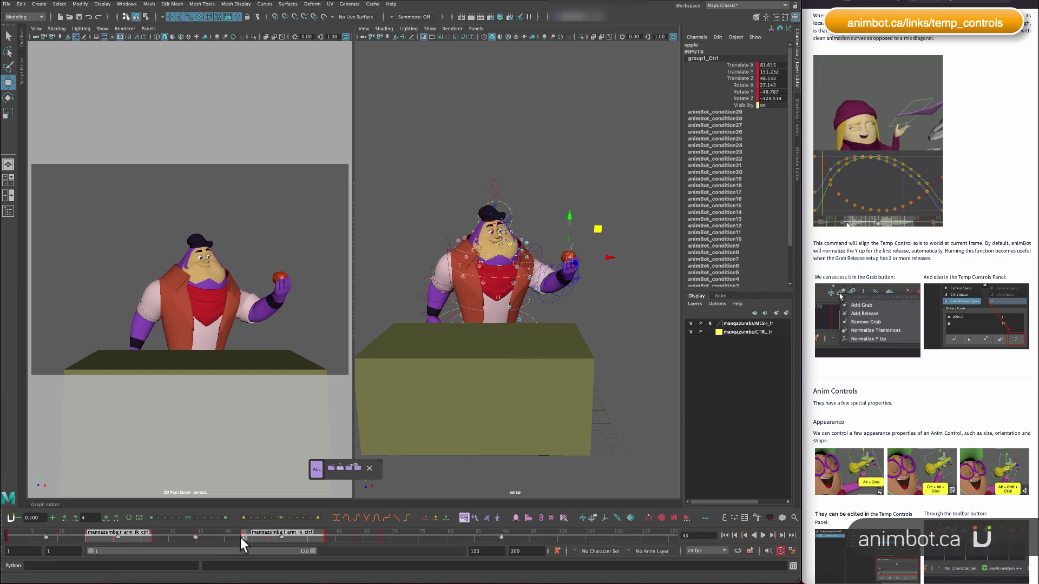
left_click(327, 534)
mouse_move(325, 538)
left_mouse_down()
mouse_move(76, 553)
mouse_move(320, 548)
left_mouse_up()
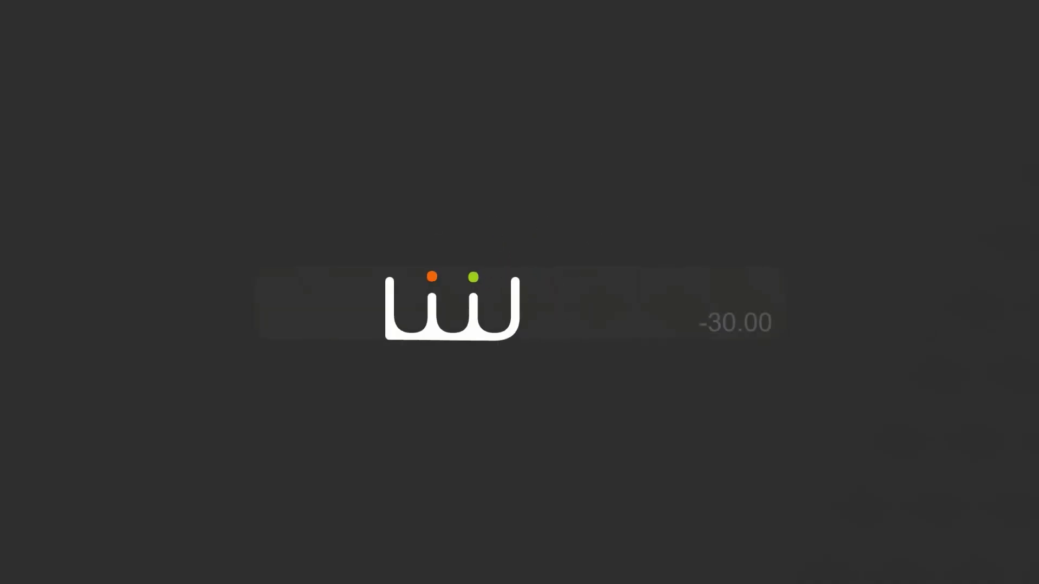